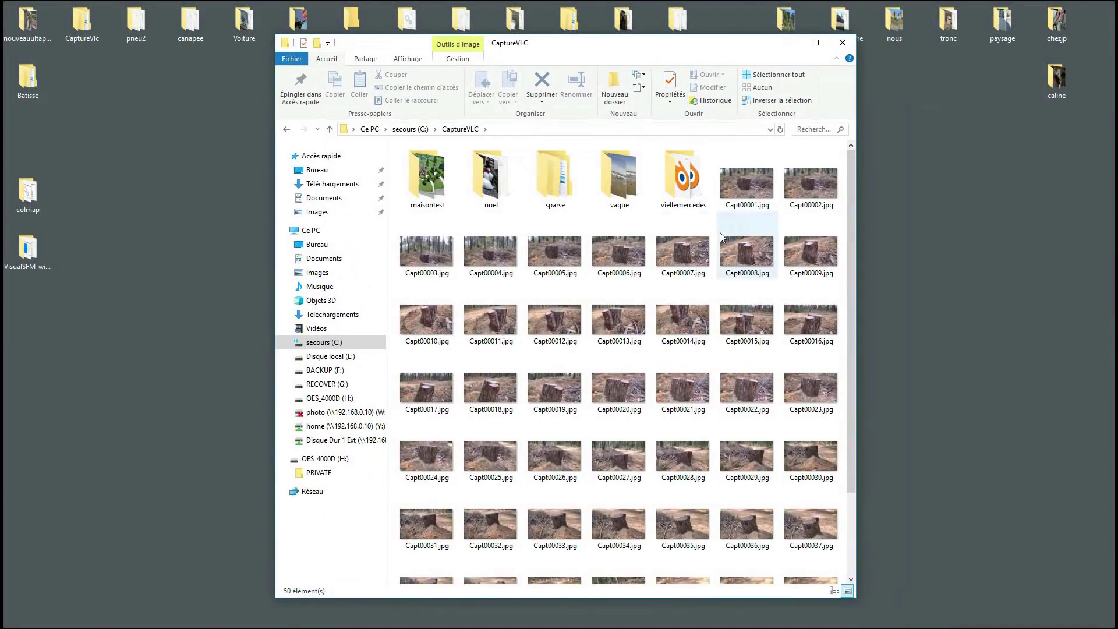
# Look through the stump photos in the CaptureVLC folder and create a new desktop folder named MAsouche.
pyautogui.click(751, 198)
pyautogui.scroll(-3, 806, 213)
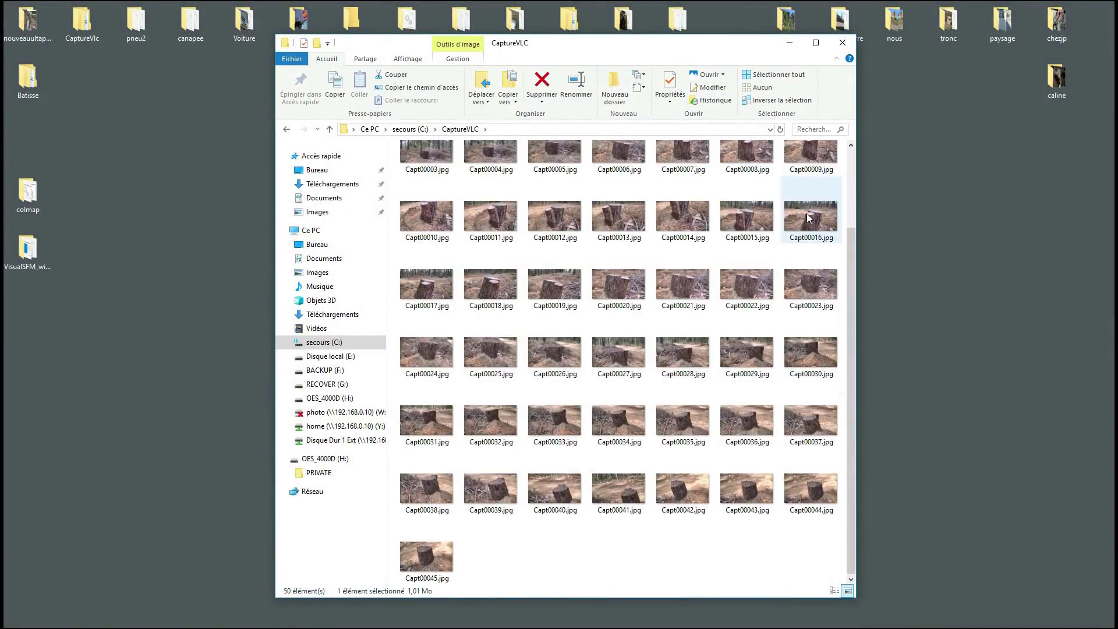
pyautogui.scroll(3, 806, 213)
pyautogui.rightClick(152, 169)
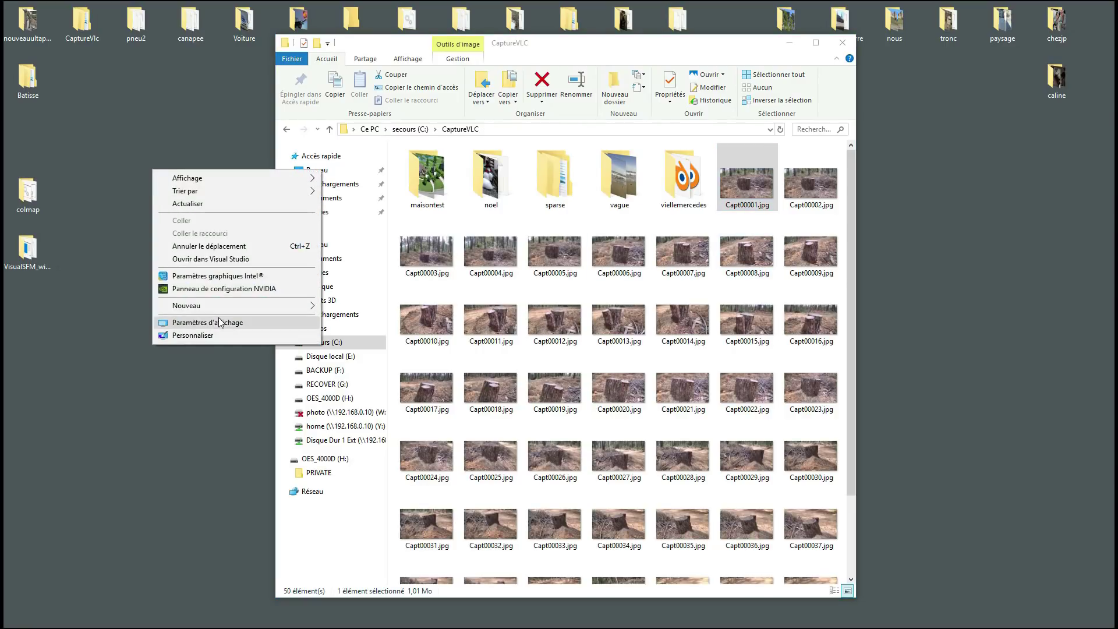
pyautogui.moveTo(254, 308)
pyautogui.click(341, 307)
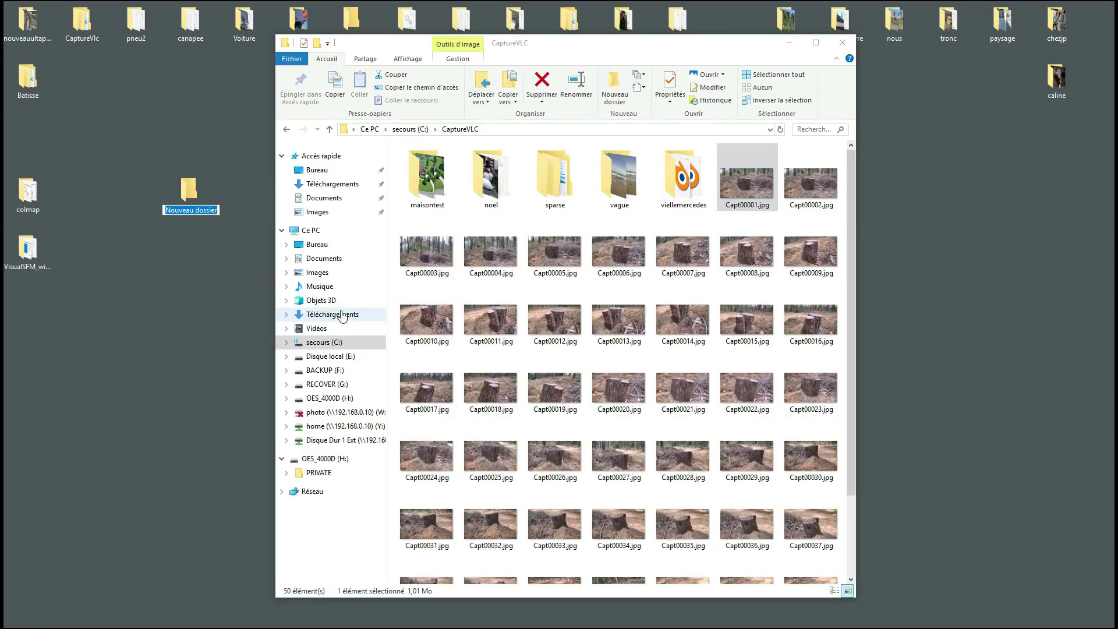
pyautogui.write('MAsouche')
pyautogui.press('Return')
# Move the photos Capt00001.jpg through Capt00045.jpg from CaptureVLC into the MAsouche folder on the desktop.
pyautogui.click(761, 184)
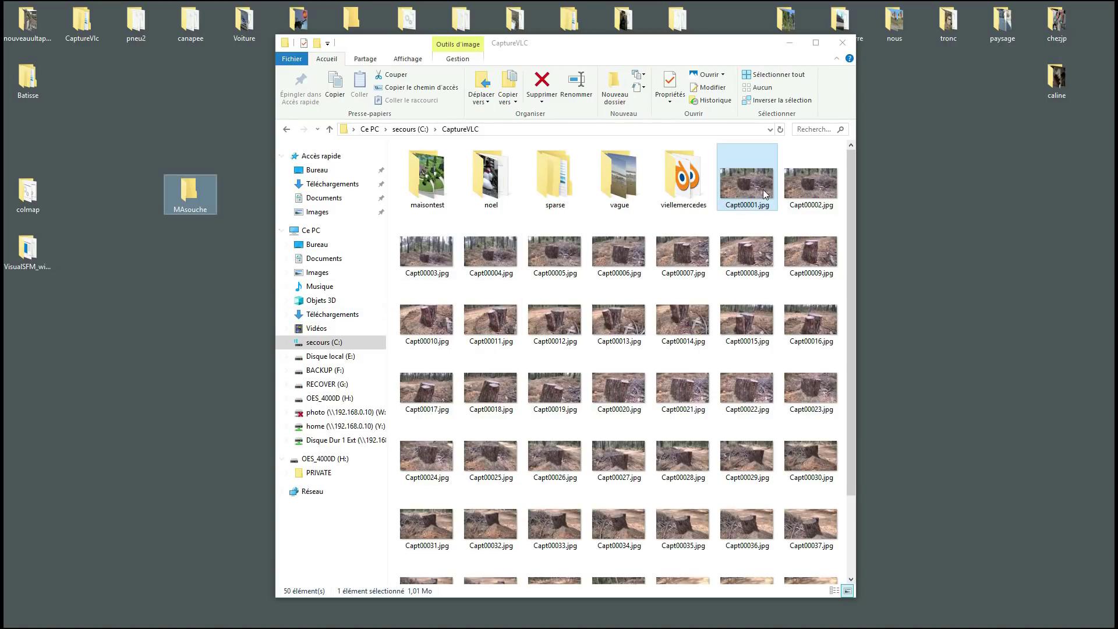
pyautogui.scroll(-2, 760, 383)
pyautogui.keyDown('shift'); pyautogui.click(427, 559); pyautogui.keyUp('shift')
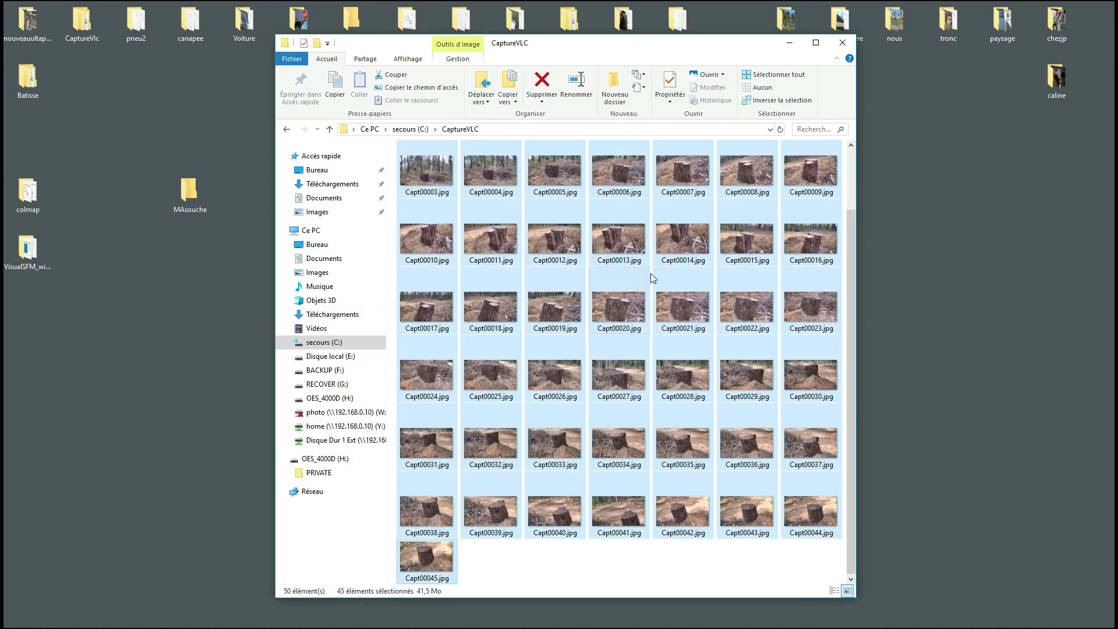
pyautogui.scroll(2, 707, 229)
pyautogui.moveTo(742, 192); pyautogui.dragTo(197, 197)
# Open the MAsouche folder, close the CaptureVLC window and move the MAsouche window aside to clear the desktop.
pyautogui.doubleClick(194, 198)
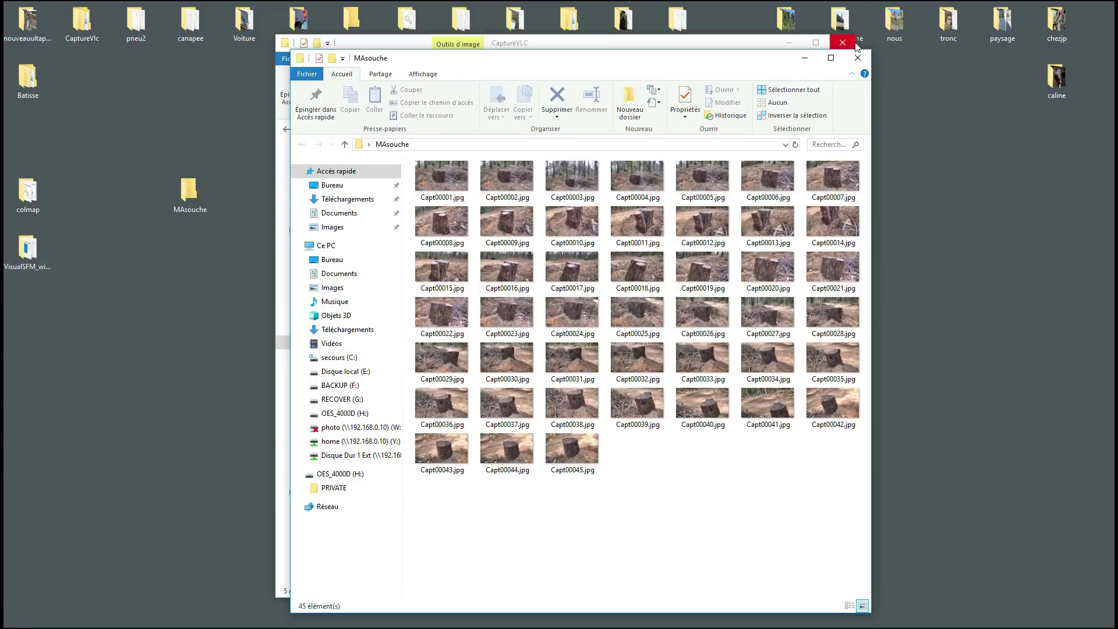
pyautogui.click(842, 42)
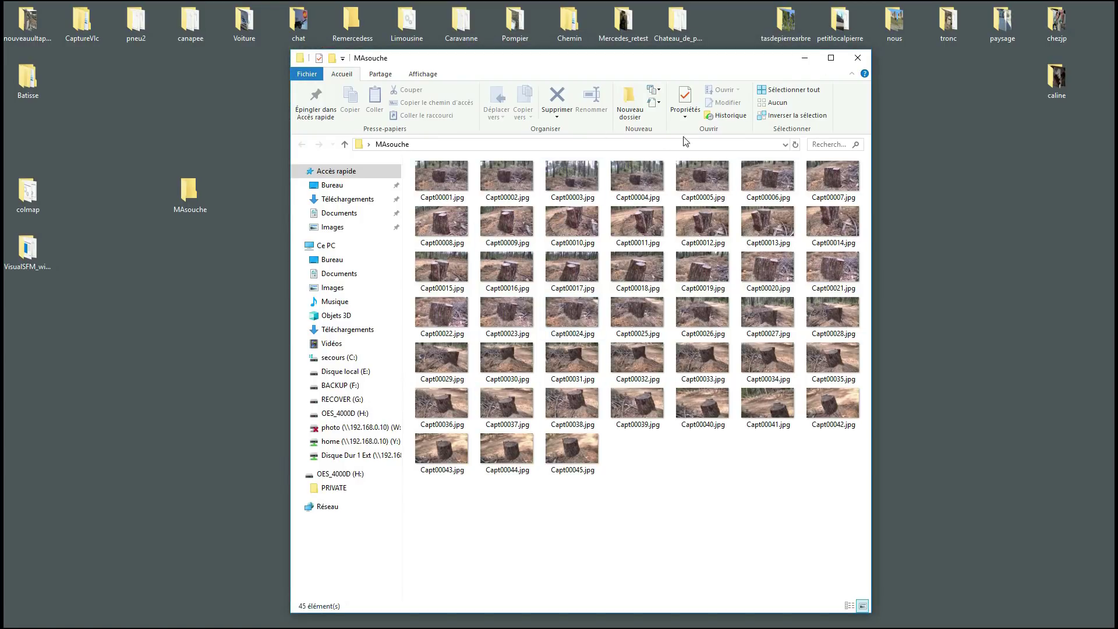
pyautogui.moveTo(680, 63); pyautogui.dragTo(720, 57)
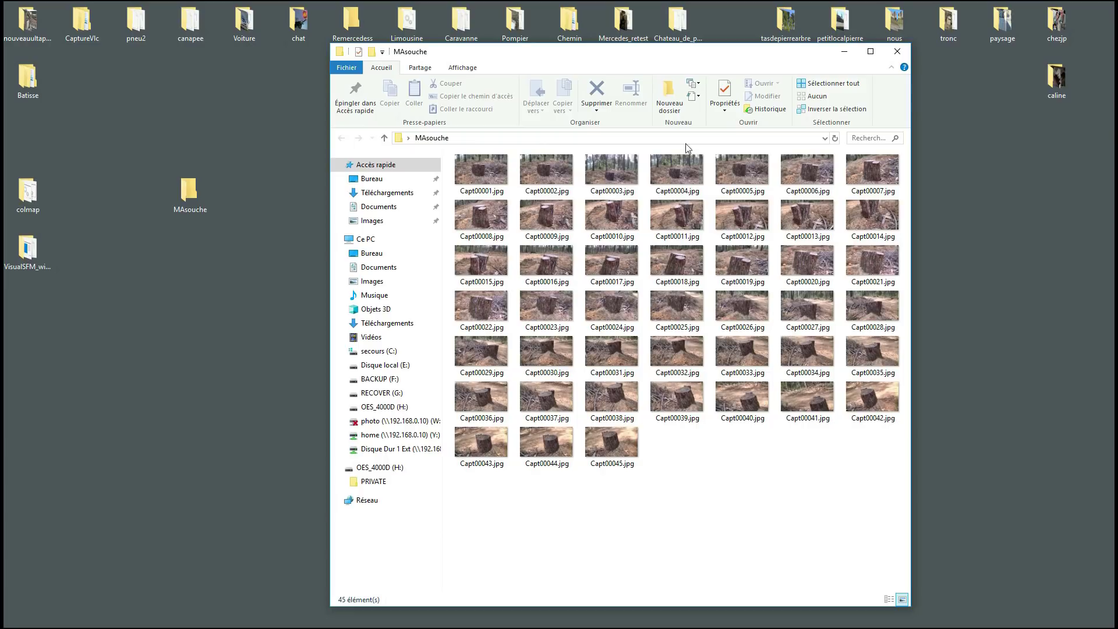
pyautogui.moveTo(616, 59); pyautogui.dragTo(830, 65)
# Launch Meshroom from its desktop shortcut and allow it to run despite the SmartScreen block.
pyautogui.doubleClick(512, 185)
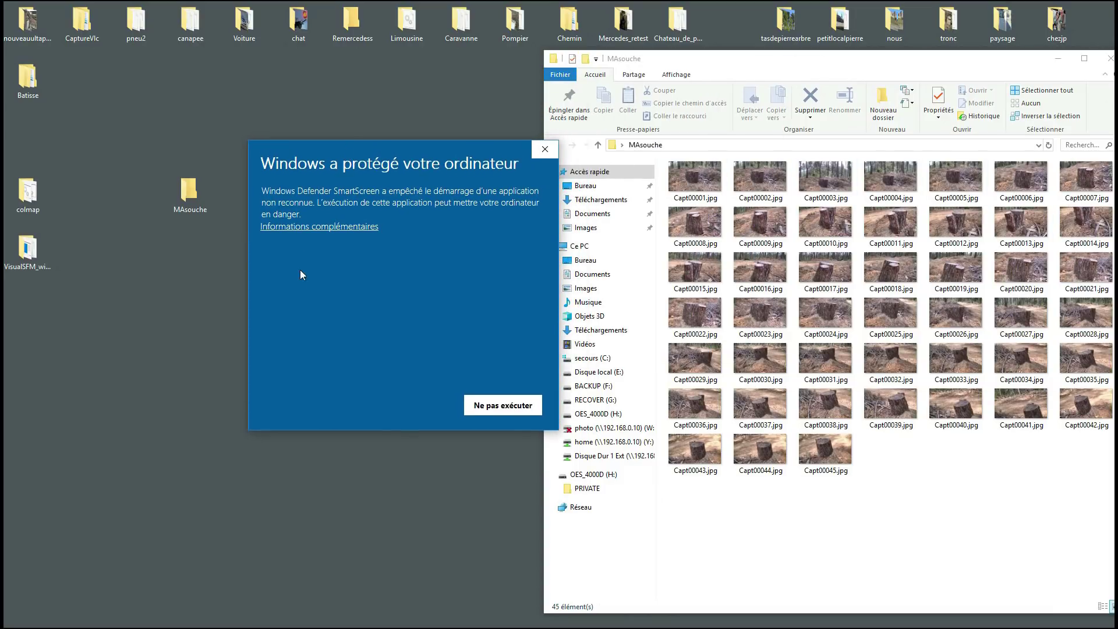
pyautogui.click(304, 227)
pyautogui.click(401, 401)
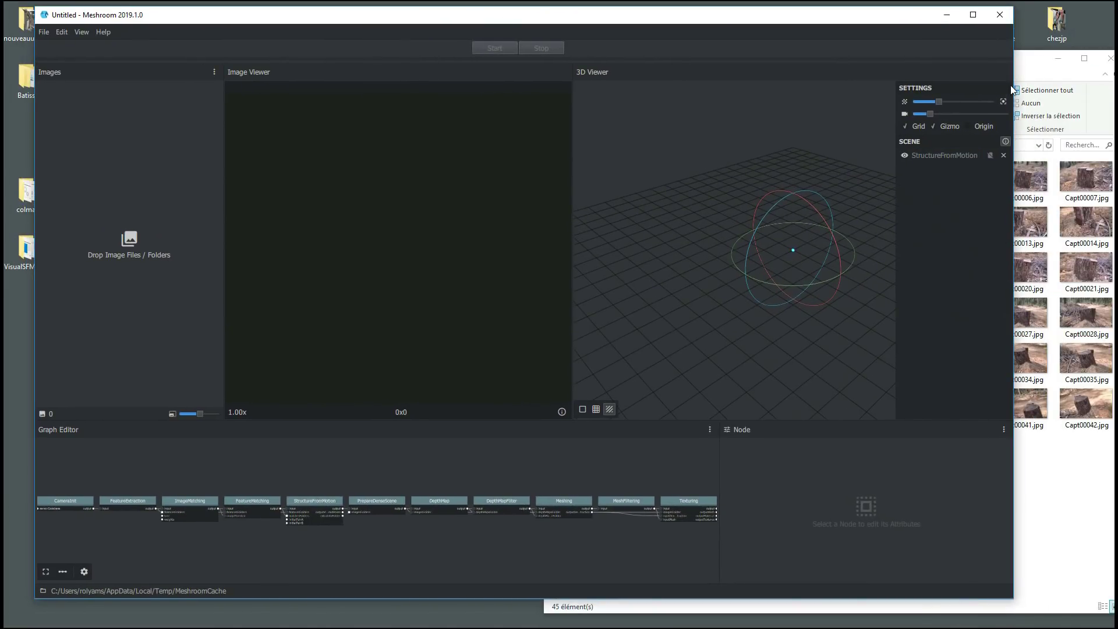
# Narrow the Meshroom window, import all the MAsouche photos into its image list and minimize the folder window.
pyautogui.moveTo(1013, 82); pyautogui.dragTo(699, 82)
pyautogui.click(909, 500)
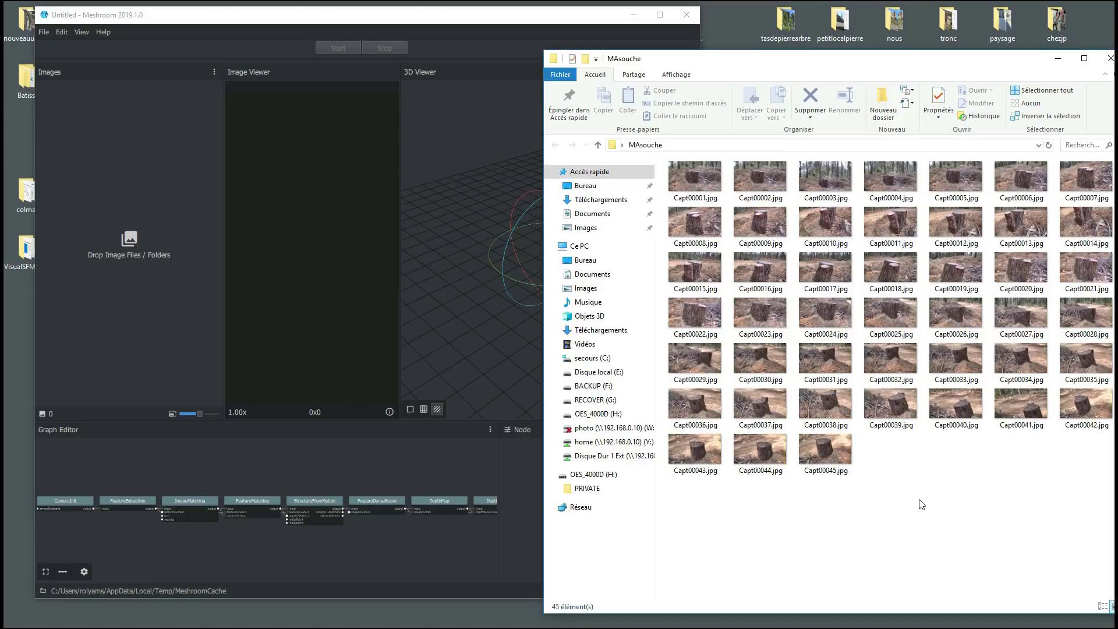
pyautogui.moveTo(1100, 515); pyautogui.dragTo(171, 292)
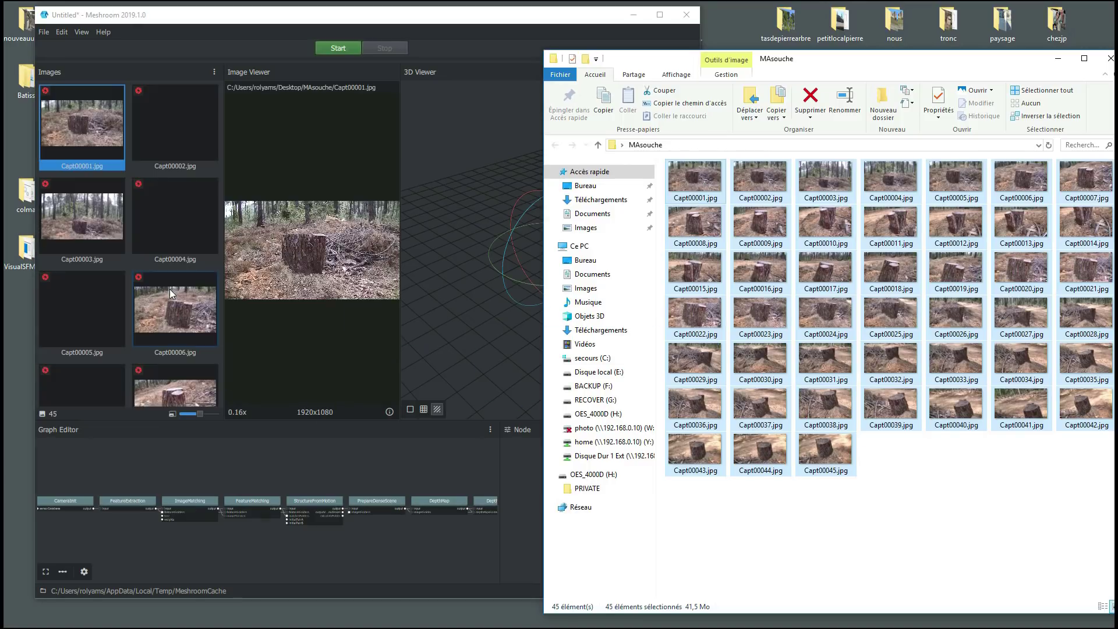
pyautogui.click(1058, 59)
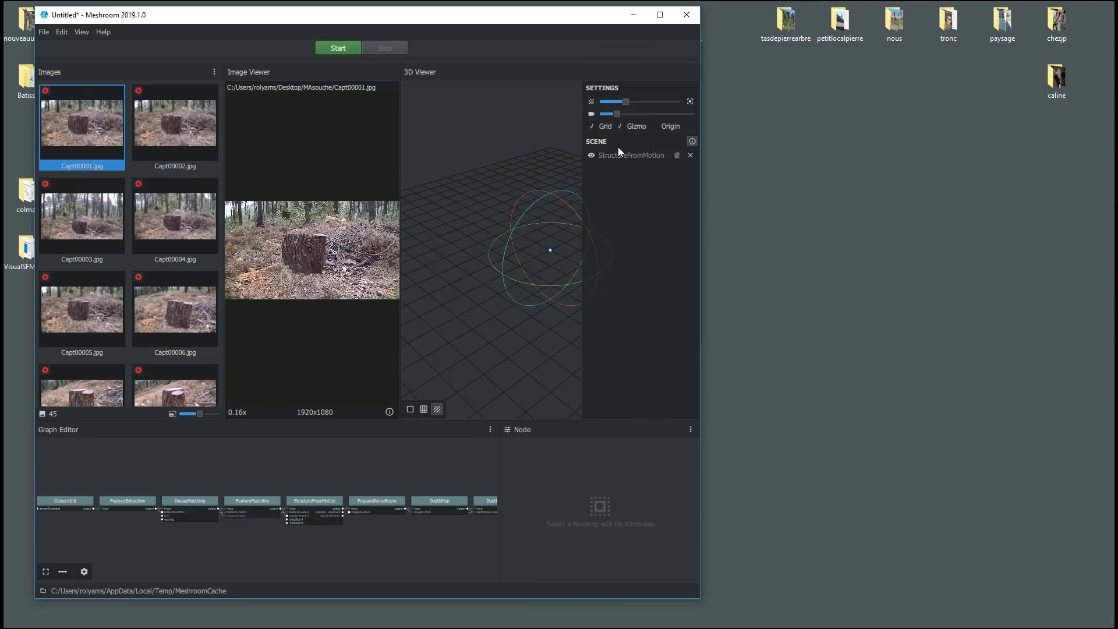
# Compute the pipeline up to the StructureFromMotion node, continuing without saving the project.
pyautogui.rightClick(316, 504)
pyautogui.click(358, 517)
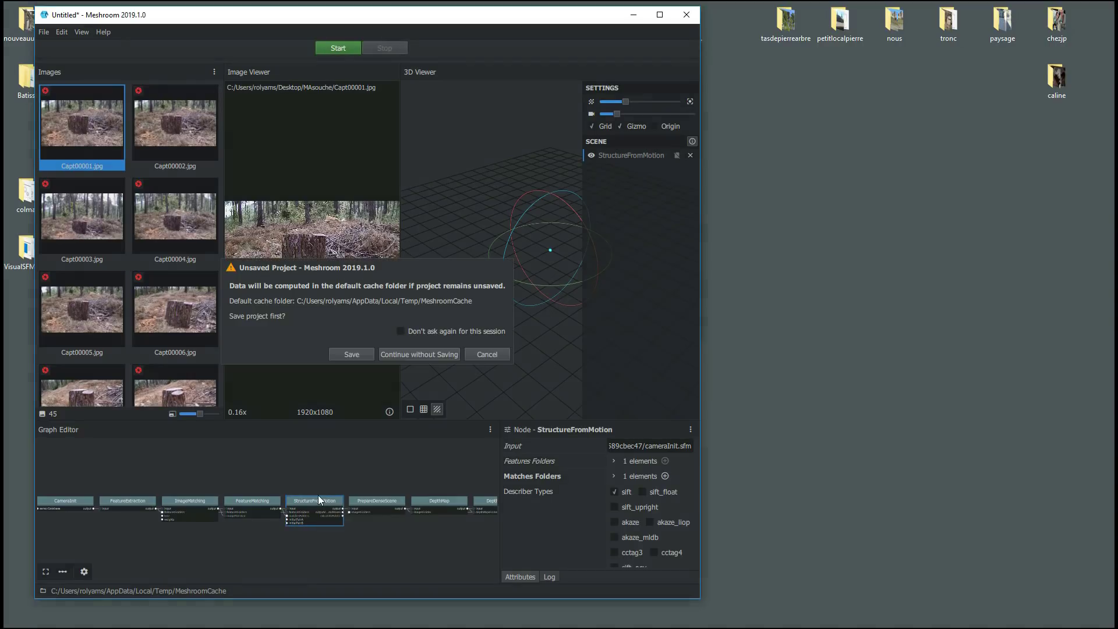
pyautogui.click(428, 354)
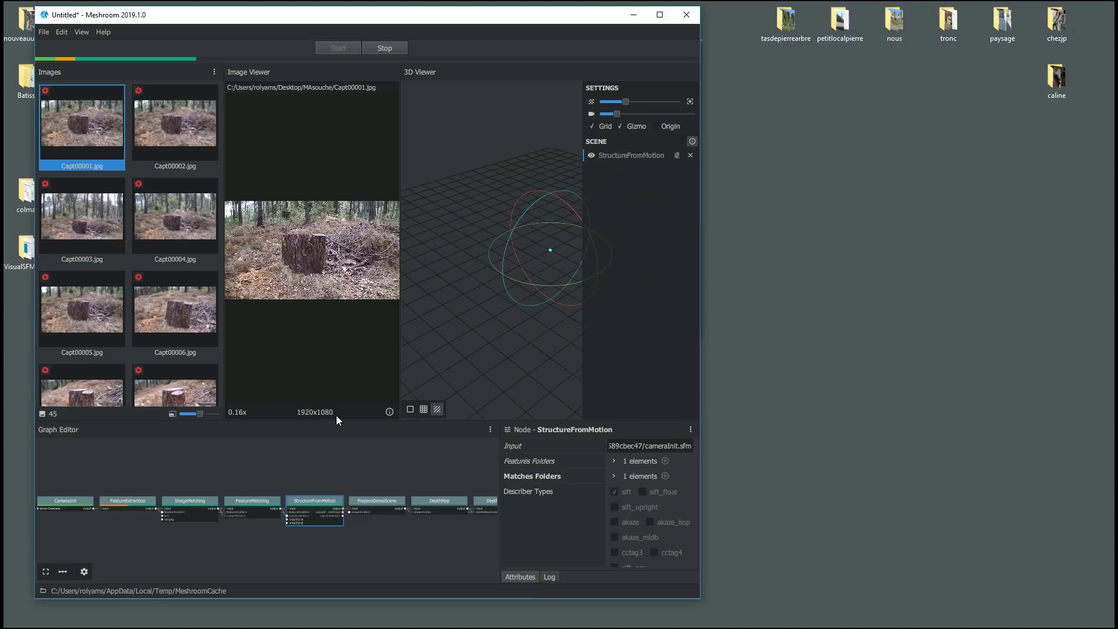
# Show the metadata of Capt00001.jpg in the image viewer and maximize the Meshroom window.
pyautogui.click(390, 412)
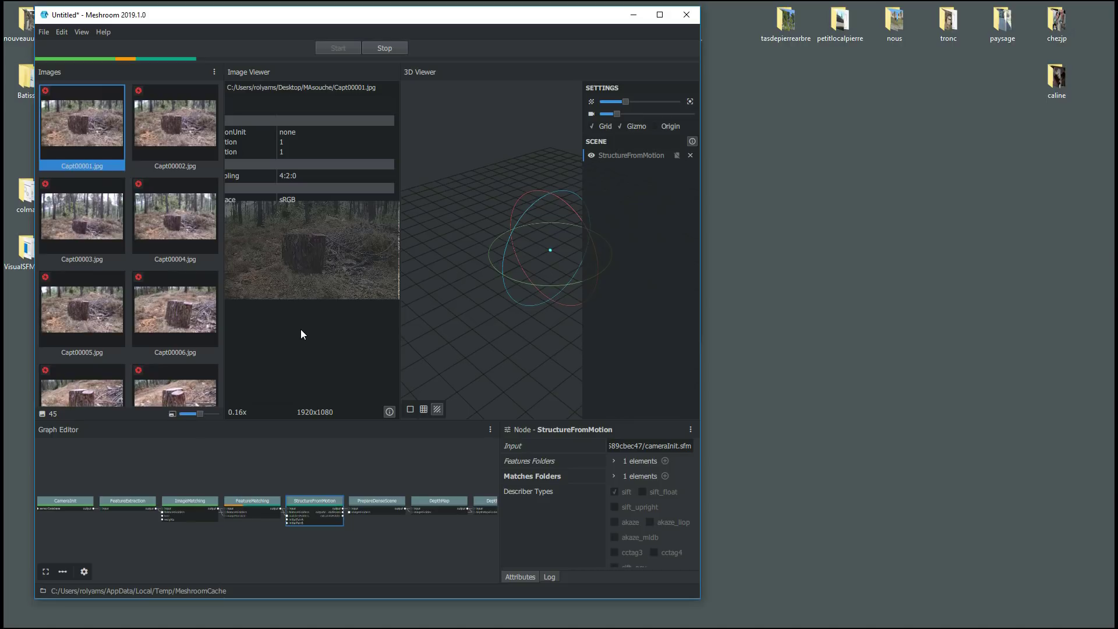
pyautogui.press('super+Up')
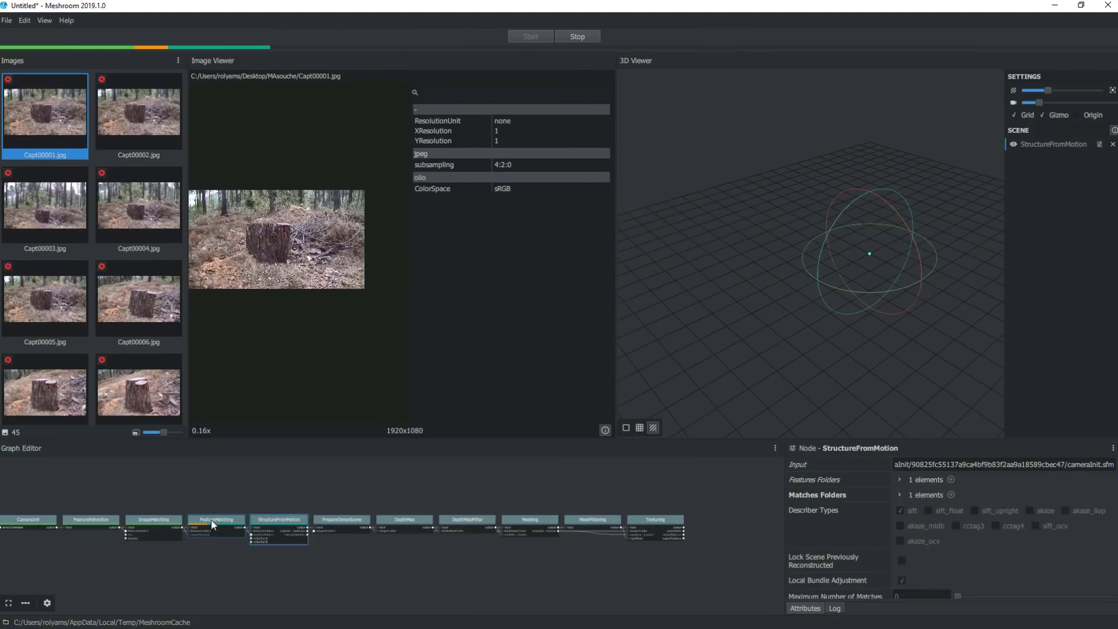
pyautogui.moveTo(1117, 175); pyautogui.dragTo(762, 117)
pyautogui.doubleClick(1043, 220)
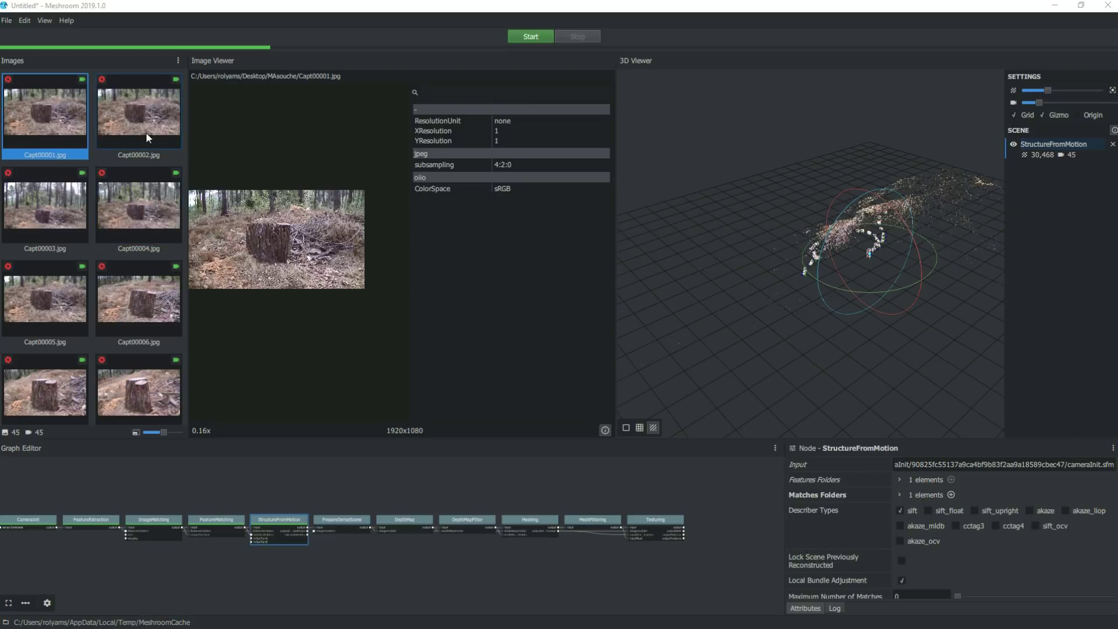
# Check the camera status of the imported images and examine the sparse point cloud around the stump.
pyautogui.scroll(-10, 141, 343)
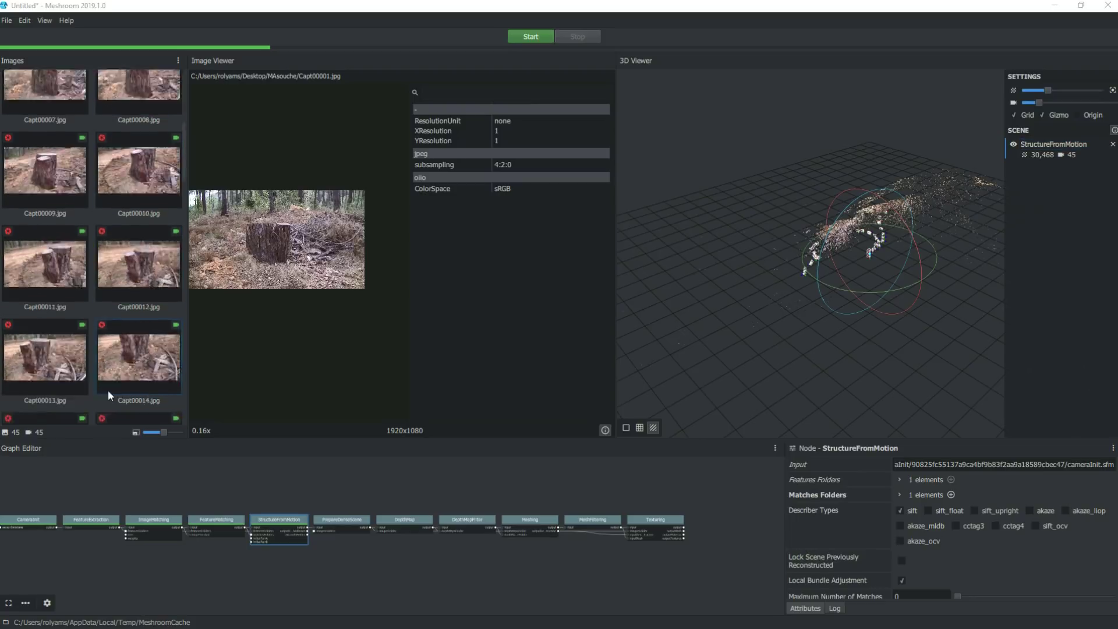
pyautogui.scroll(5, 828, 330)
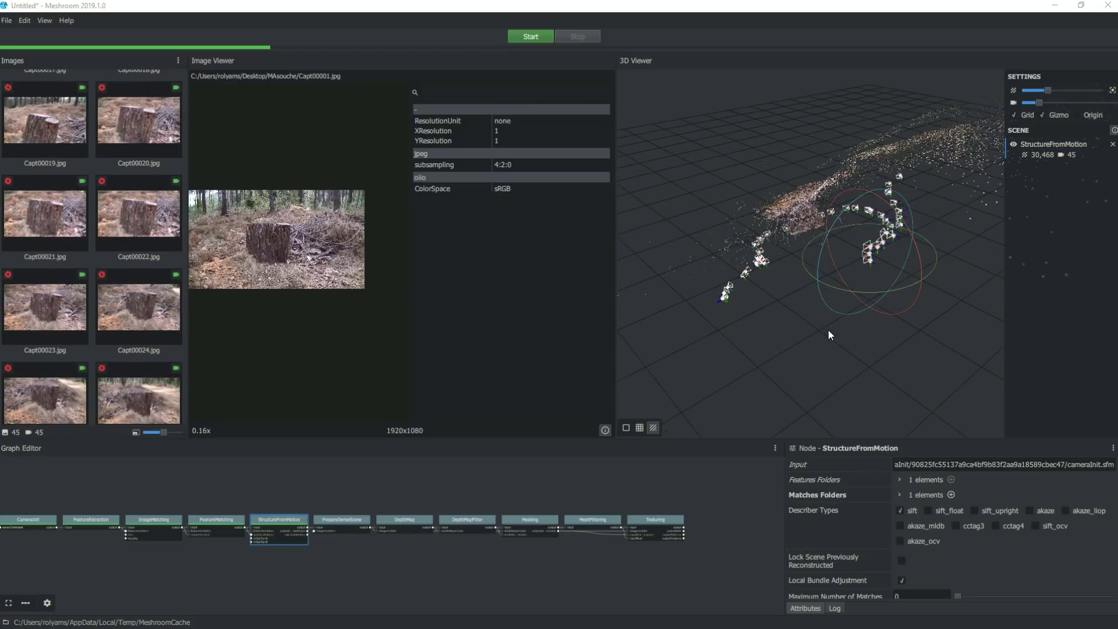
pyautogui.moveTo(784, 336); pyautogui.dragTo(876, 289)
pyautogui.scroll(3, 792, 360)
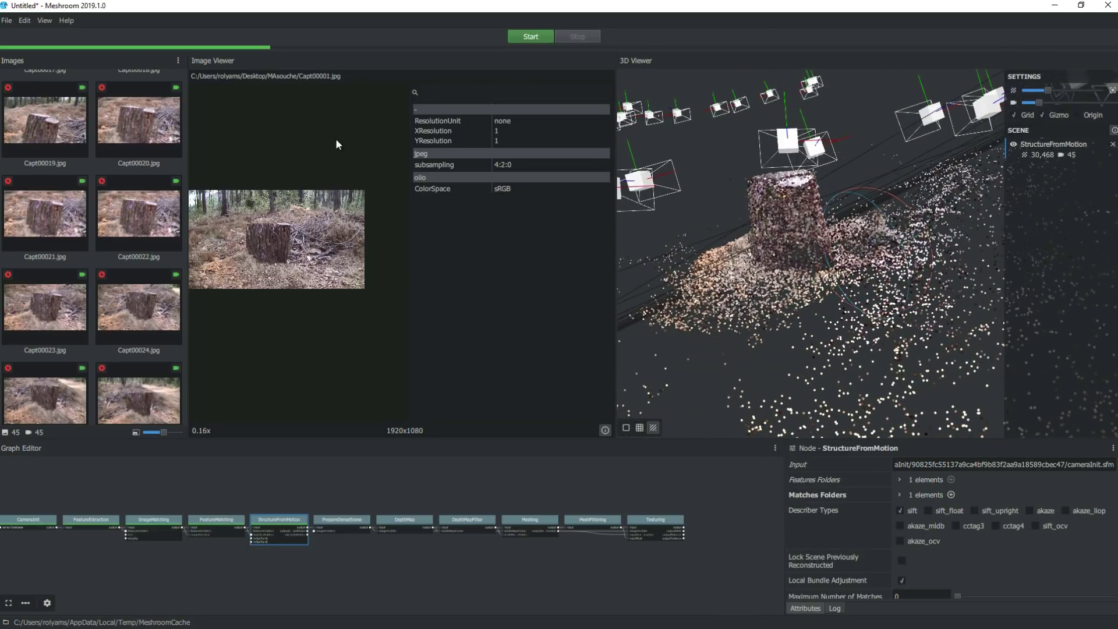
# Save the project as masouche in the desktop MAsouche folder and start computing the whole pipeline.
pyautogui.click(6, 20)
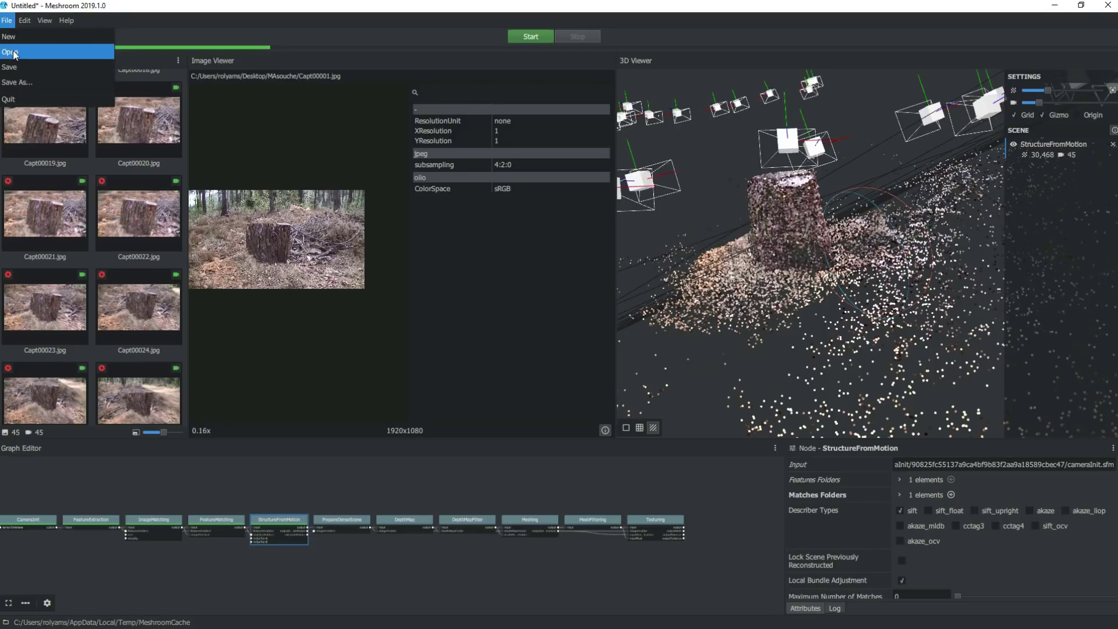
pyautogui.click(27, 81)
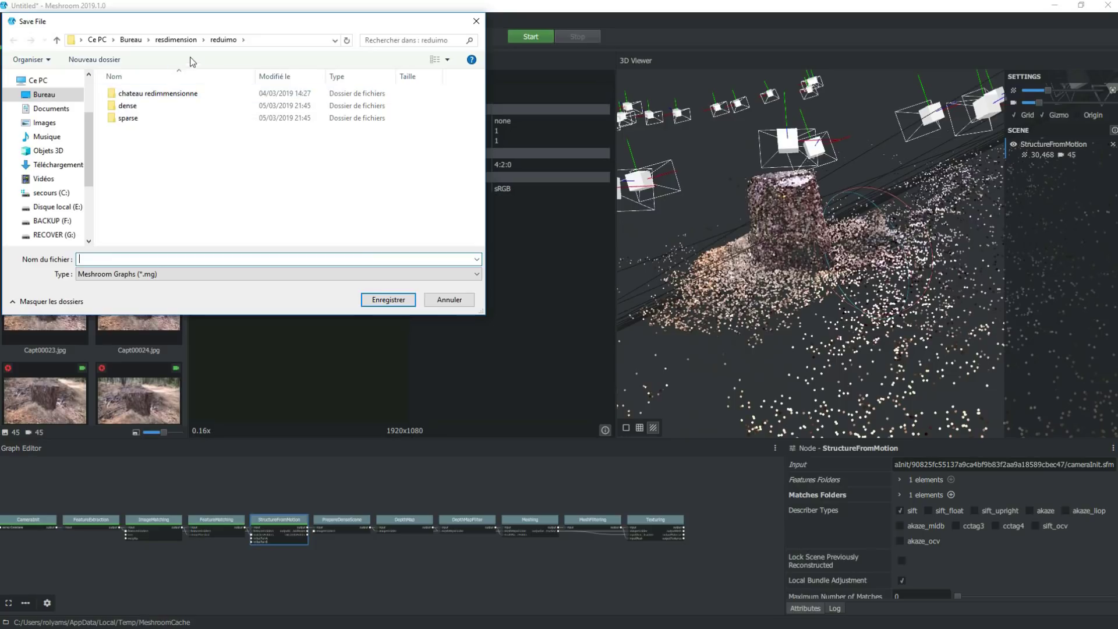
pyautogui.click(138, 42)
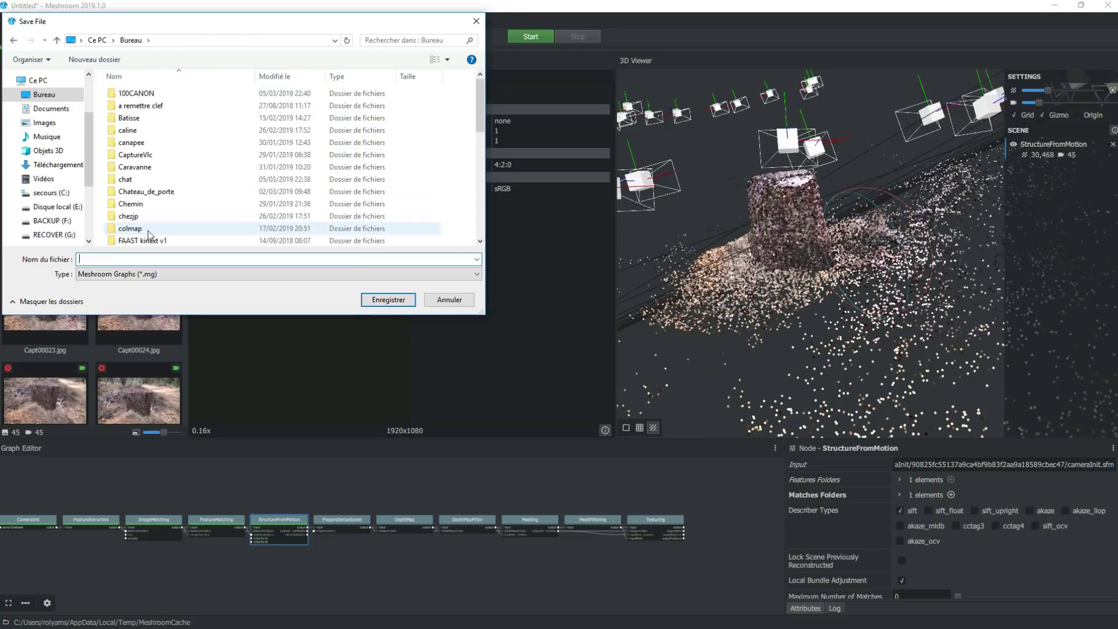
pyautogui.scroll(-3, 150, 211)
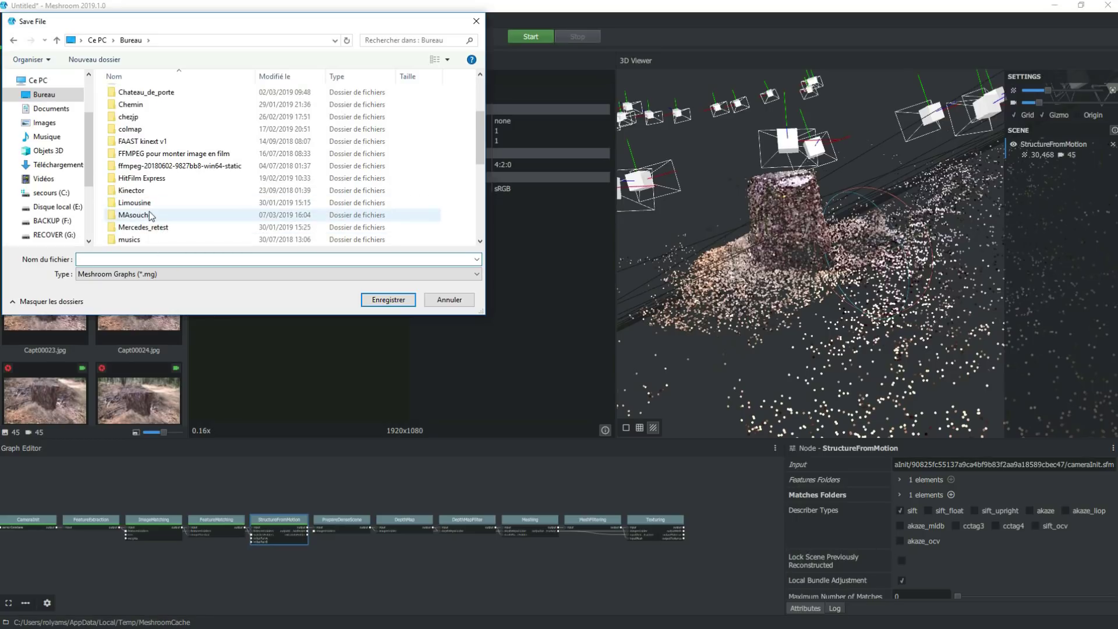
pyautogui.doubleClick(151, 215)
pyautogui.click(186, 260)
pyautogui.write('masouche')
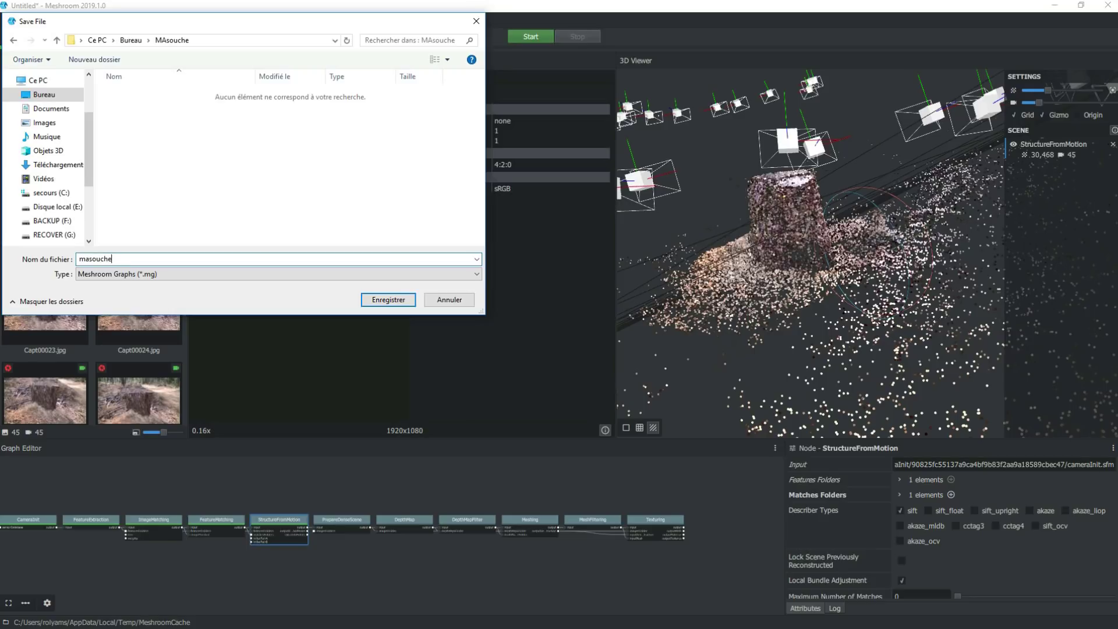
pyautogui.click(374, 301)
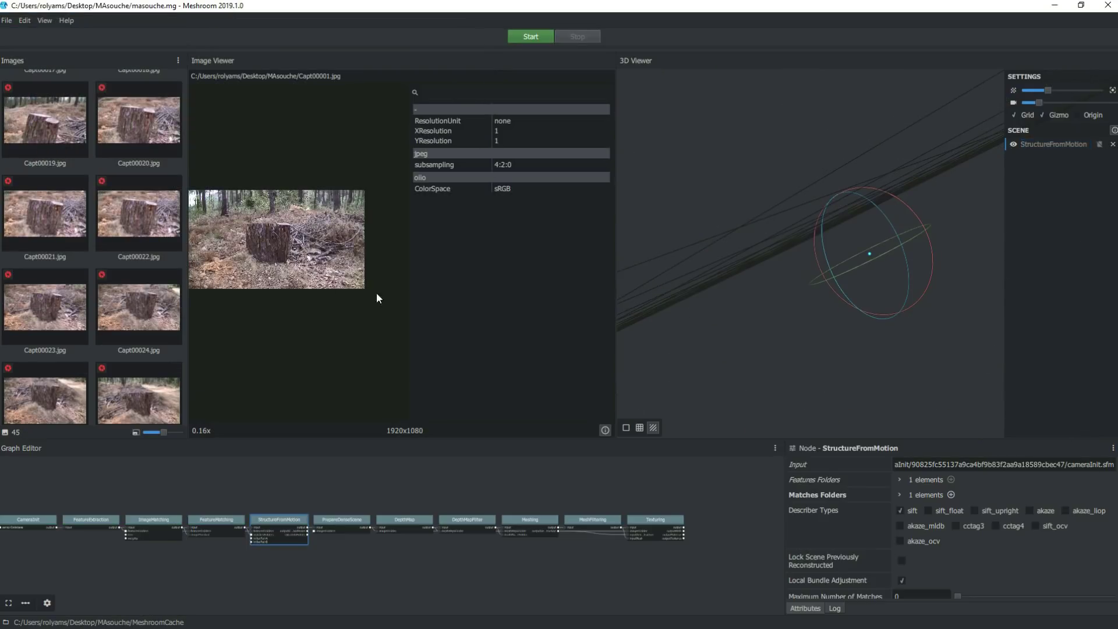
pyautogui.click(522, 36)
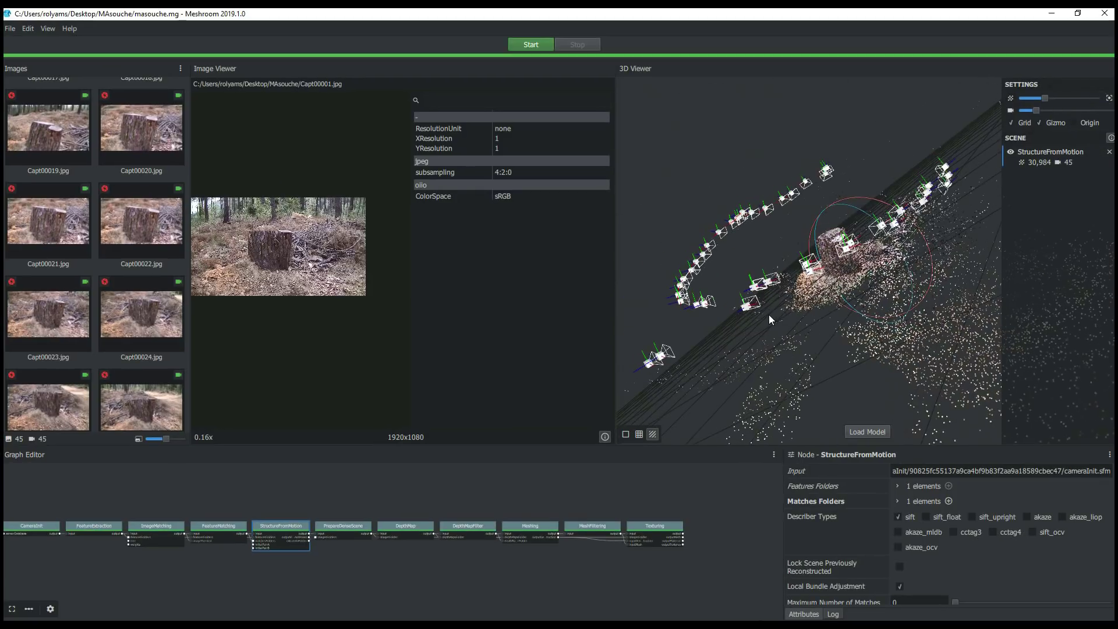
# Fit the 3D view to the whole scene and examine the camera positions and point cloud around the stump.
pyautogui.rightClick(730, 334)
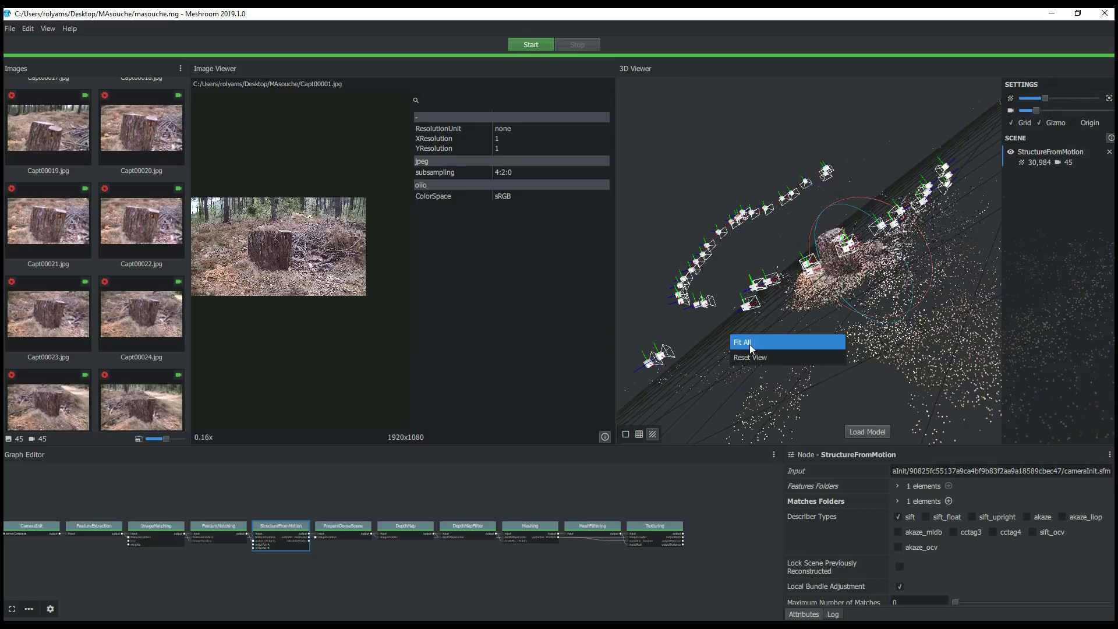
pyautogui.click(750, 343)
pyautogui.moveTo(734, 368); pyautogui.dragTo(820, 337)
pyautogui.scroll(7, 820, 337)
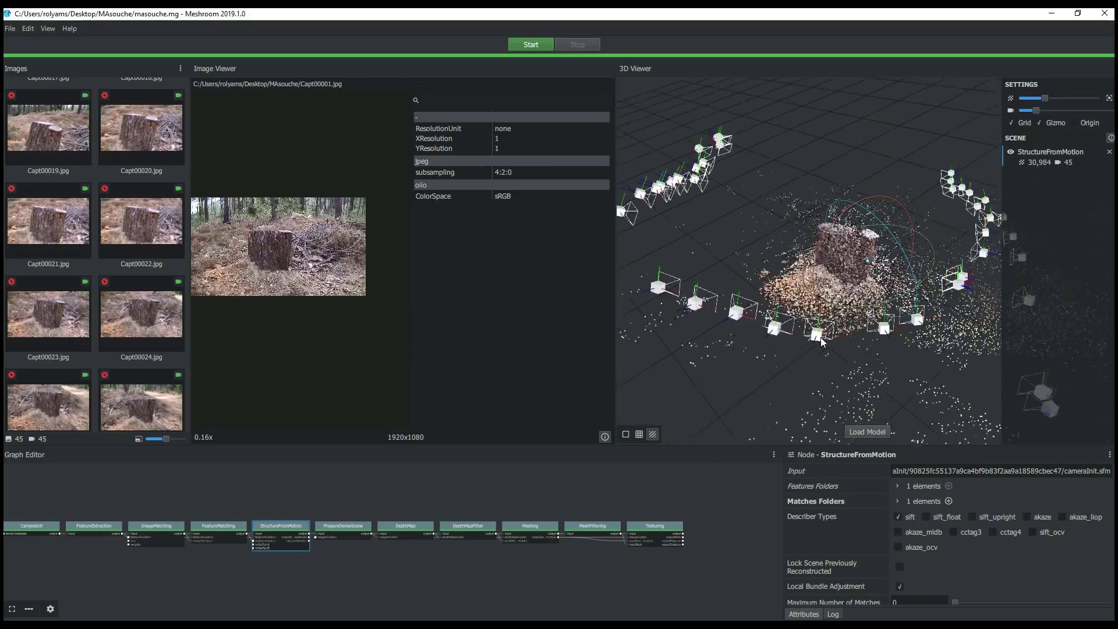
pyautogui.moveTo(729, 334); pyautogui.dragTo(760, 317)
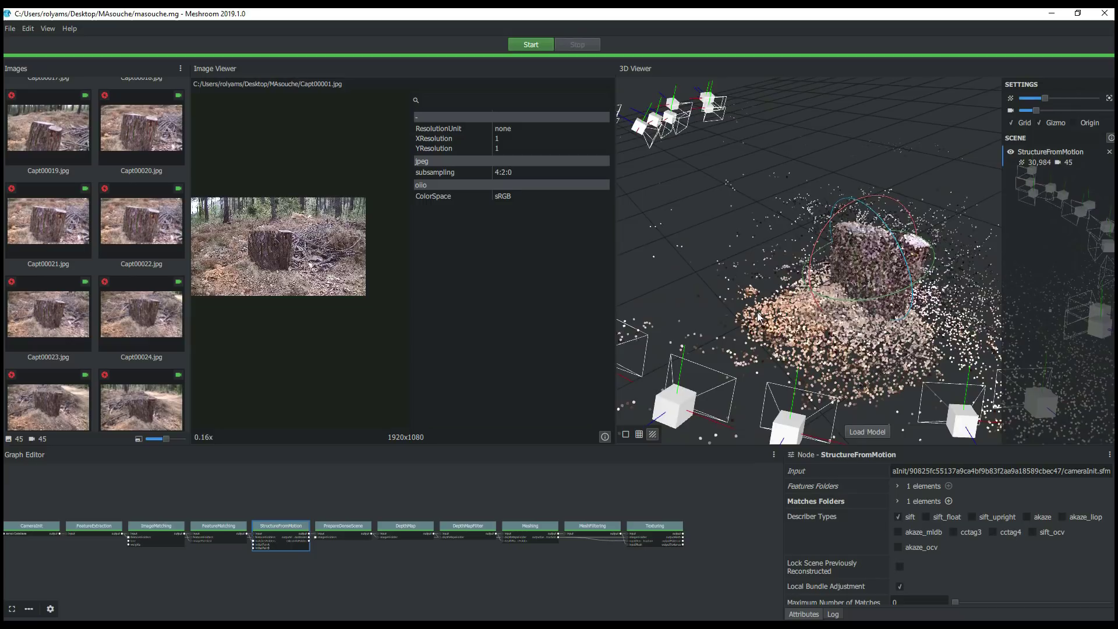
# Hide the StructureFromMotion point cloud and load the textured model into the 3D viewer to inspect it.
pyautogui.click(1011, 153)
pyautogui.click(853, 432)
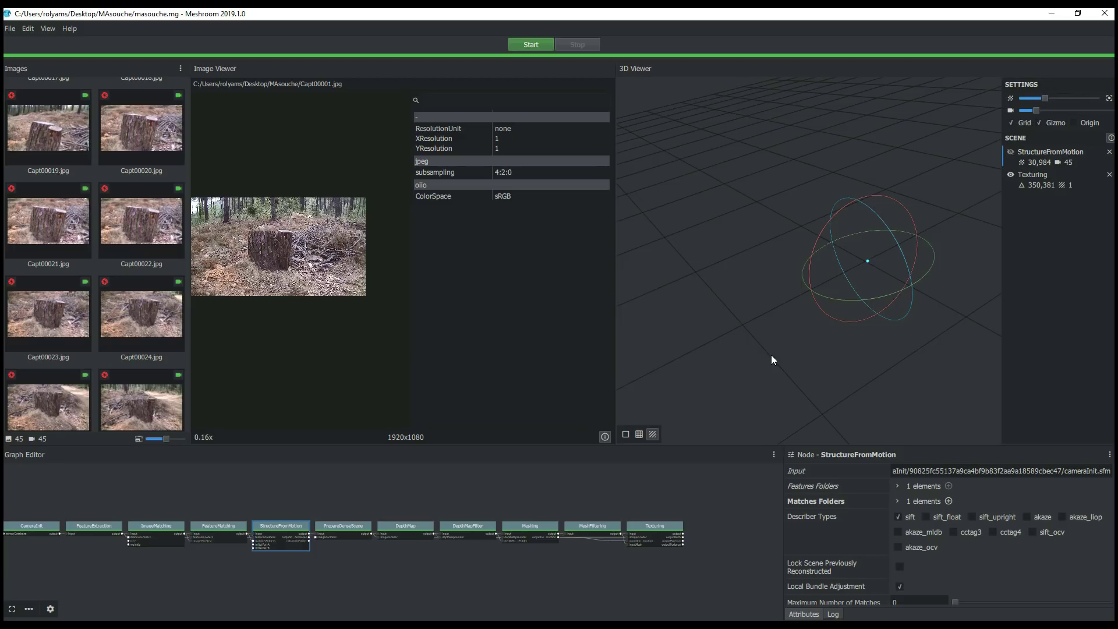
pyautogui.moveTo(781, 368); pyautogui.dragTo(791, 311)
pyautogui.scroll(4, 809, 357)
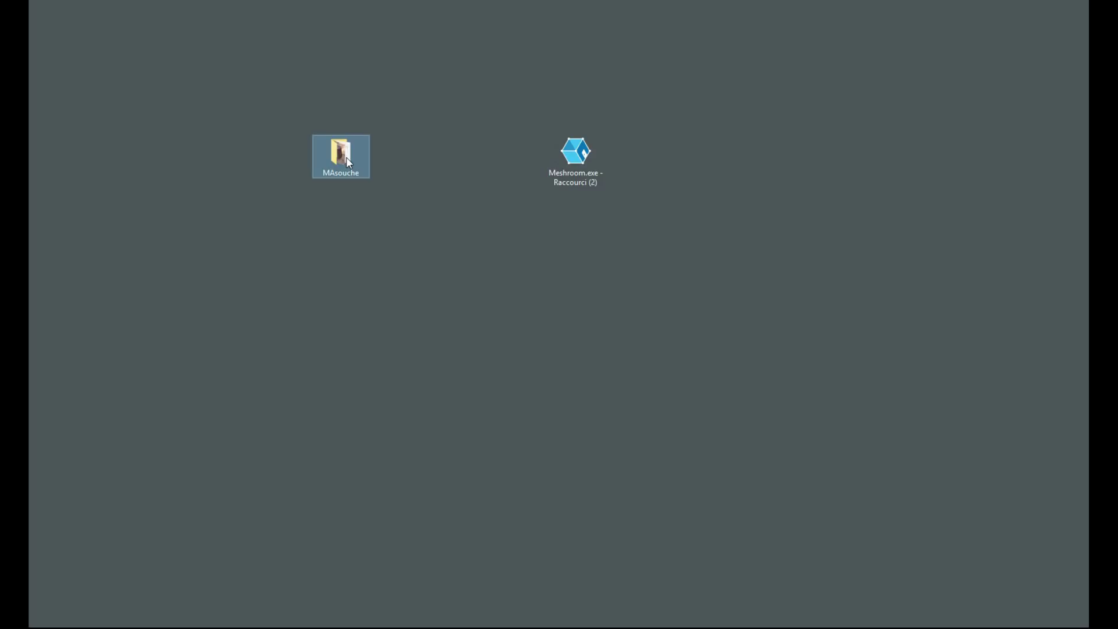
# Browse from the MAsouche folder through MeshroomCache and Texturing to the subfolder holding the textured mesh files and review its contents.
pyautogui.doubleClick(347, 161)
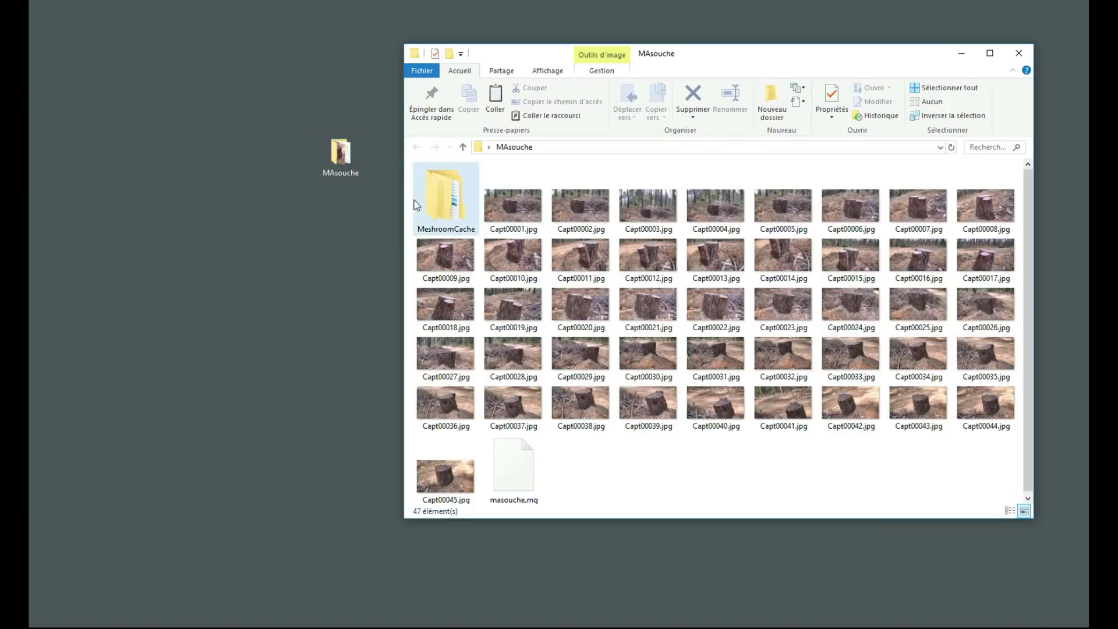
pyautogui.doubleClick(440, 195)
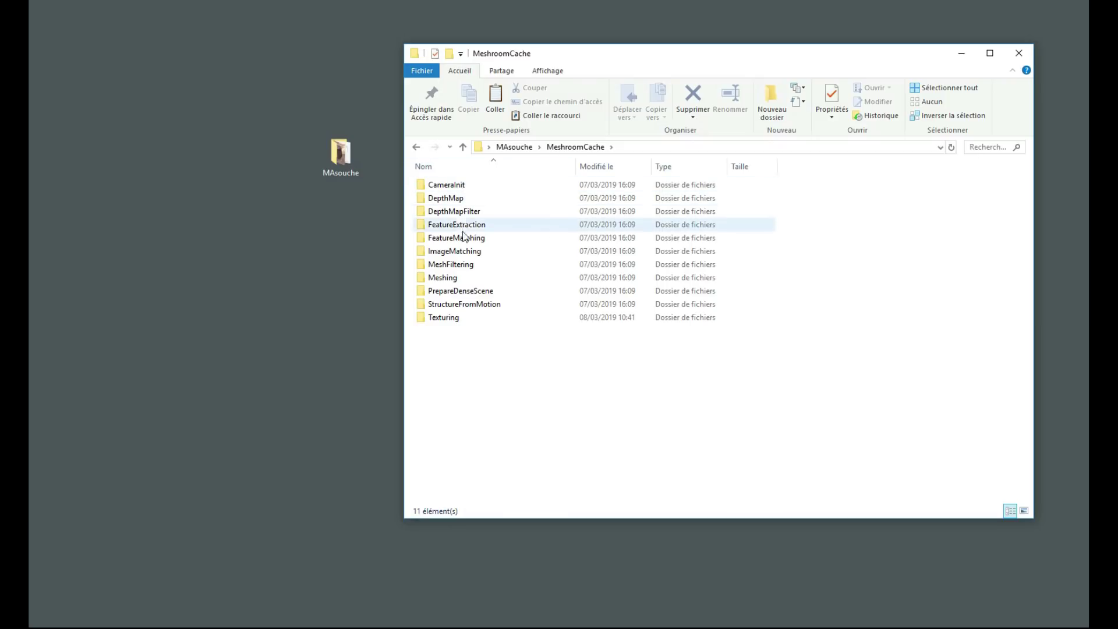
pyautogui.click(459, 324)
pyautogui.doubleClick(459, 323)
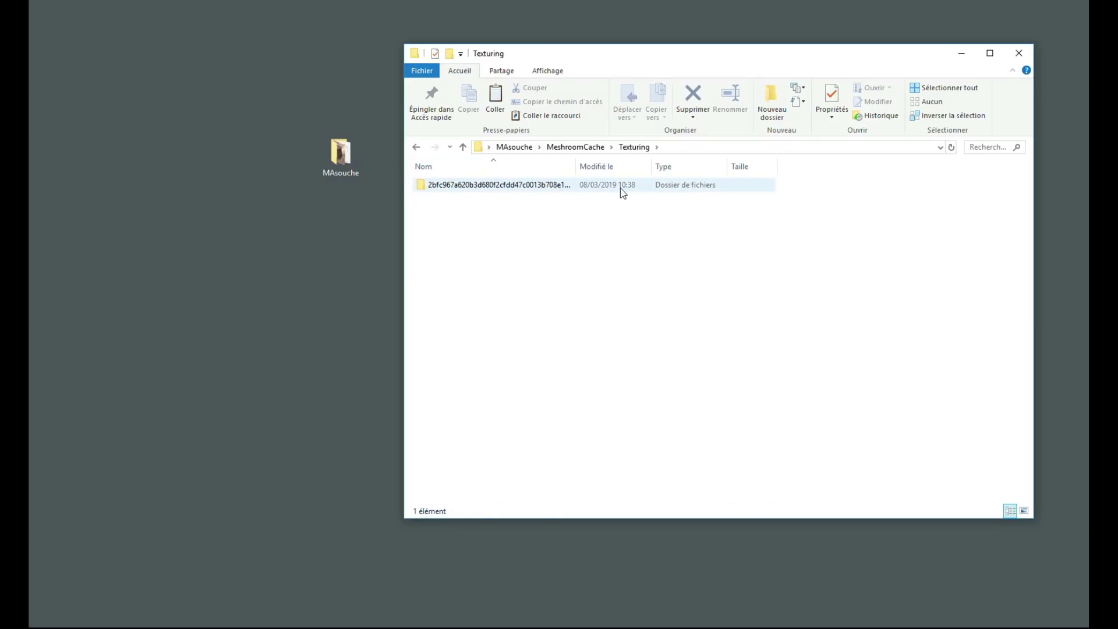
pyautogui.doubleClick(467, 185)
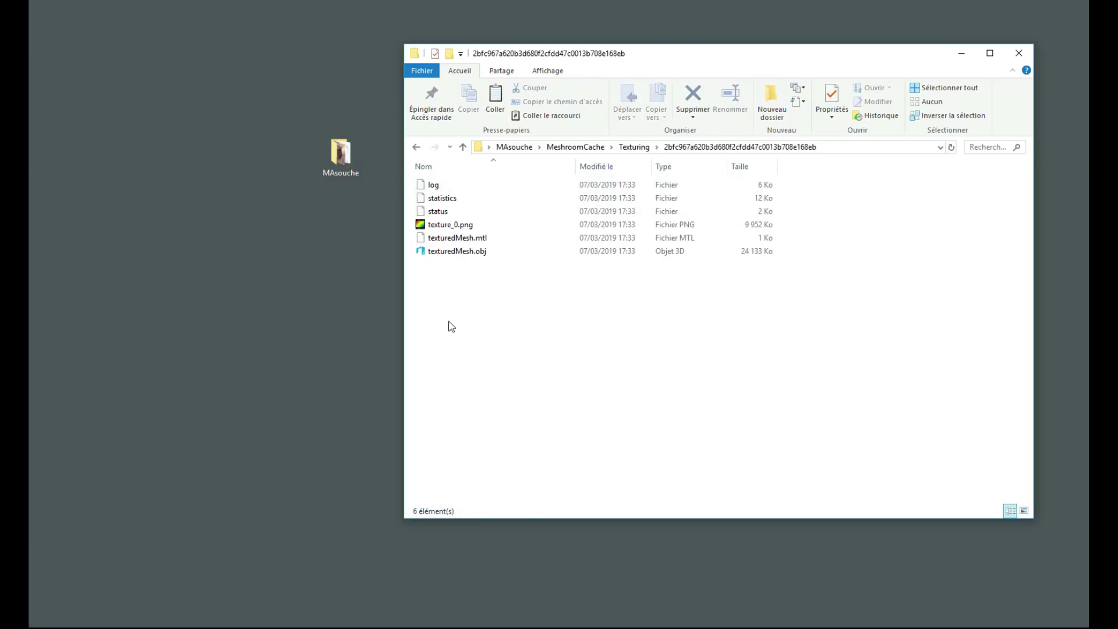
pyautogui.moveTo(510, 285); pyautogui.dragTo(407, 168)
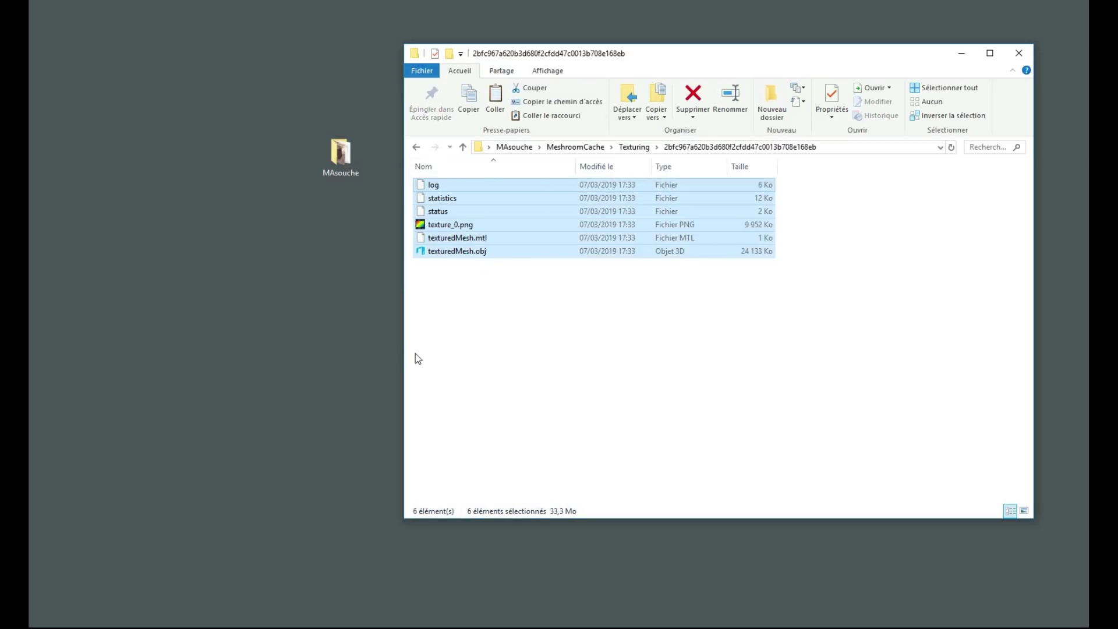
pyautogui.click(459, 322)
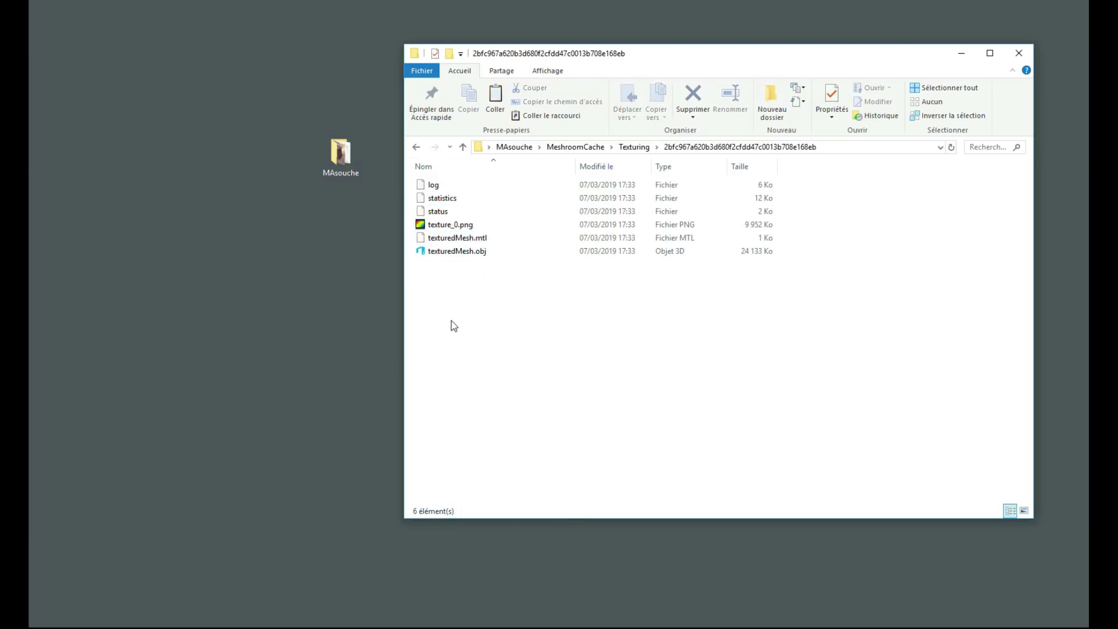
# Rename the subfolder inside the Texturing folder as Ma_souche.
pyautogui.click(463, 148)
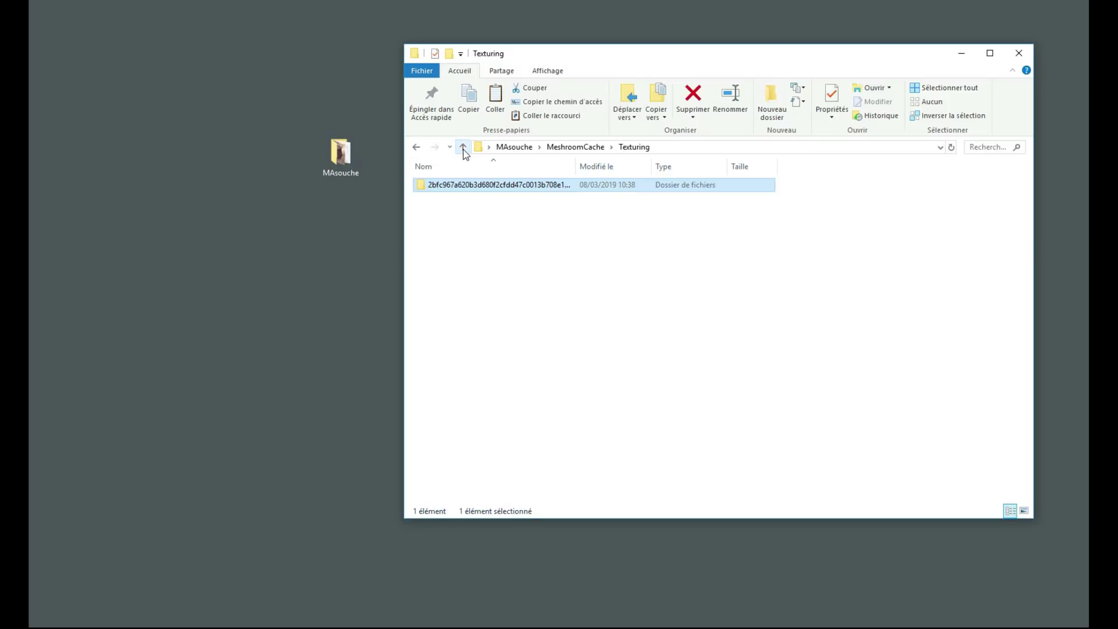
pyautogui.click(453, 186)
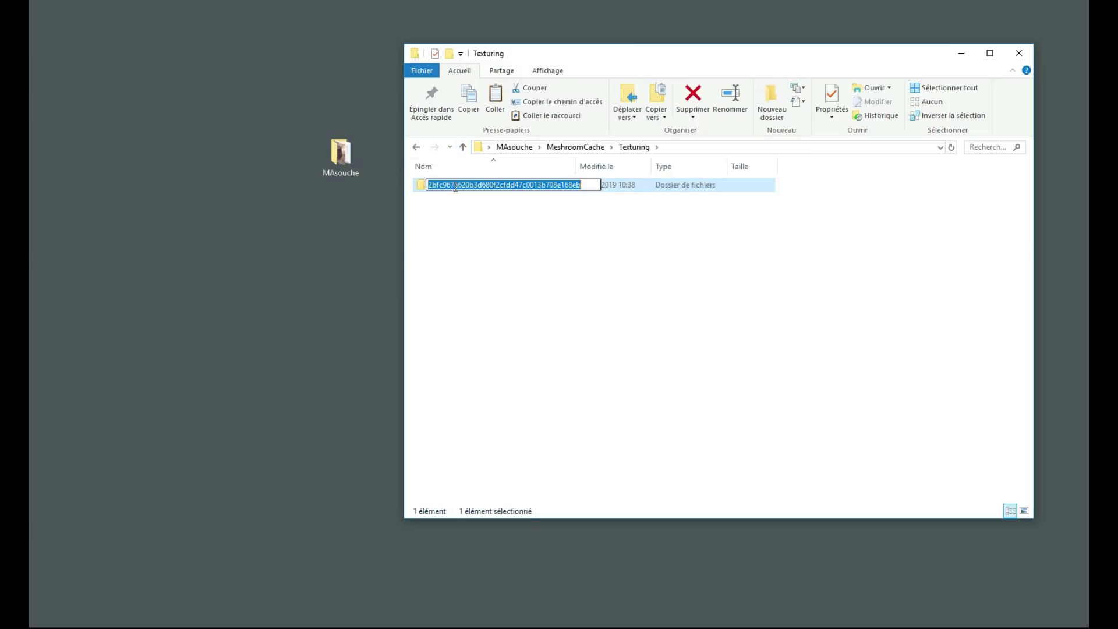
pyautogui.write('M')
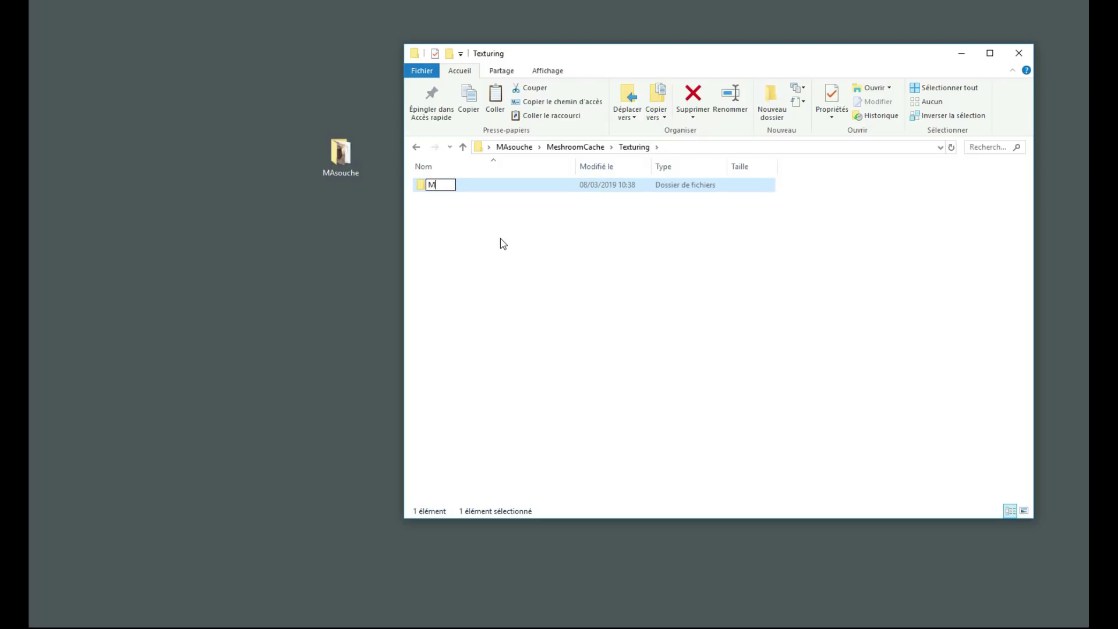
pyautogui.write('a_si')
pyautogui.press('BackSpace')
pyautogui.write('ouche')
pyautogui.press('Return')
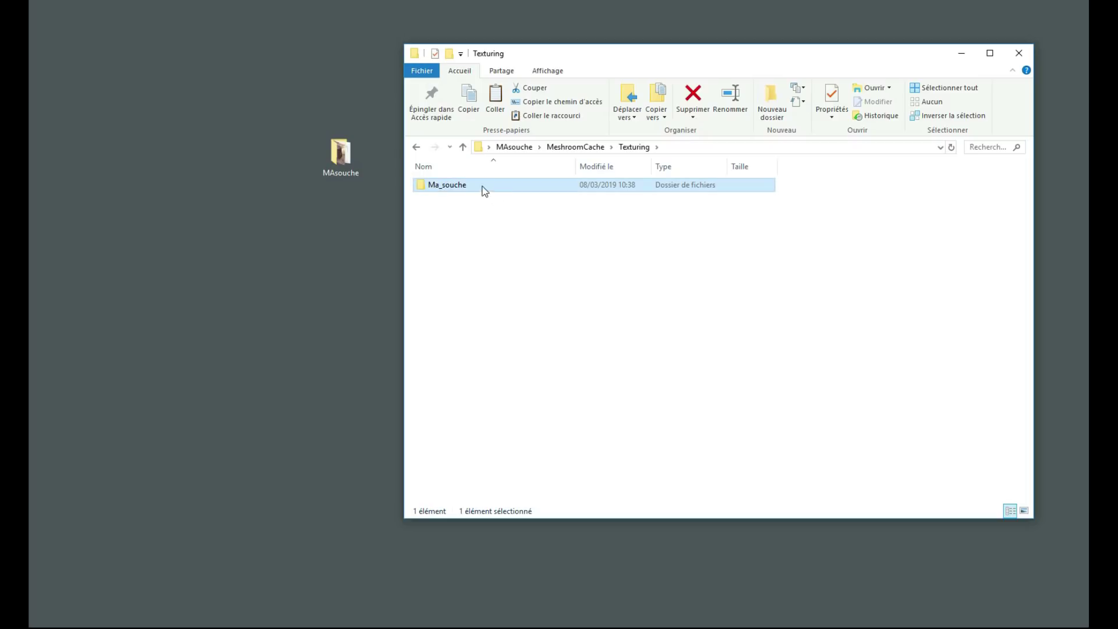
# Move the Ma_souche folder out to the desktop and delete the MAsouche project folder.
pyautogui.moveTo(477, 184); pyautogui.dragTo(236, 240)
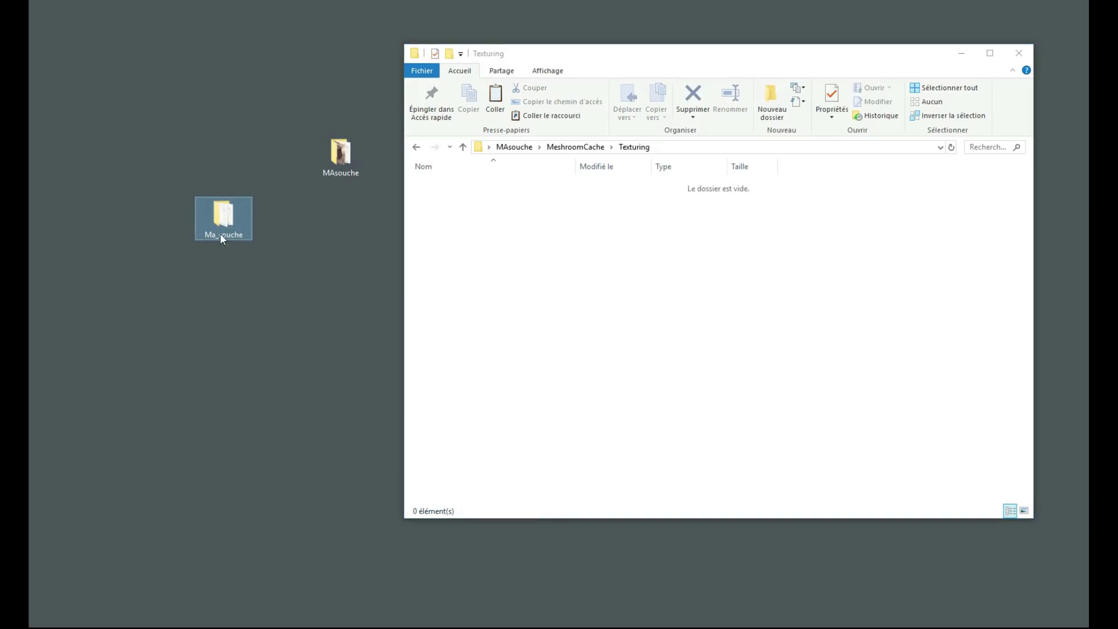
pyautogui.click(338, 168)
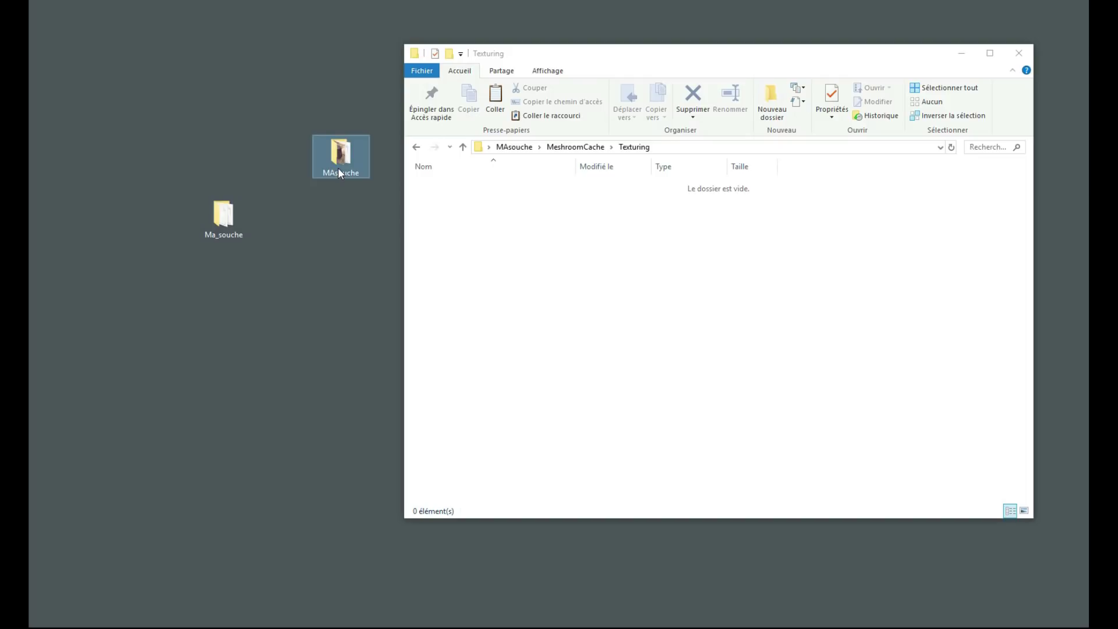
pyautogui.rightClick(340, 158)
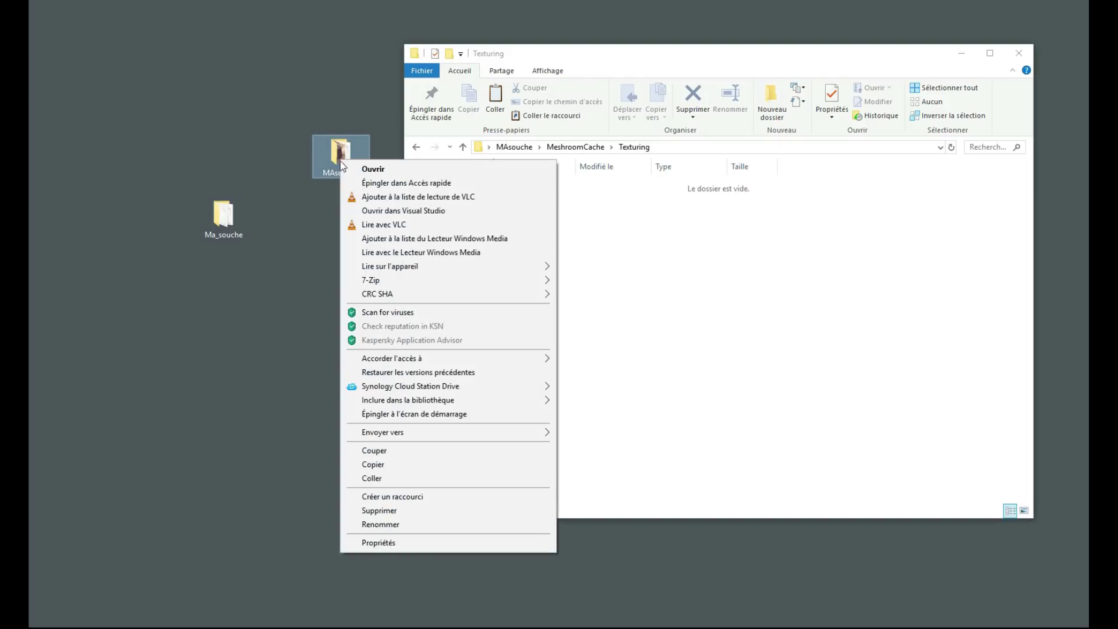
pyautogui.click(383, 511)
# Open texturedMesh.obj from the desktop Ma_souche folder with 3D Builder.
pyautogui.click(232, 216)
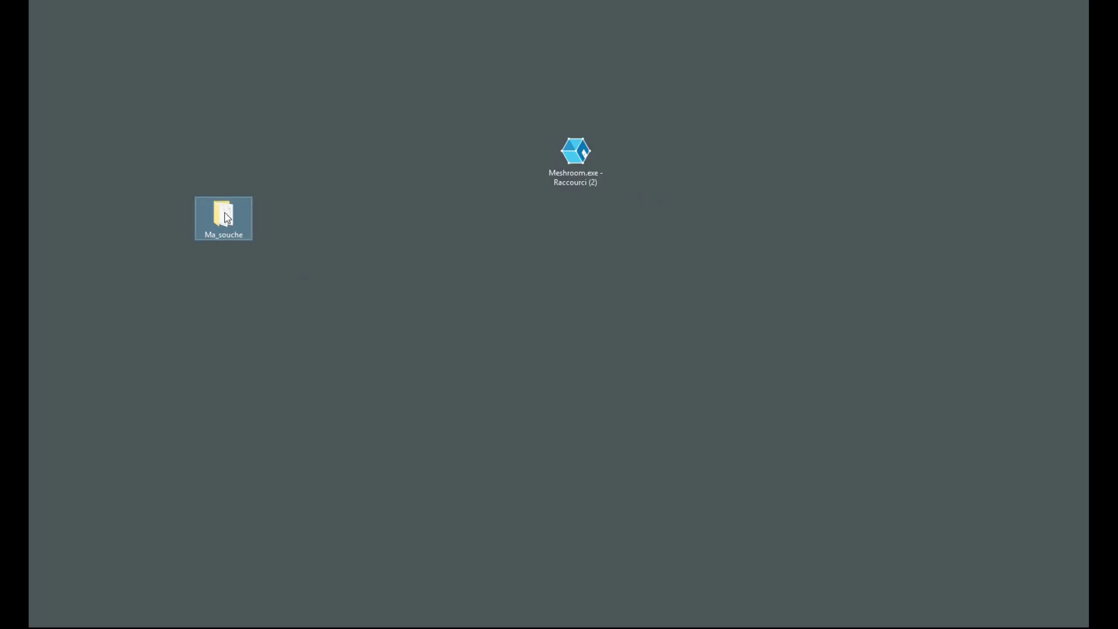
pyautogui.doubleClick(228, 218)
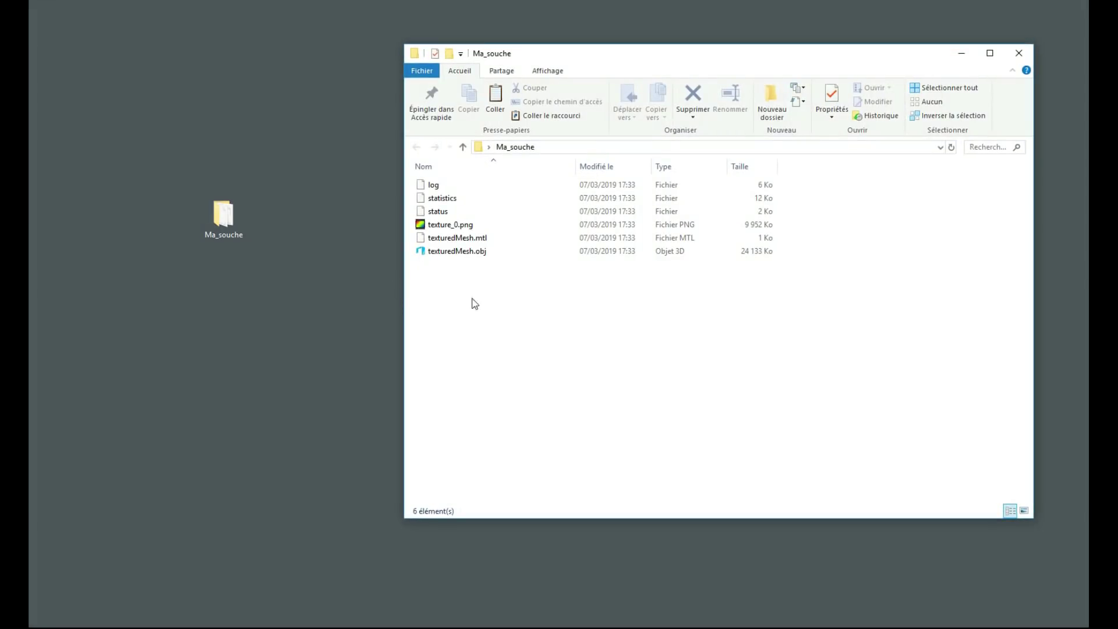
pyautogui.rightClick(471, 252)
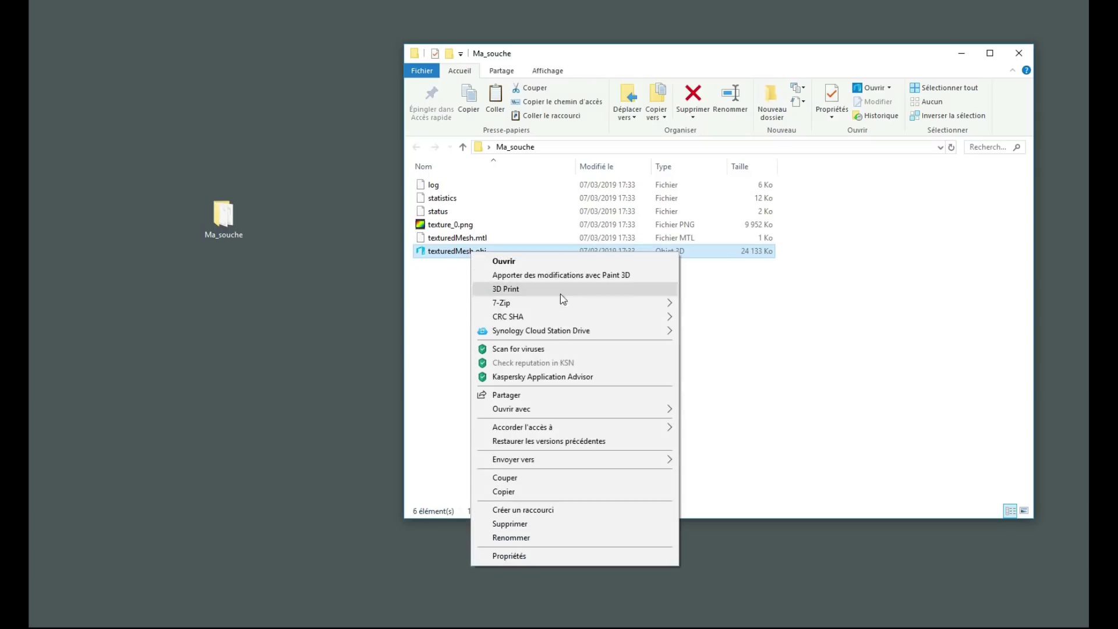
pyautogui.moveTo(543, 409)
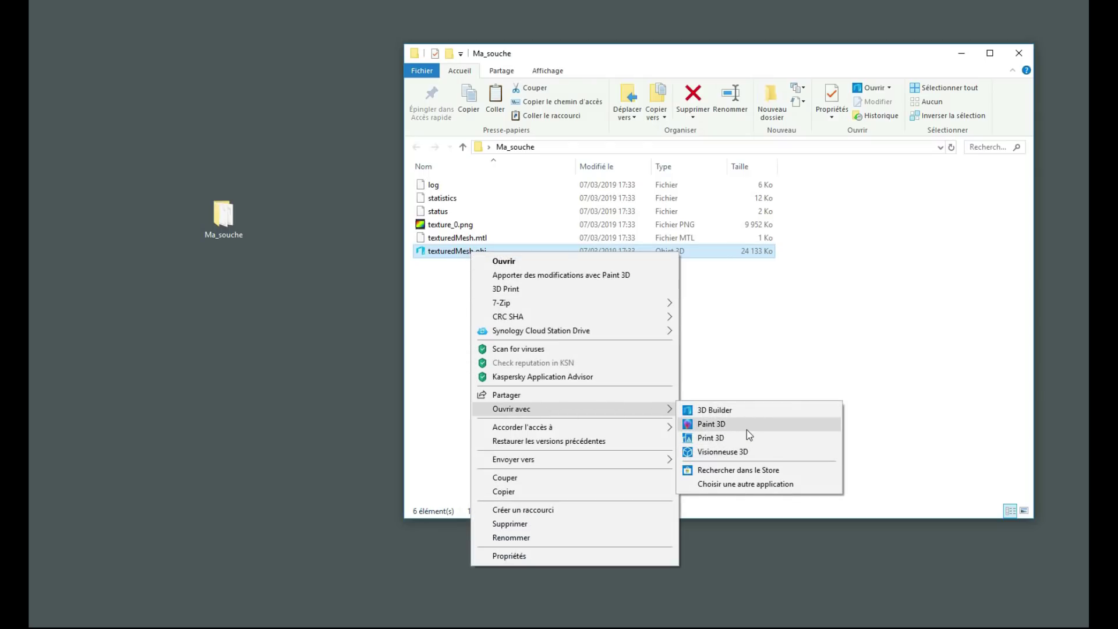
pyautogui.click(752, 412)
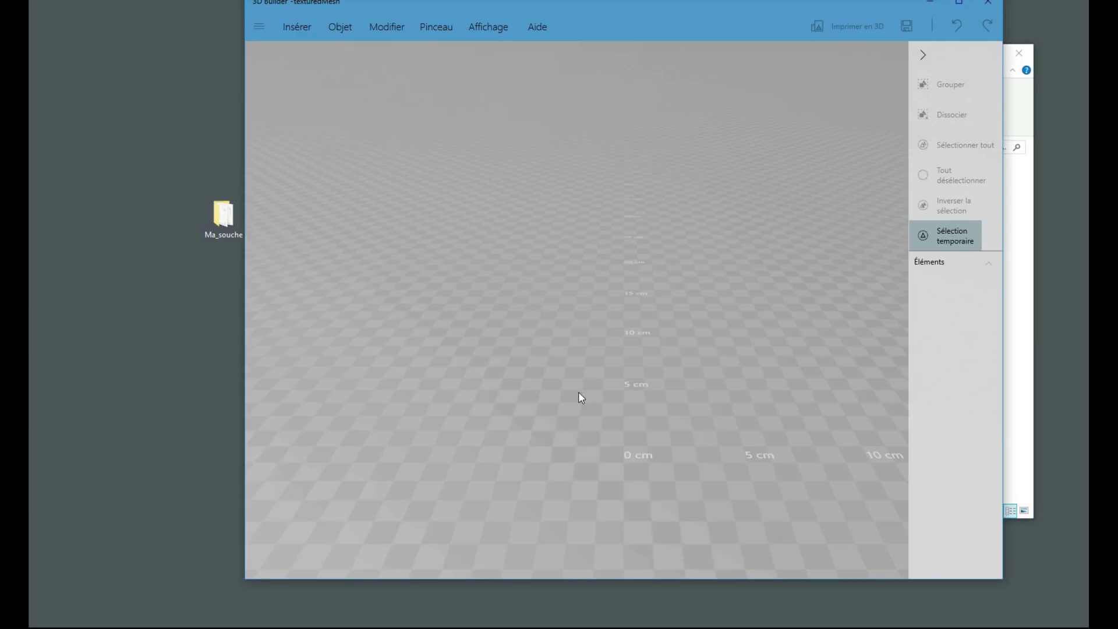
# Import the textured mesh into the scene and settle it upright on the ground plane with the Positionner command.
pyautogui.moveTo(606, 234); pyautogui.dragTo(632, 238)
pyautogui.click(302, 45)
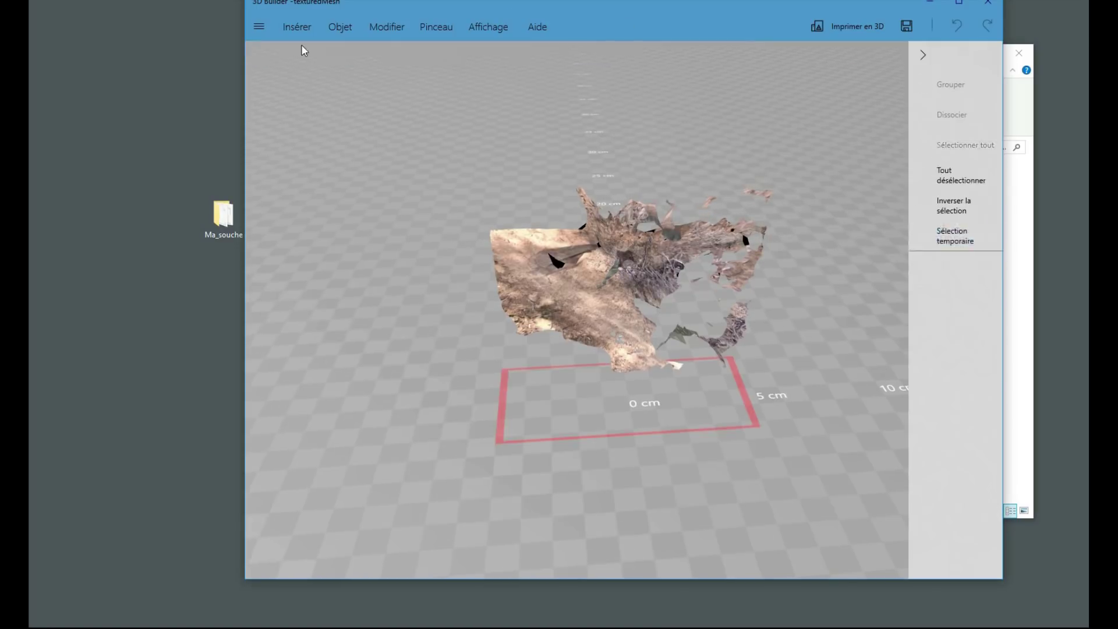
pyautogui.click(527, 257)
pyautogui.click(333, 35)
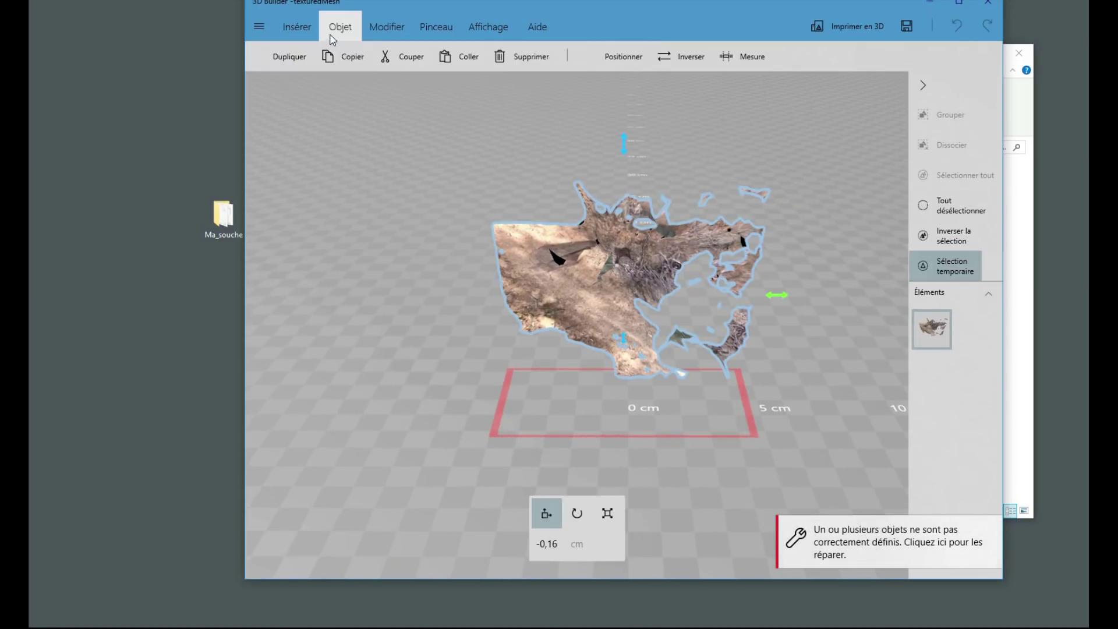
pyautogui.click(623, 57)
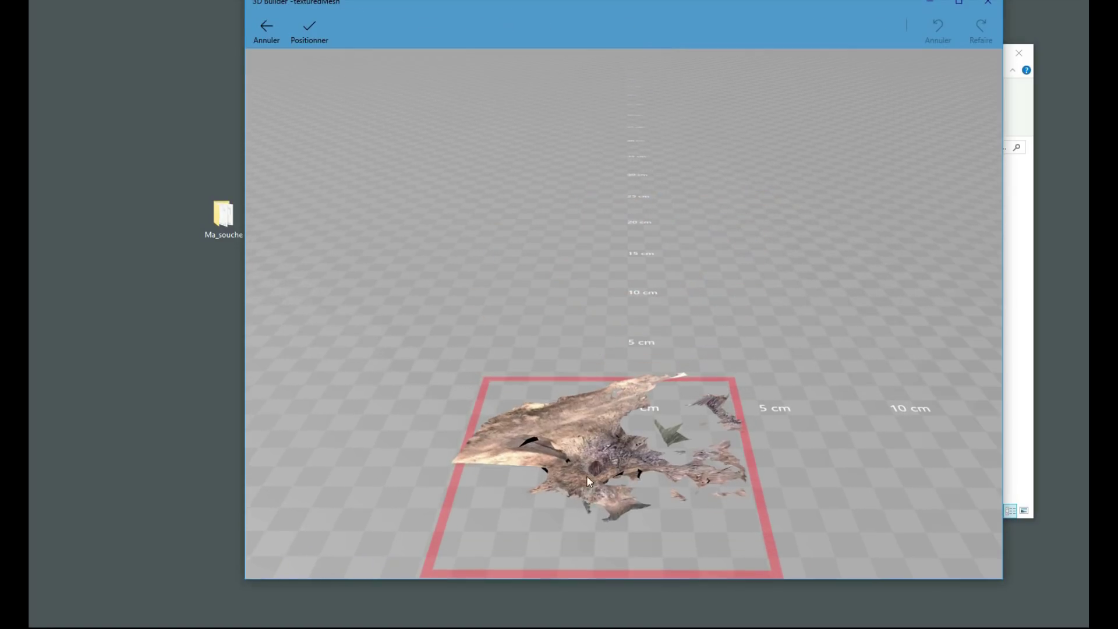
pyautogui.click(586, 475)
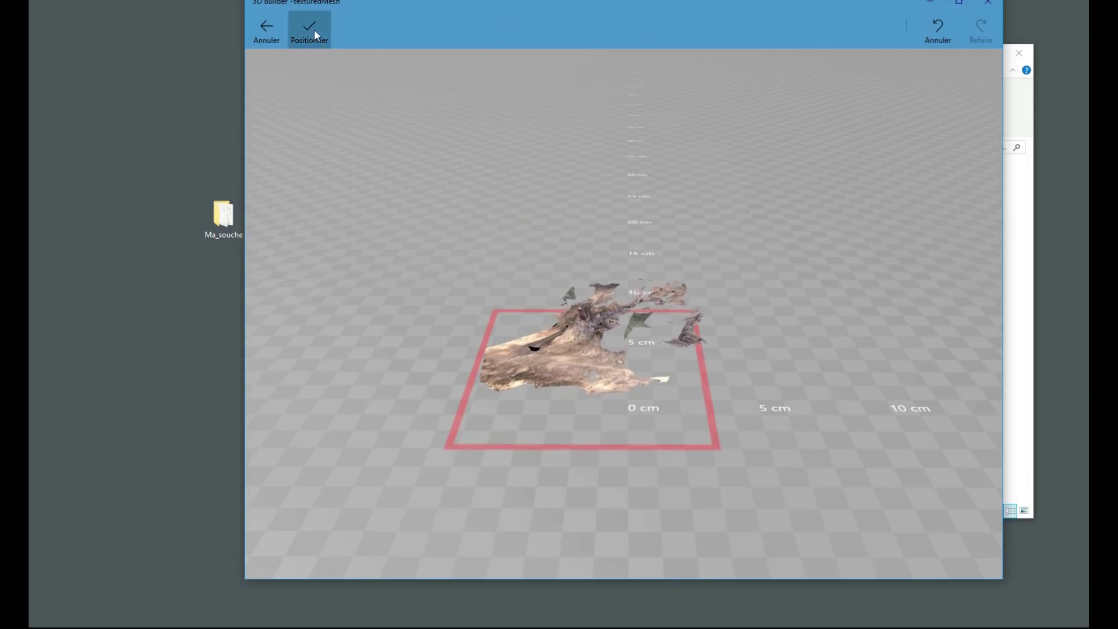
pyautogui.click(310, 32)
# Examine the textured stump and the surrounding ground up close from several angles.
pyautogui.scroll(6, 535, 348)
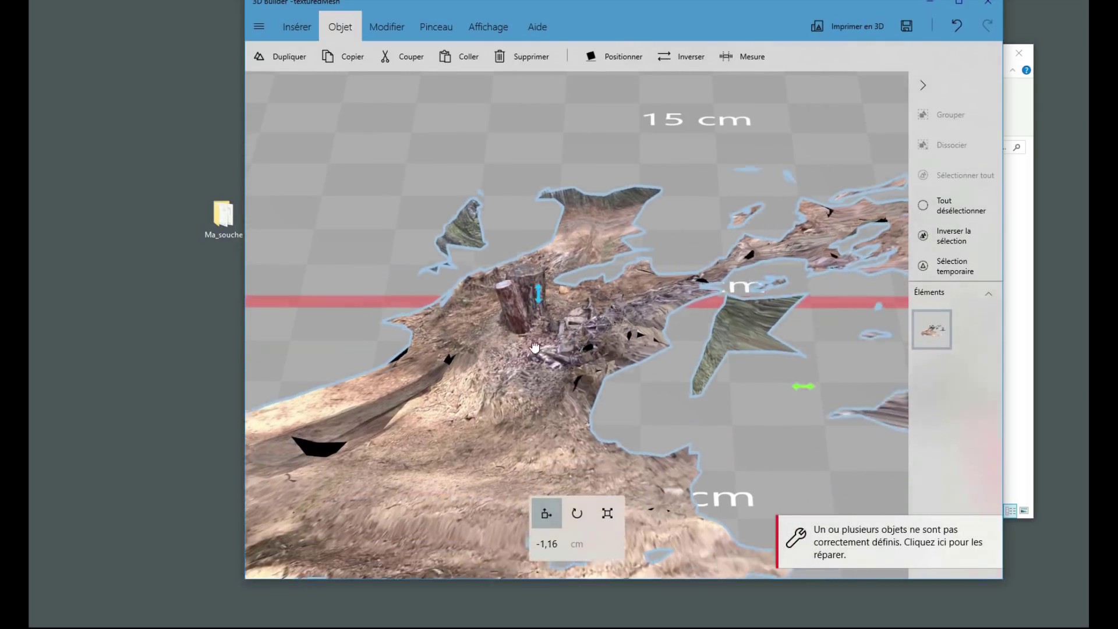
pyautogui.scroll(8, 534, 347)
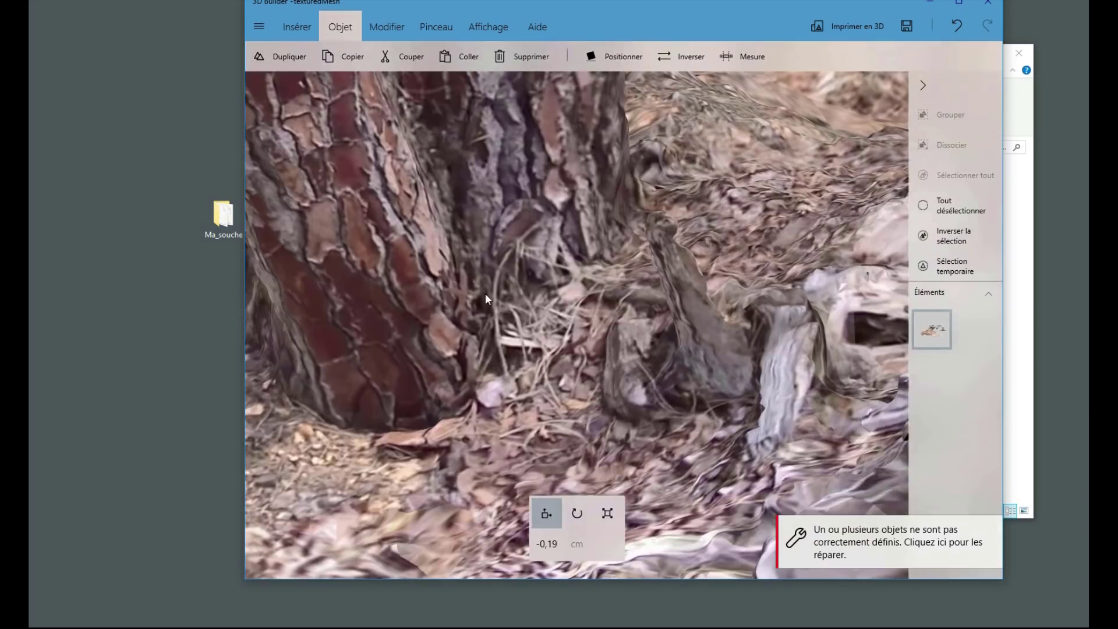
pyautogui.scroll(-10, 486, 298)
pyautogui.moveTo(466, 362); pyautogui.dragTo(593, 436)
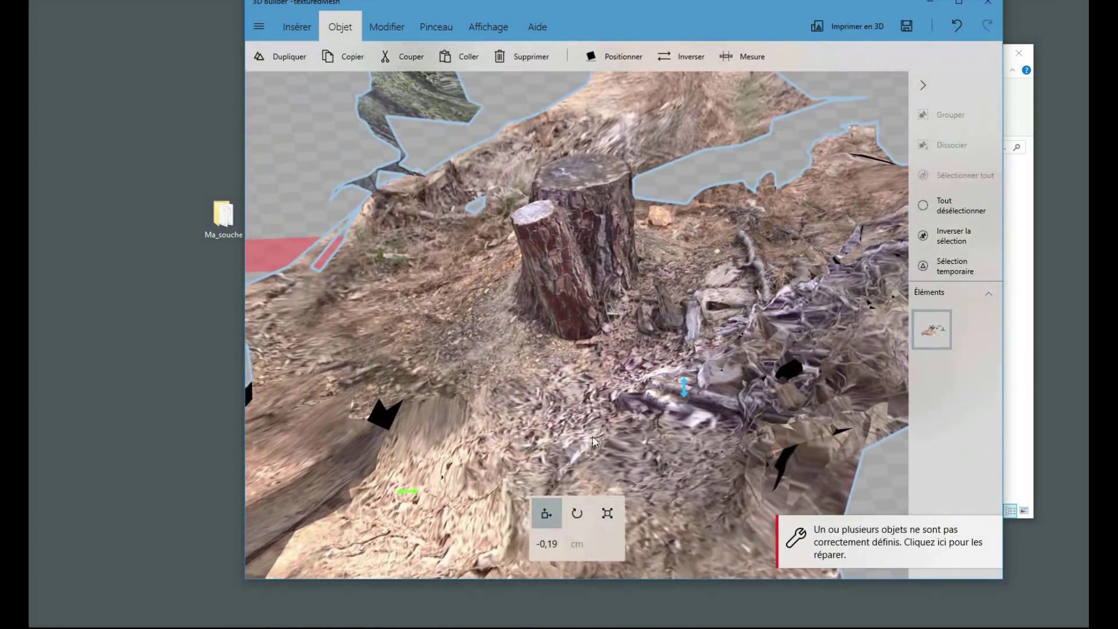
pyautogui.scroll(10, 594, 441)
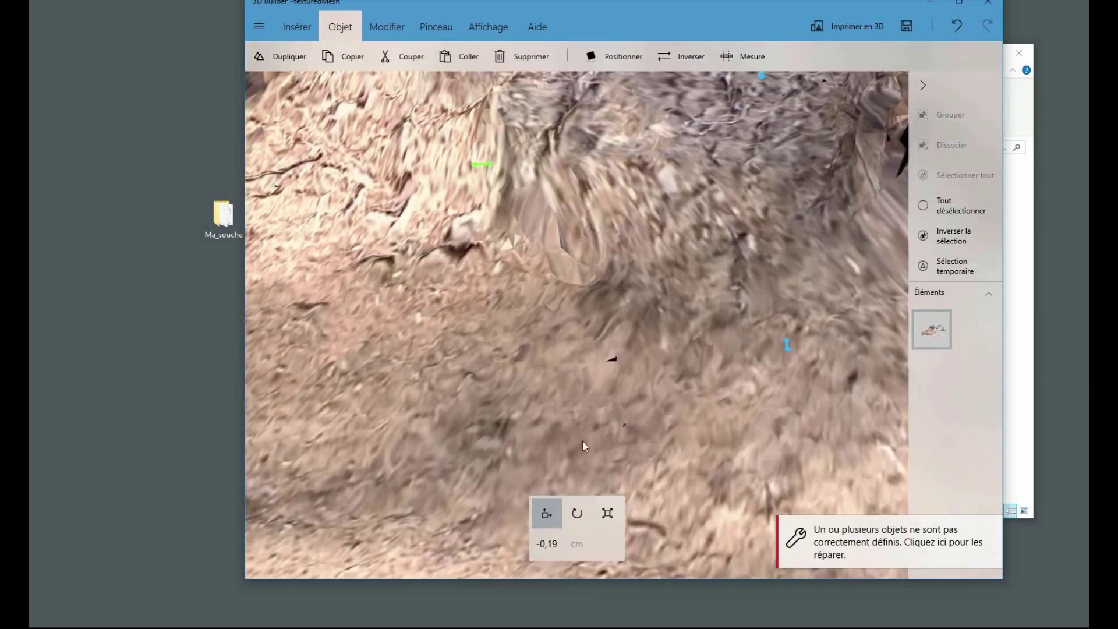
pyautogui.scroll(-5, 583, 442)
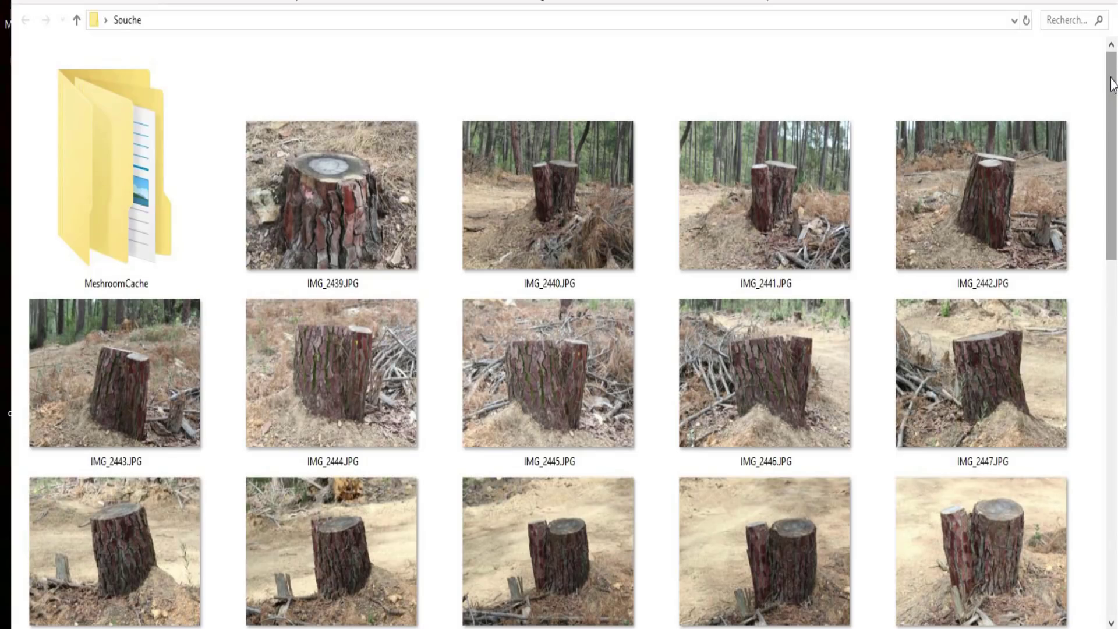
# Load all the photos of the Souche folder, IMG_2439.JPG to IMG_2479.JPG, into the image list of the empty Meshroom project.
pyautogui.moveTo(1113, 85); pyautogui.dragTo(1091, 469)
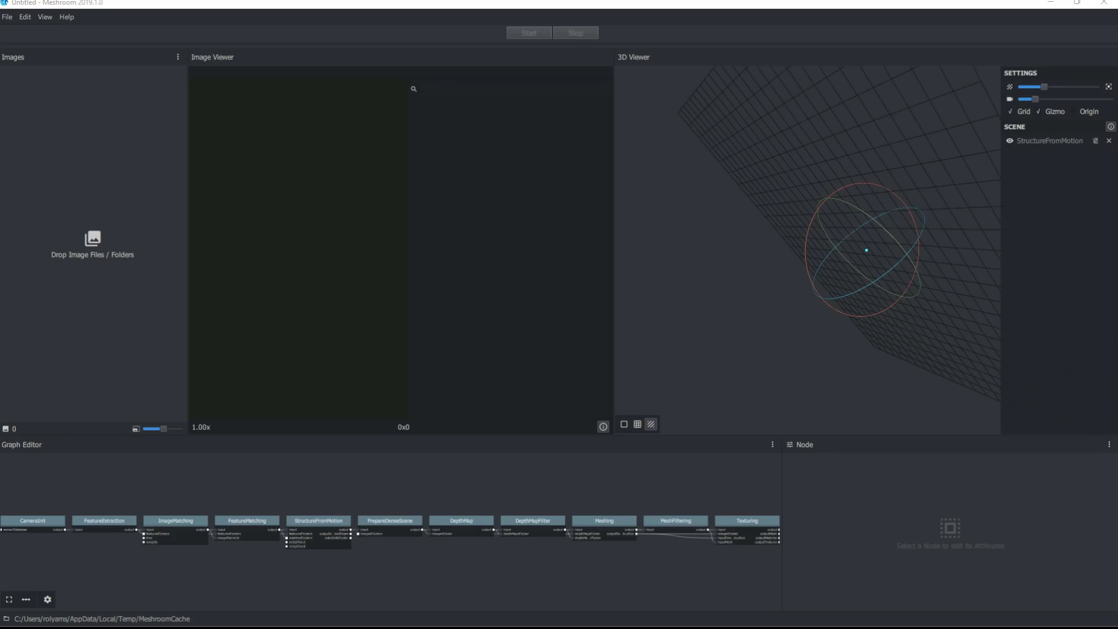
pyautogui.moveTo(1117, 84); pyautogui.dragTo(997, 50)
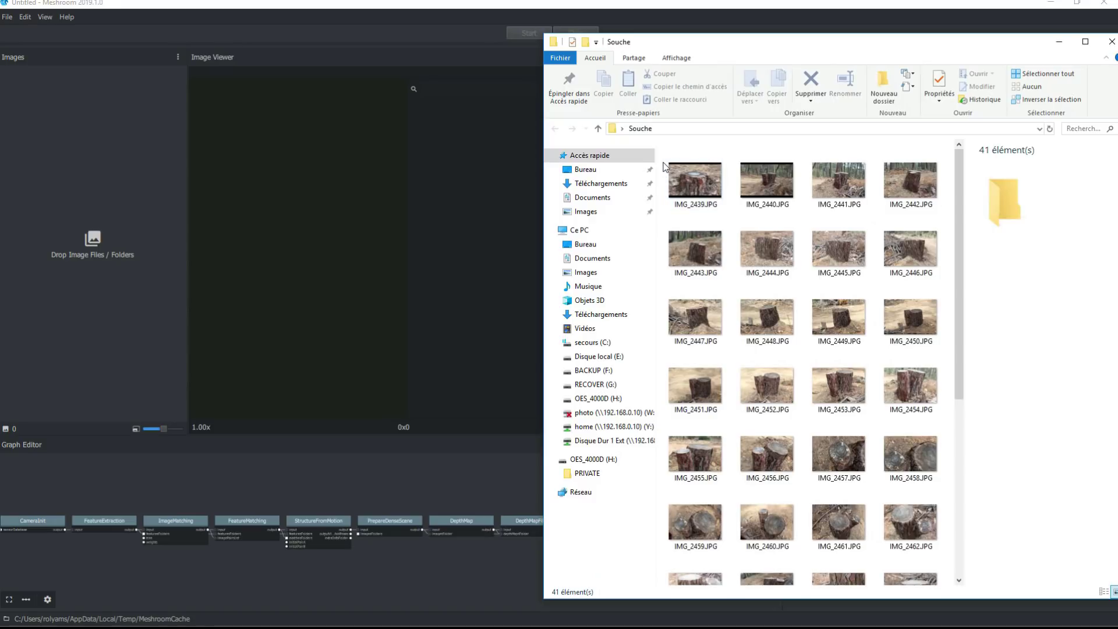
pyautogui.moveTo(662, 163); pyautogui.dragTo(933, 588)
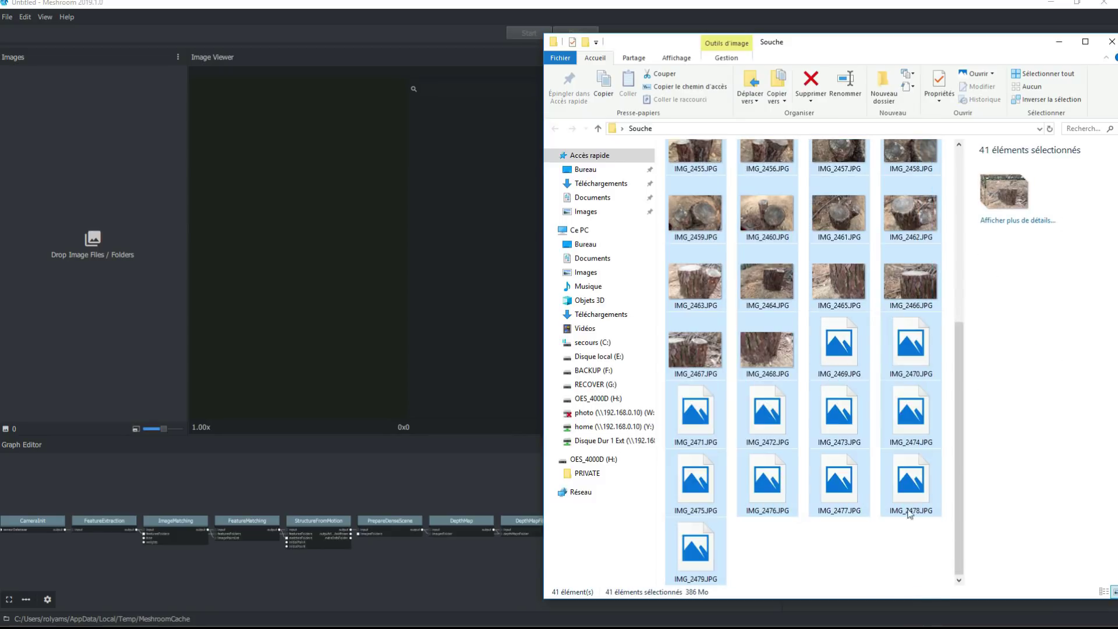
pyautogui.moveTo(781, 311); pyautogui.dragTo(149, 247)
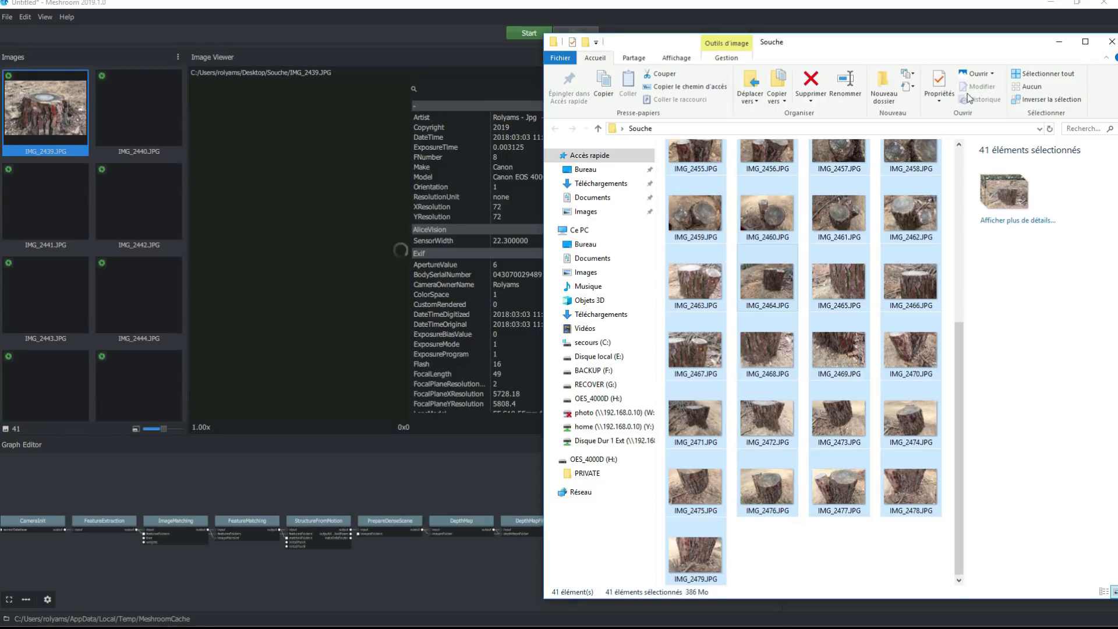
pyautogui.click(1058, 42)
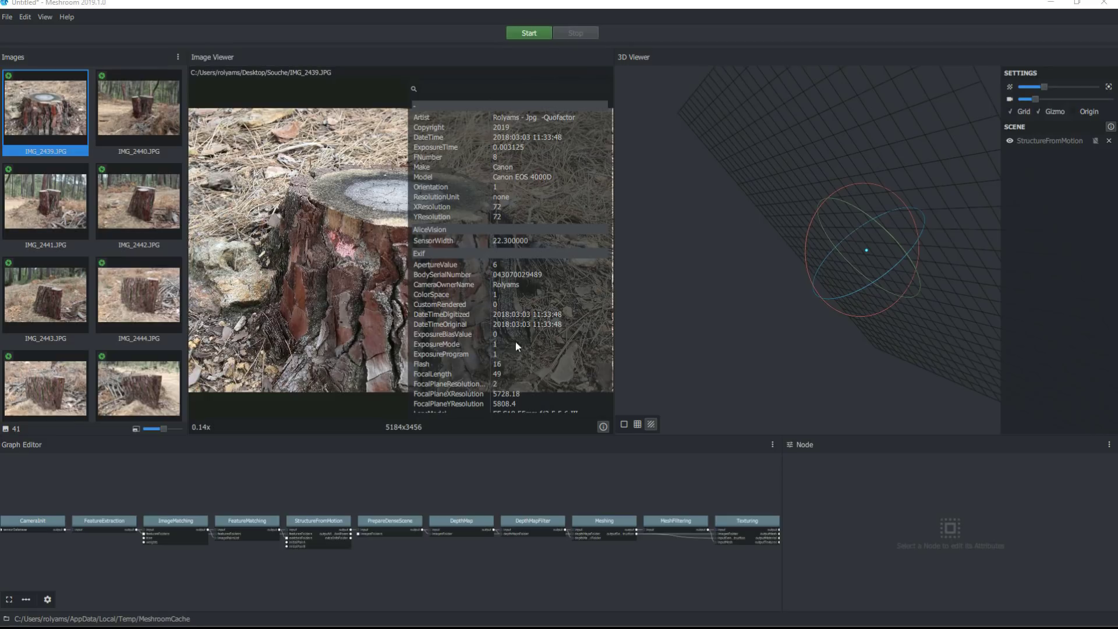
# Review the metadata of IMG_2439.JPG and IMG_2442.JPG and show the attributes of the CameraInit node.
pyautogui.scroll(-8, 556, 250)
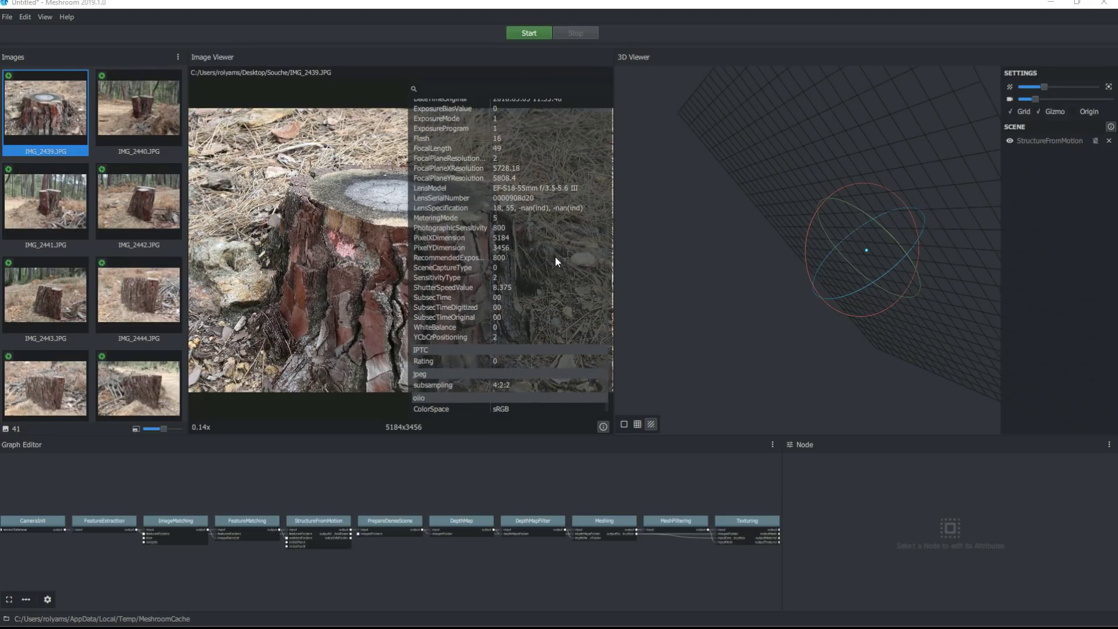
pyautogui.scroll(8, 552, 257)
pyautogui.click(139, 200)
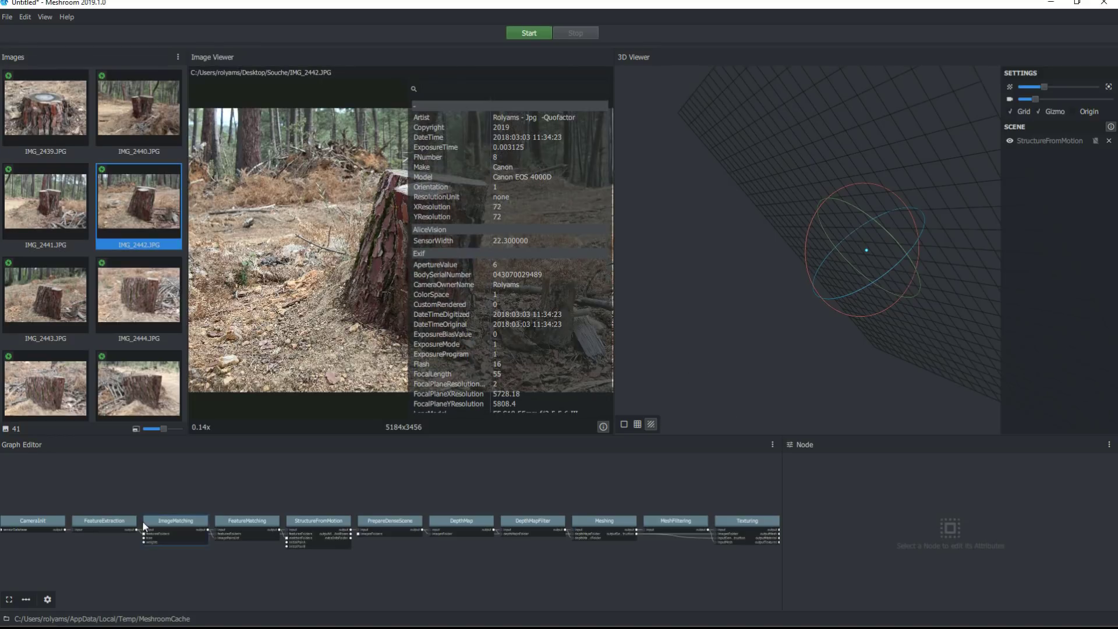
pyautogui.click(51, 518)
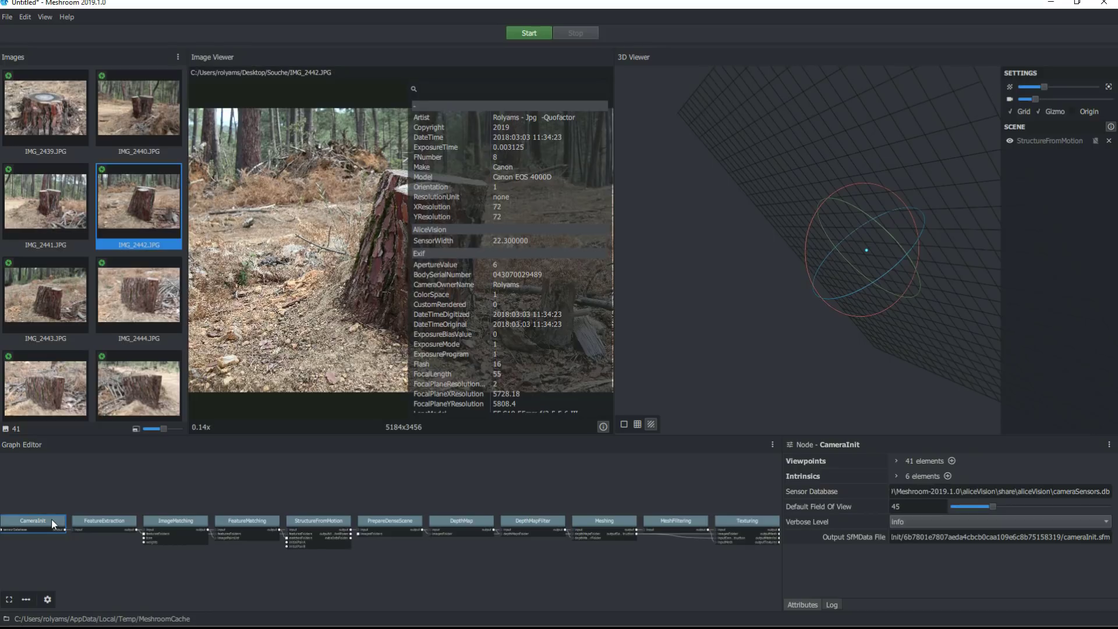
# Set the Describer Preset of the FeatureExtraction node to high.
pyautogui.click(121, 523)
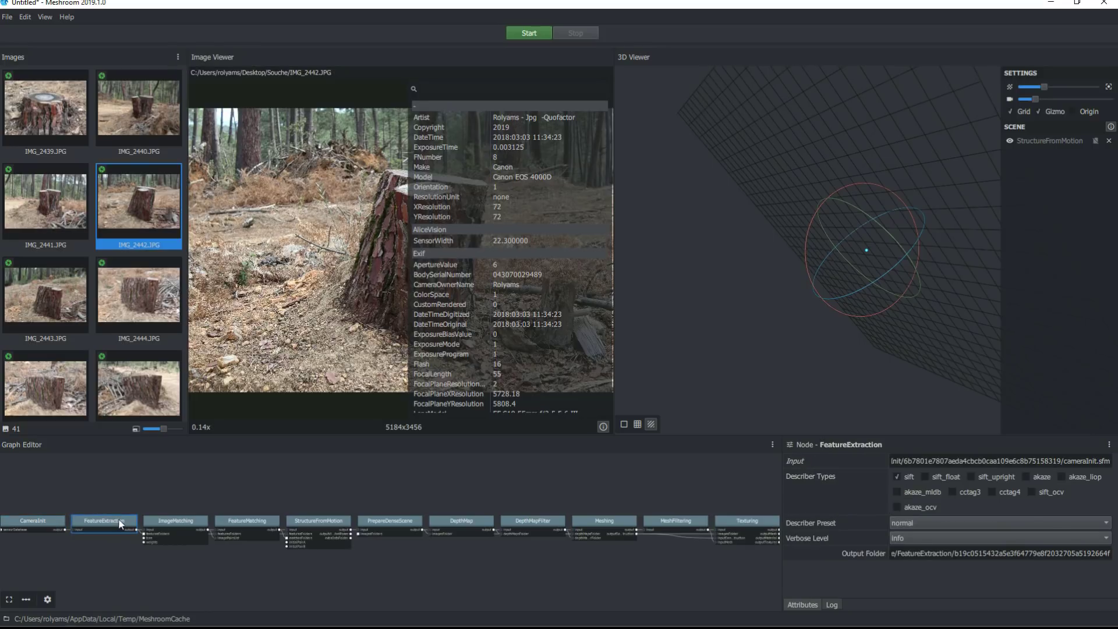
pyautogui.click(934, 522)
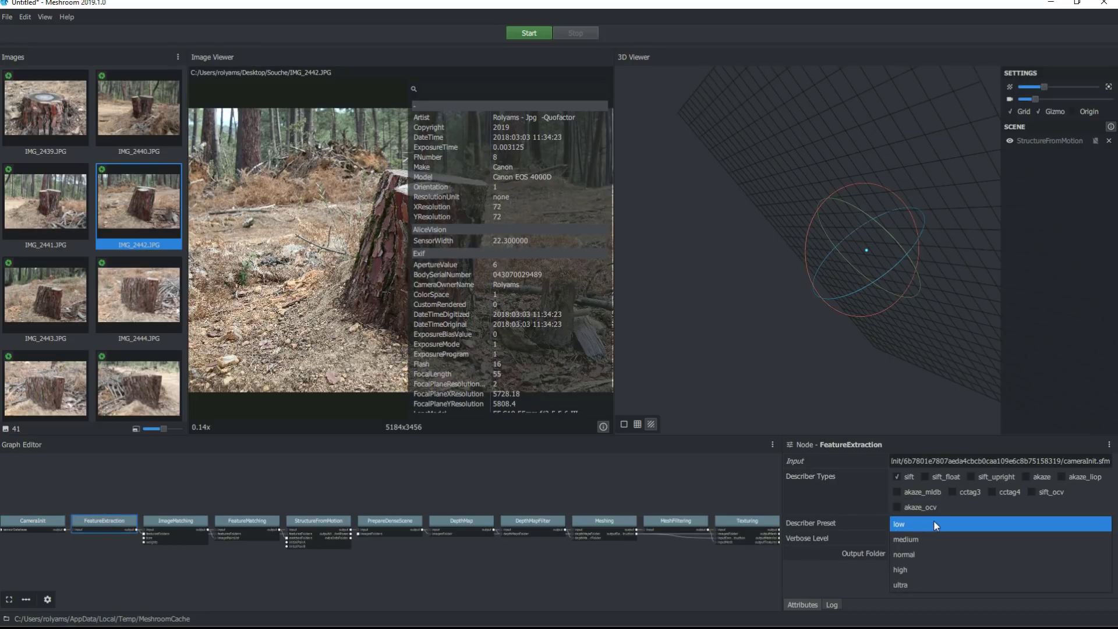
pyautogui.click(925, 570)
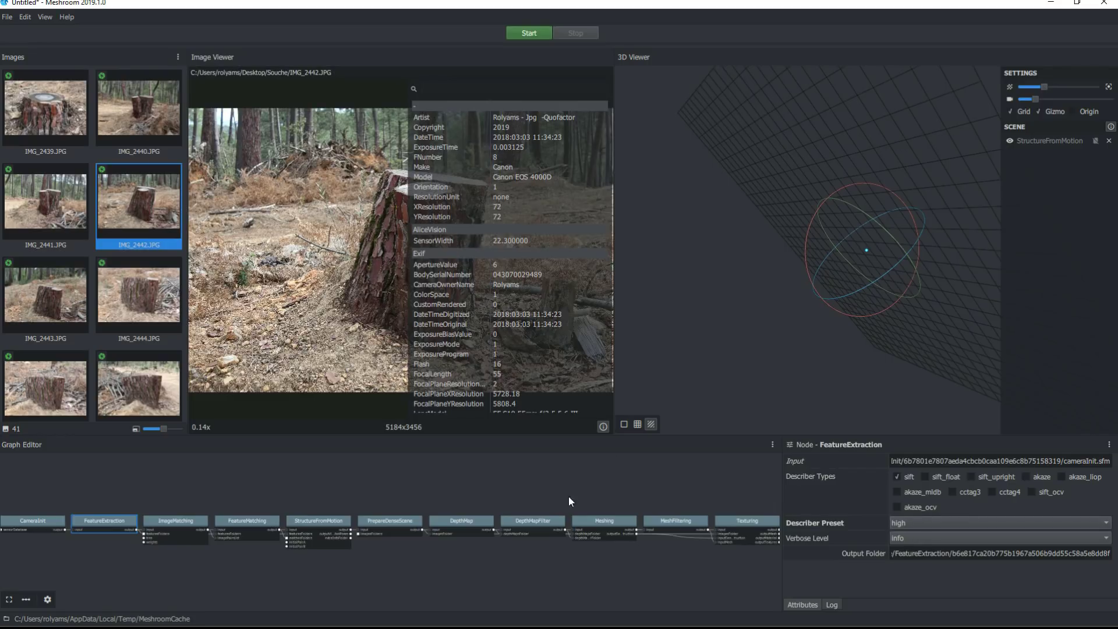
# Compute the pipeline up to the StructureFromMotion node, continuing without saving the project.
pyautogui.click(330, 524)
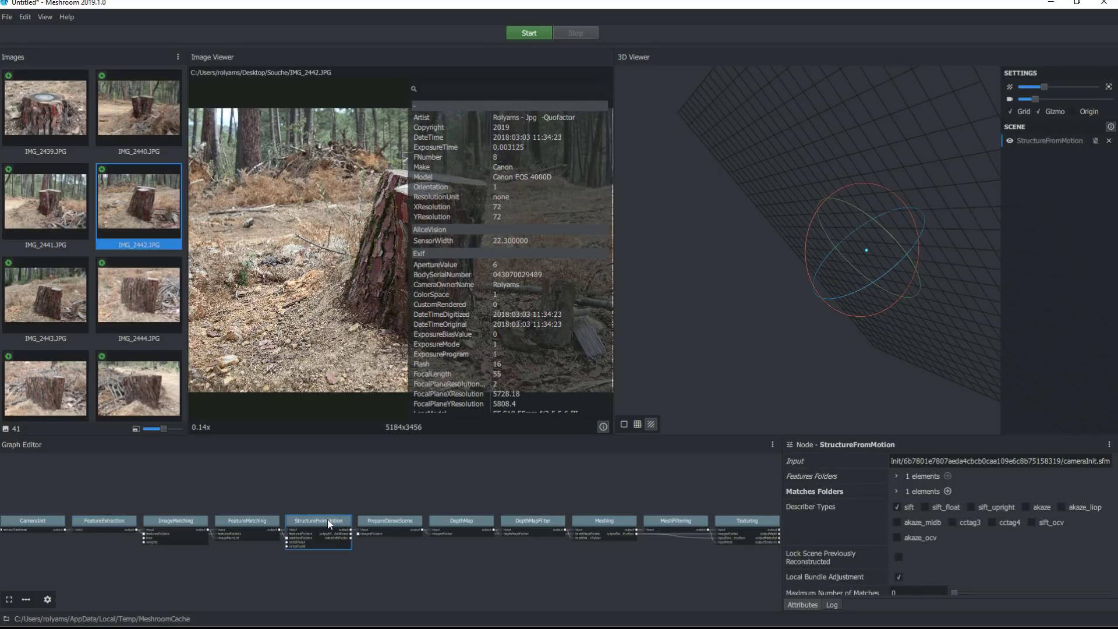
pyautogui.rightClick(329, 522)
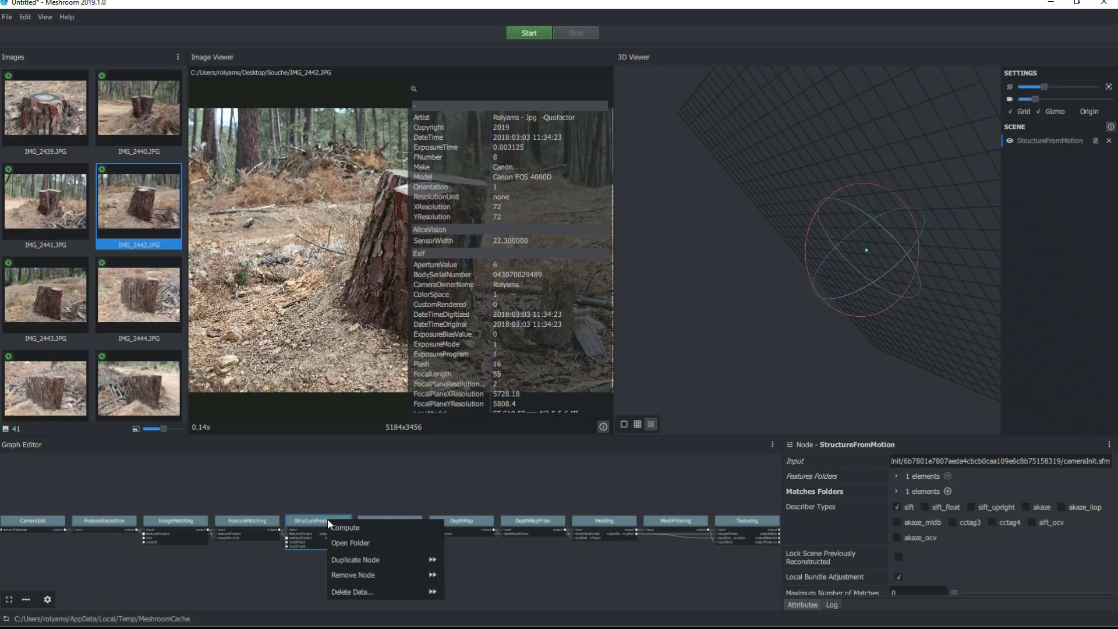
pyautogui.click(358, 528)
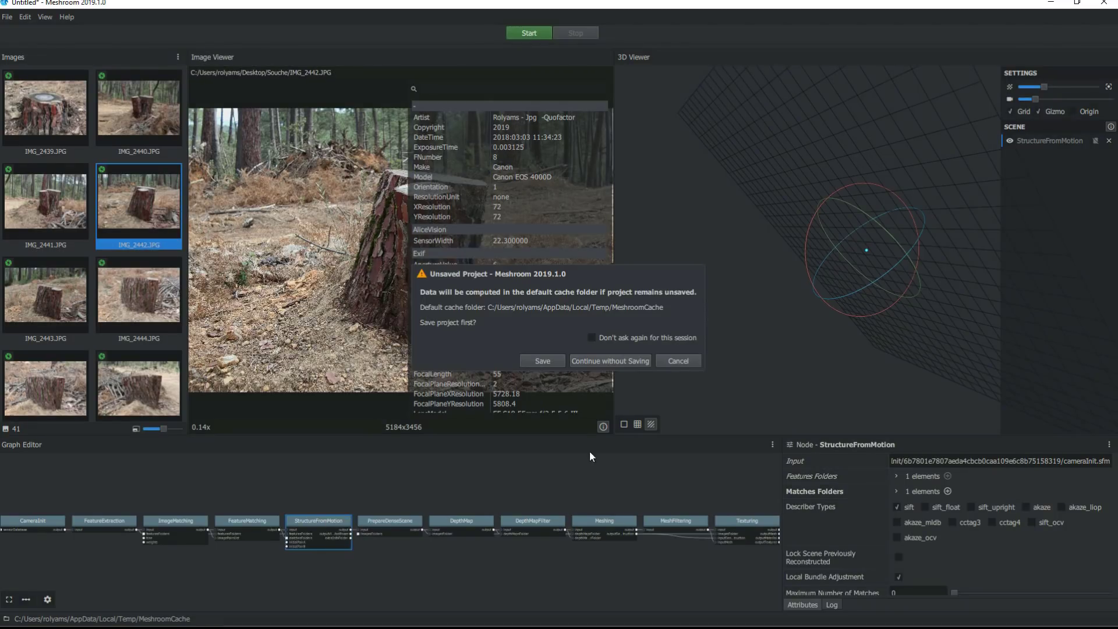
pyautogui.click(621, 361)
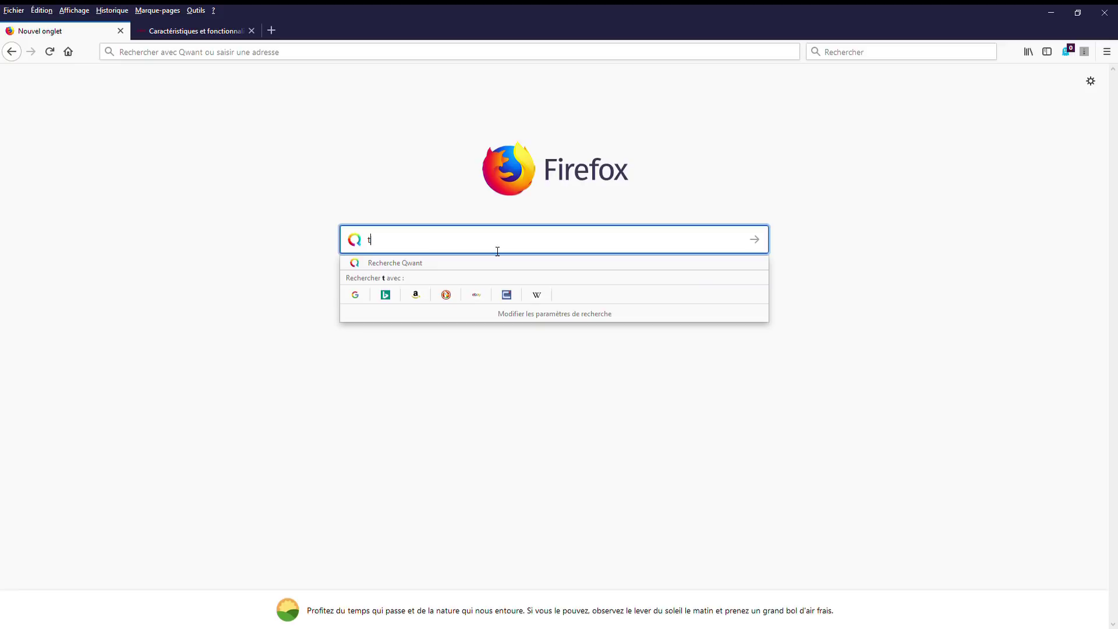
# Search the web in Firefox for "taille capteur canon eos 4000d" and close the old Canon specifications page.
pyautogui.press('BackSpace')
pyautogui.write('taille capteur canon eos 4000d')
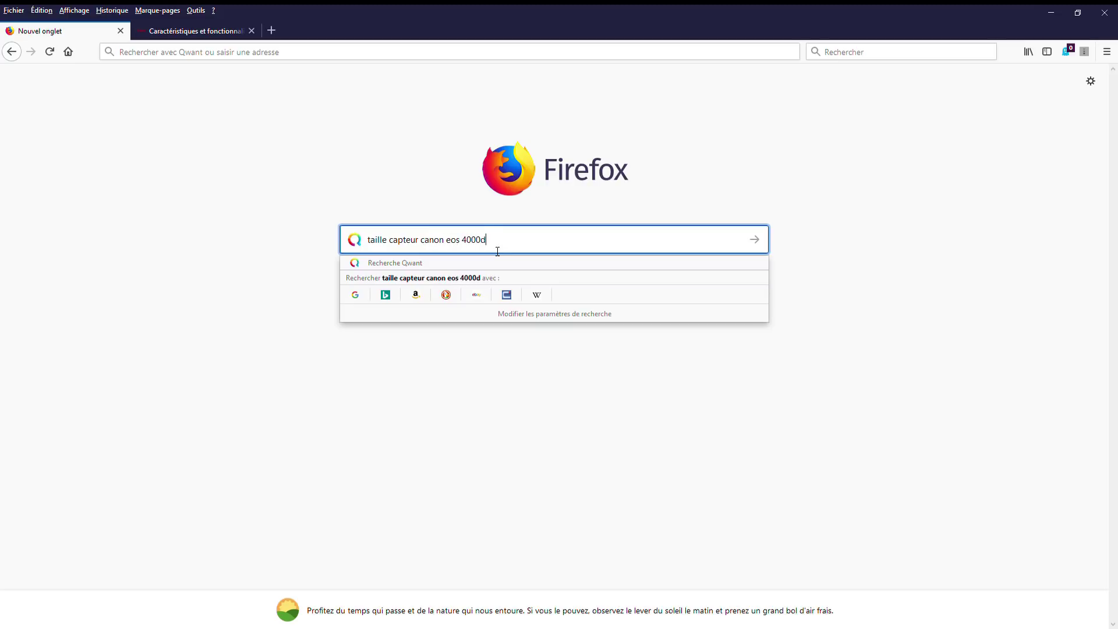
pyautogui.press('Return')
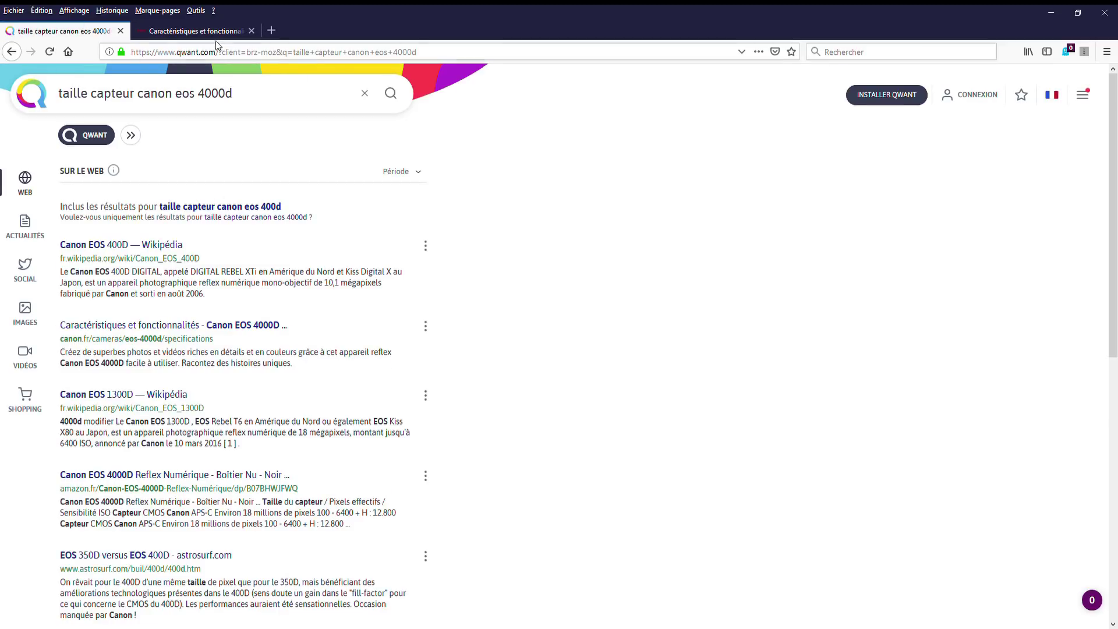
pyautogui.click(251, 31)
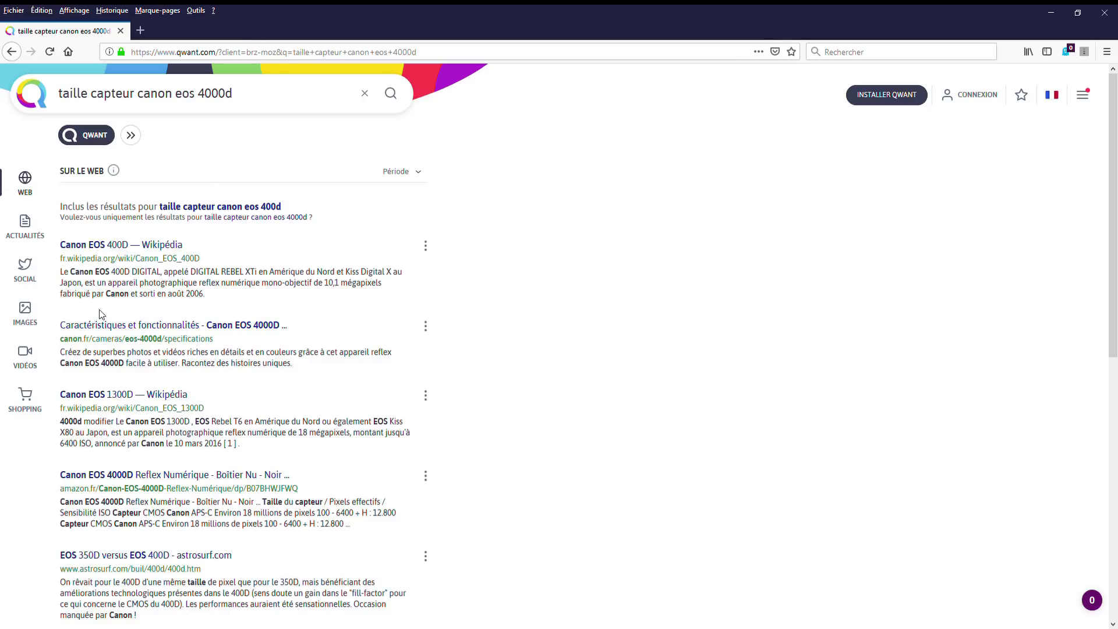
# Open the canon.fr specifications page of the EOS 4000D and look up the image sensor dimensions under Caractéristiques détaillées.
pyautogui.click(145, 325)
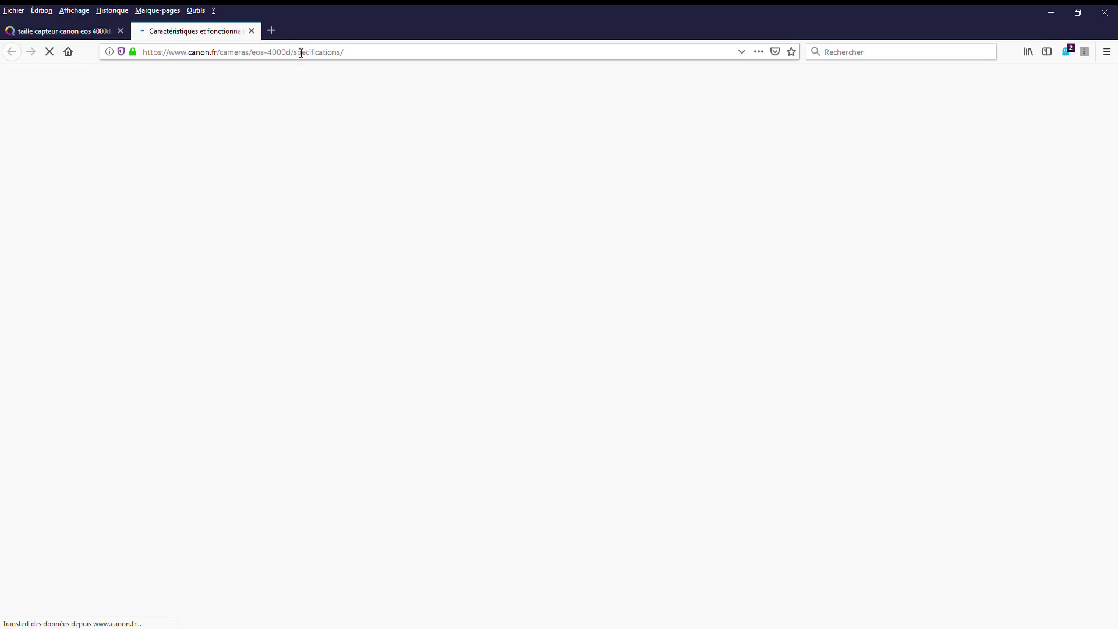
pyautogui.scroll(-5, 302, 252)
pyautogui.scroll(-10, 300, 255)
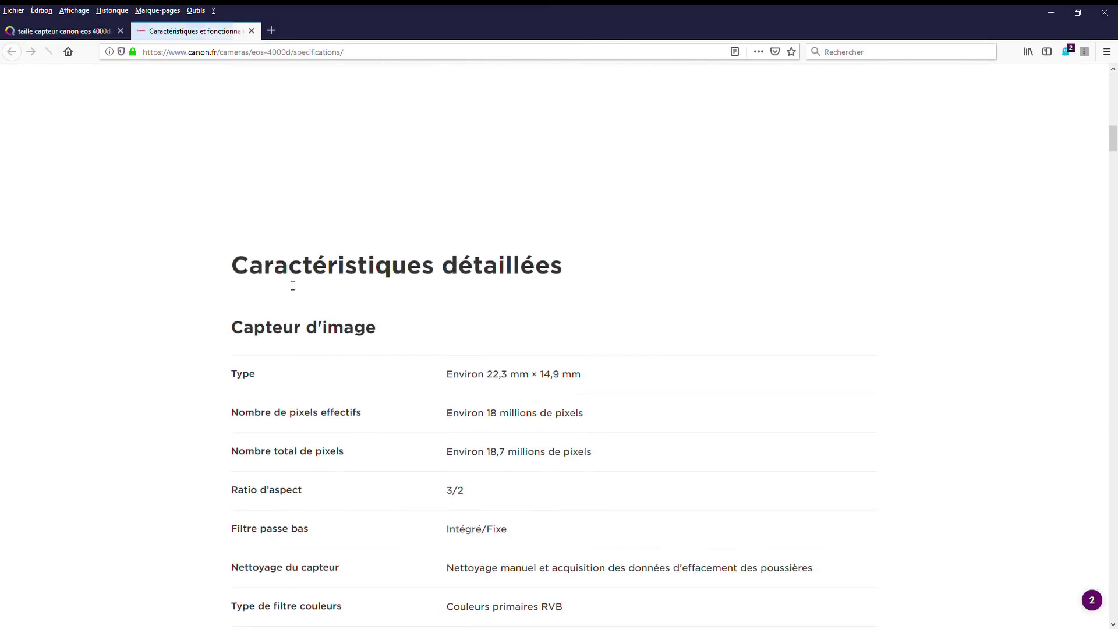
pyautogui.moveTo(242, 335); pyautogui.dragTo(402, 332)
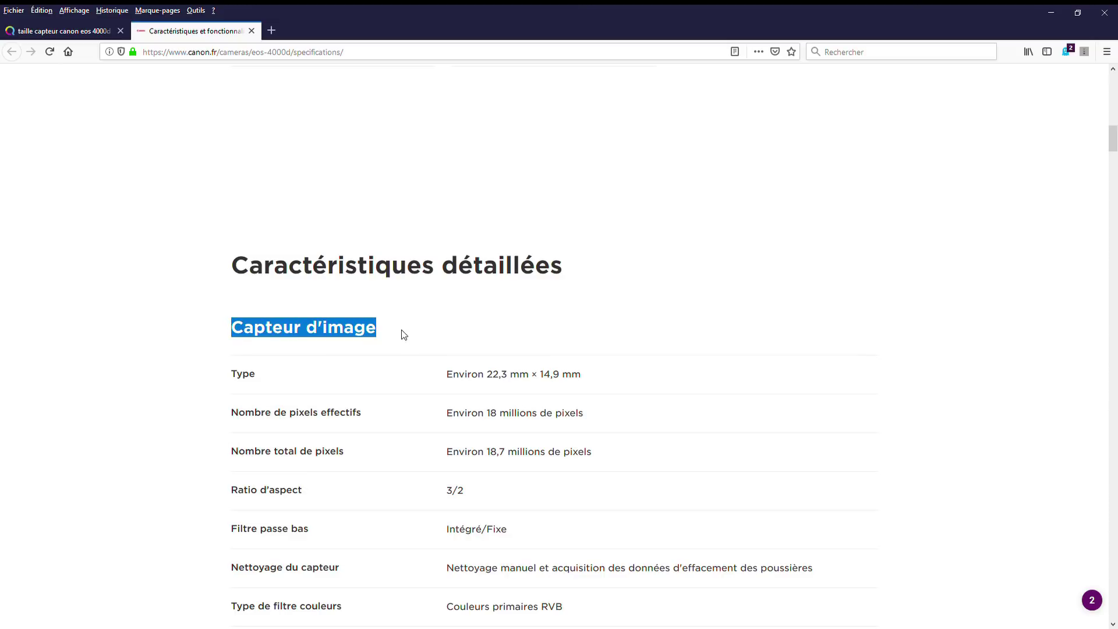
pyautogui.click(389, 375)
pyautogui.moveTo(532, 381); pyautogui.dragTo(492, 382)
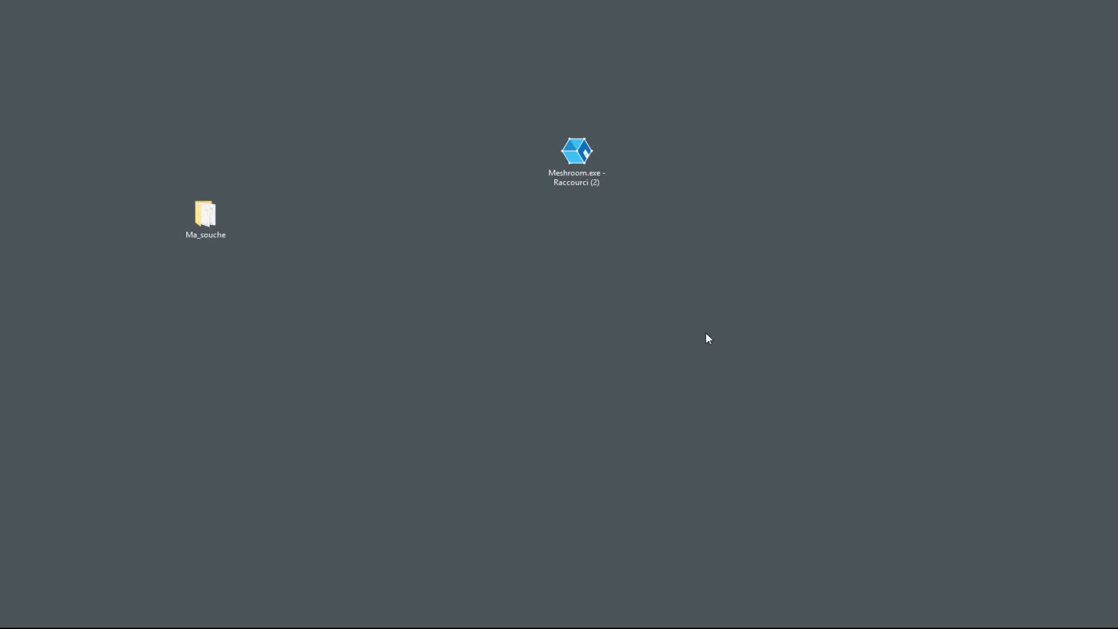
# Open the installation folder that the Meshroom desktop shortcut points to.
pyautogui.moveTo(564, 153); pyautogui.dragTo(563, 157, button='right')
pyautogui.rightClick(575, 149)
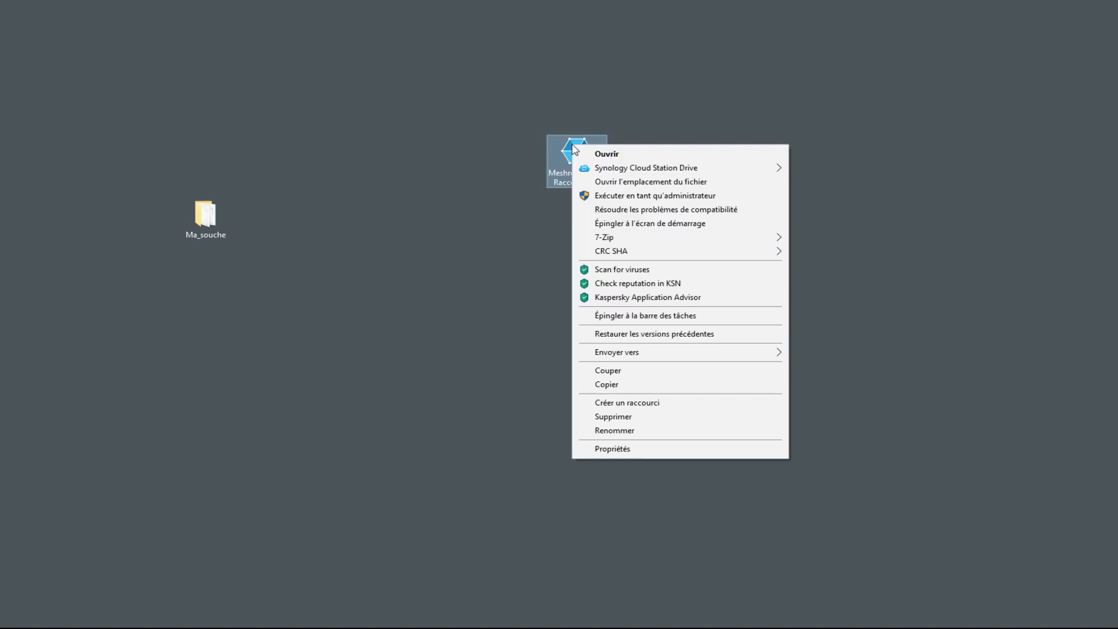
pyautogui.click(674, 186)
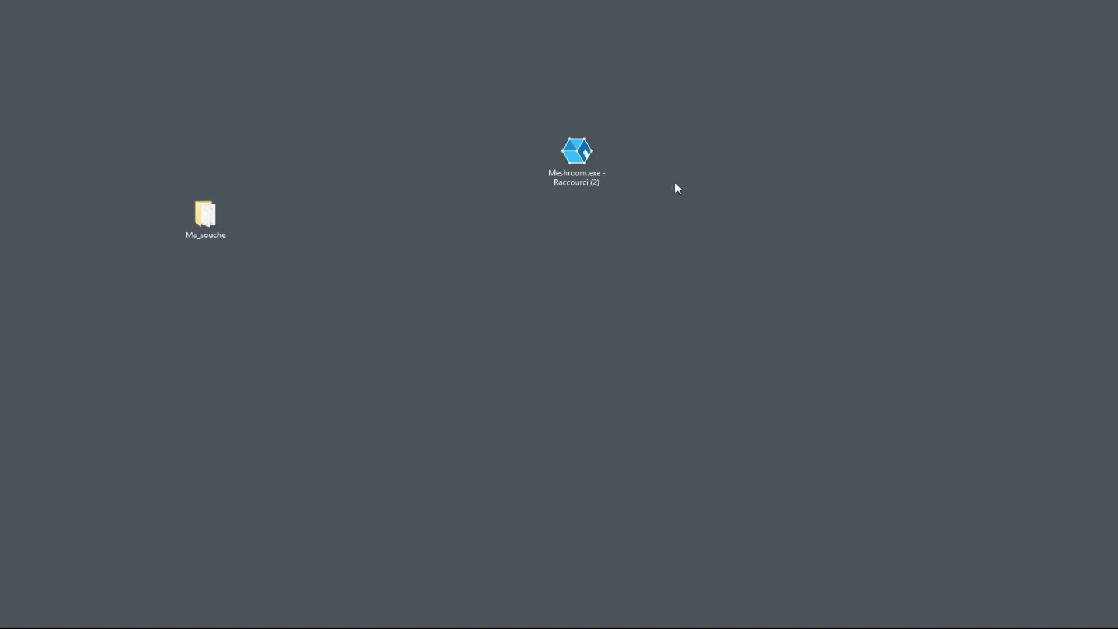
pyautogui.moveTo(600, 77); pyautogui.dragTo(690, 31)
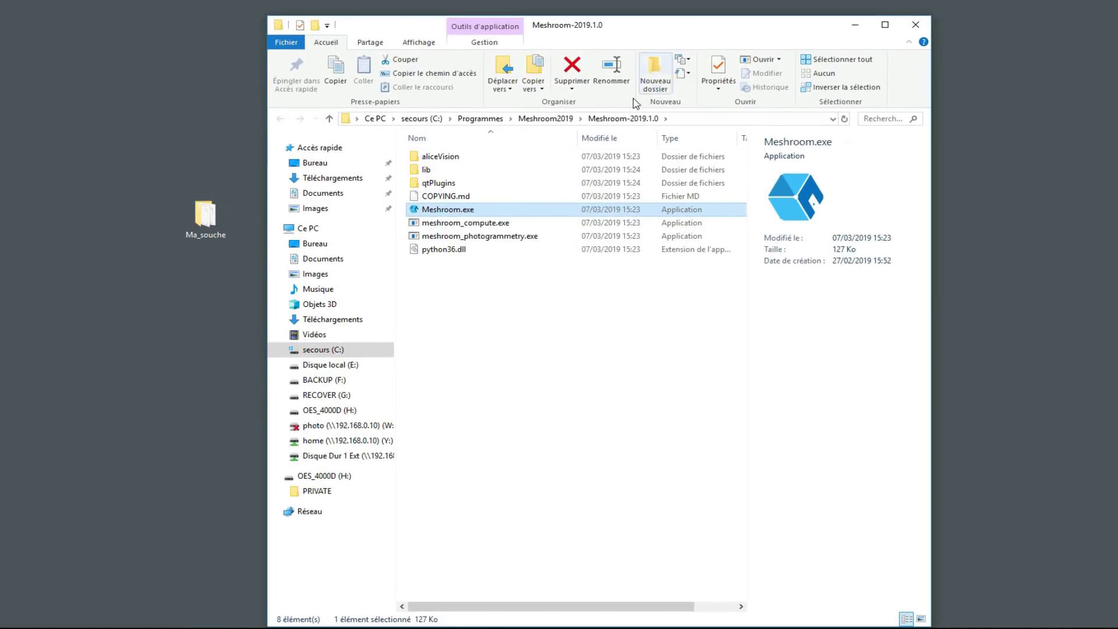
# Go to the aliceVision\share\aliceVision folder inside Meshroom-2019.1.0.
pyautogui.click(468, 157)
pyautogui.doubleClick(465, 159)
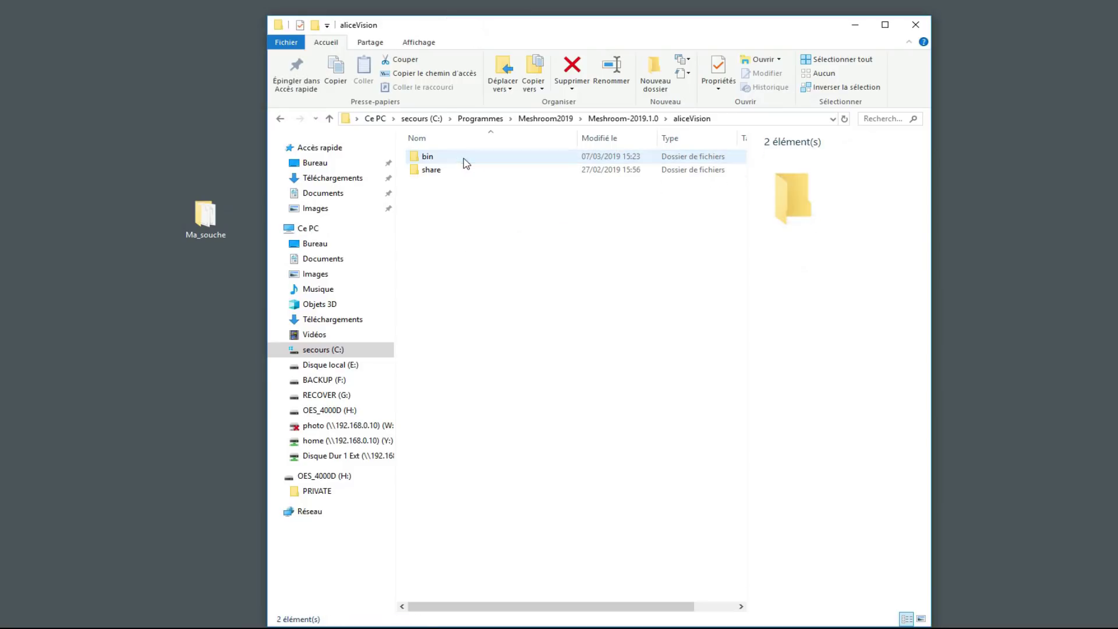
pyautogui.doubleClick(432, 172)
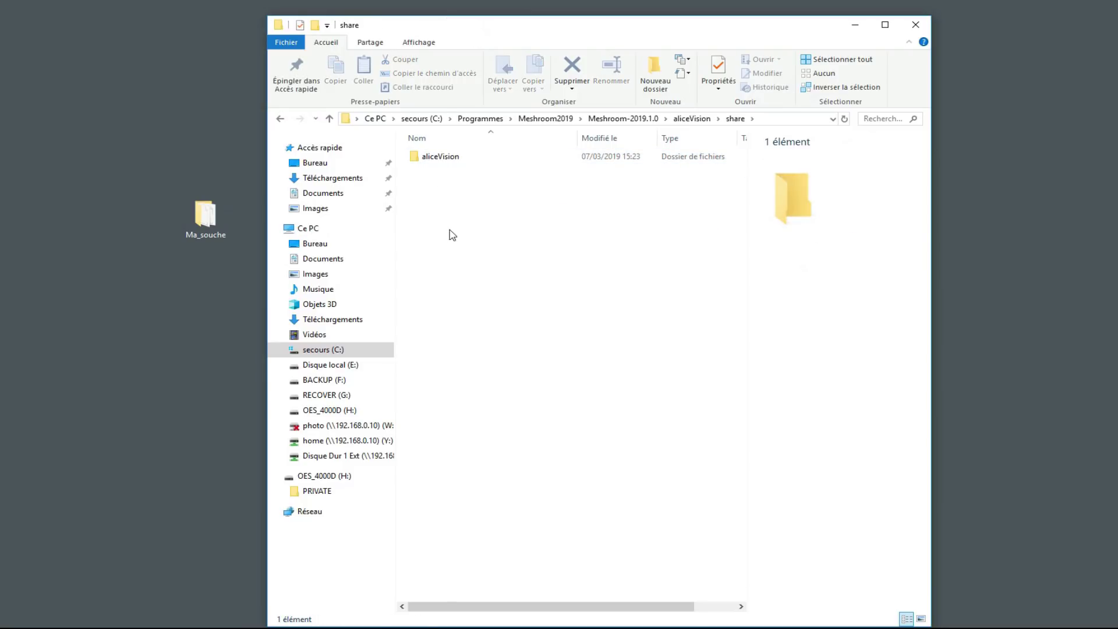
pyautogui.doubleClick(449, 160)
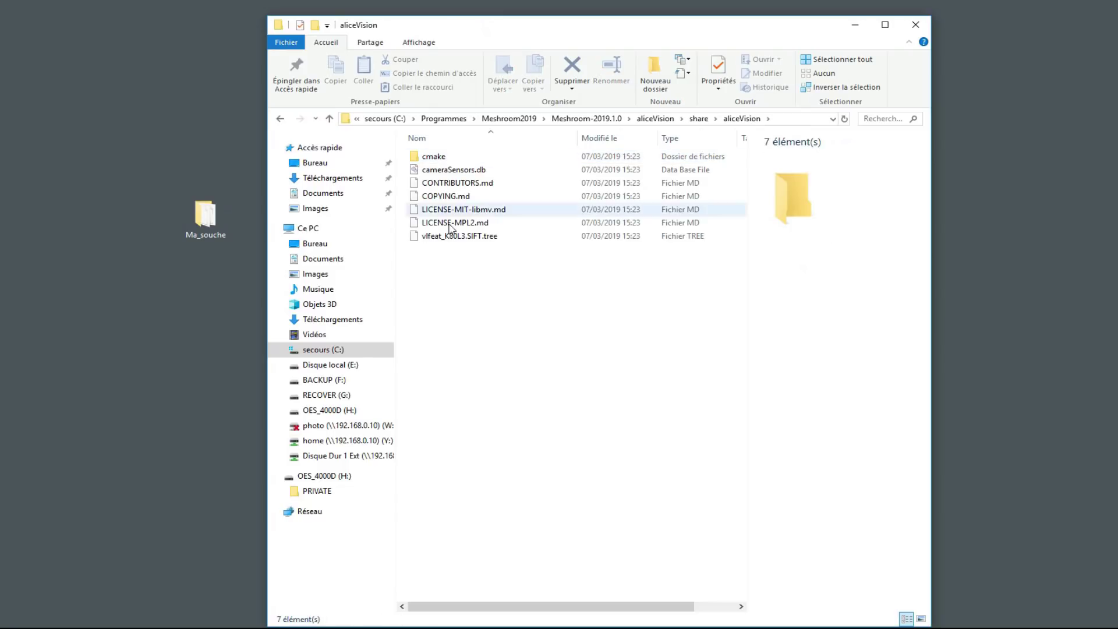
# Open the cameraSensors.db file with Bloc-notes.
pyautogui.click(451, 171)
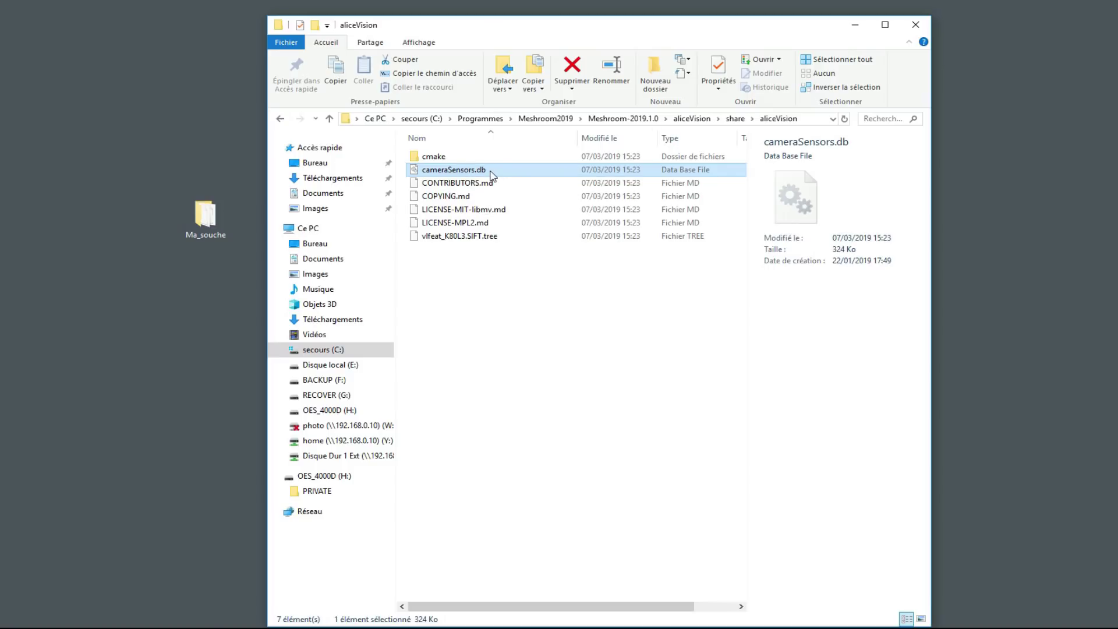
pyautogui.rightClick(491, 175)
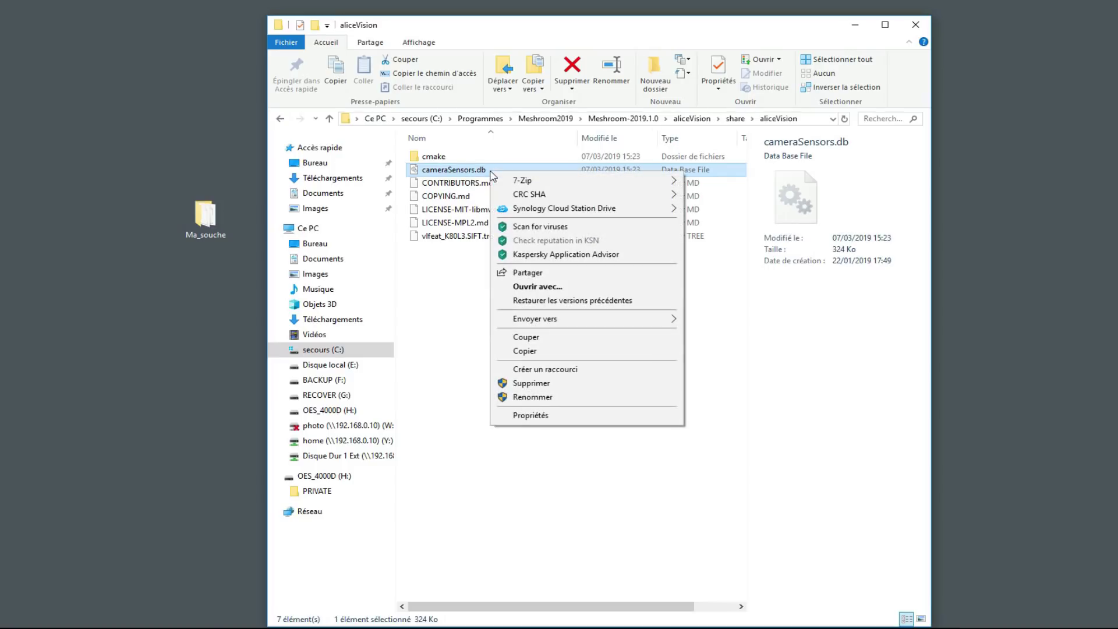
pyautogui.click(532, 288)
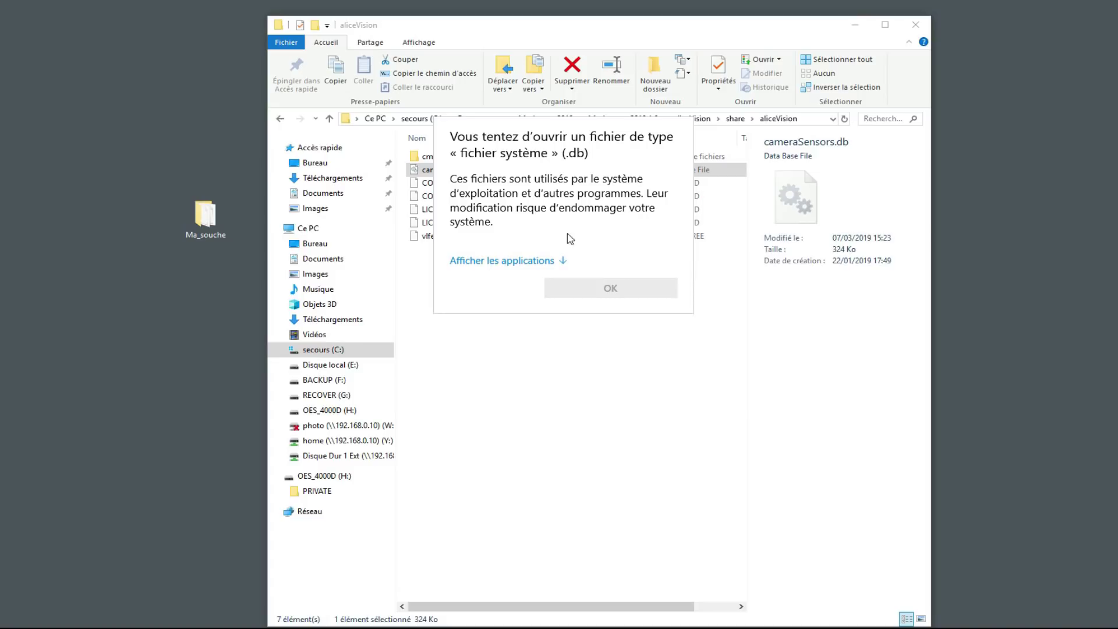
pyautogui.click(520, 261)
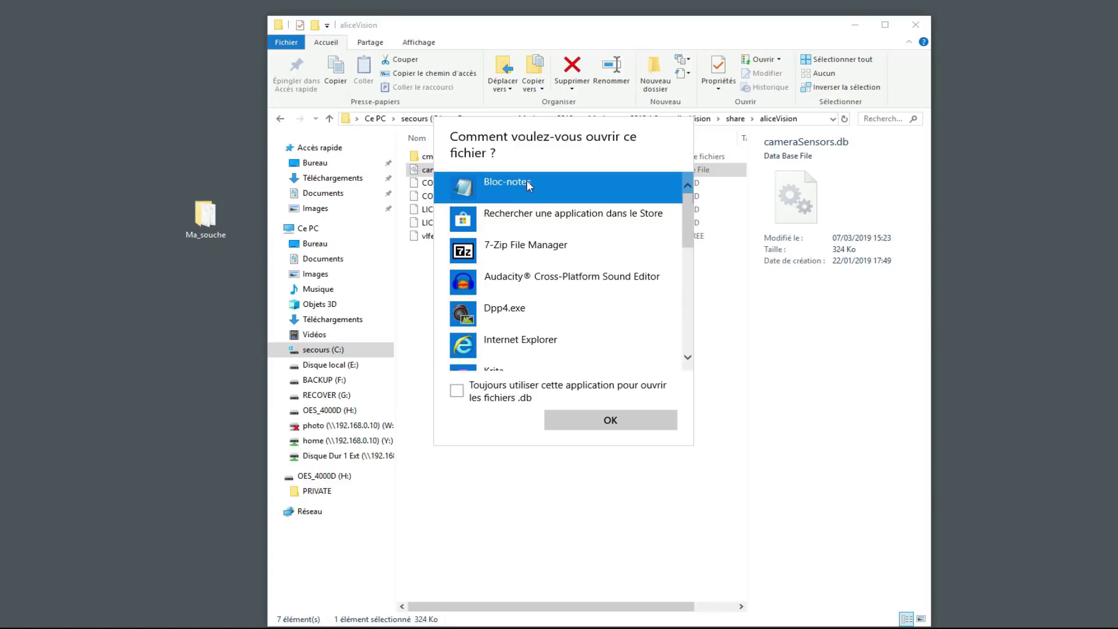
pyautogui.click(610, 420)
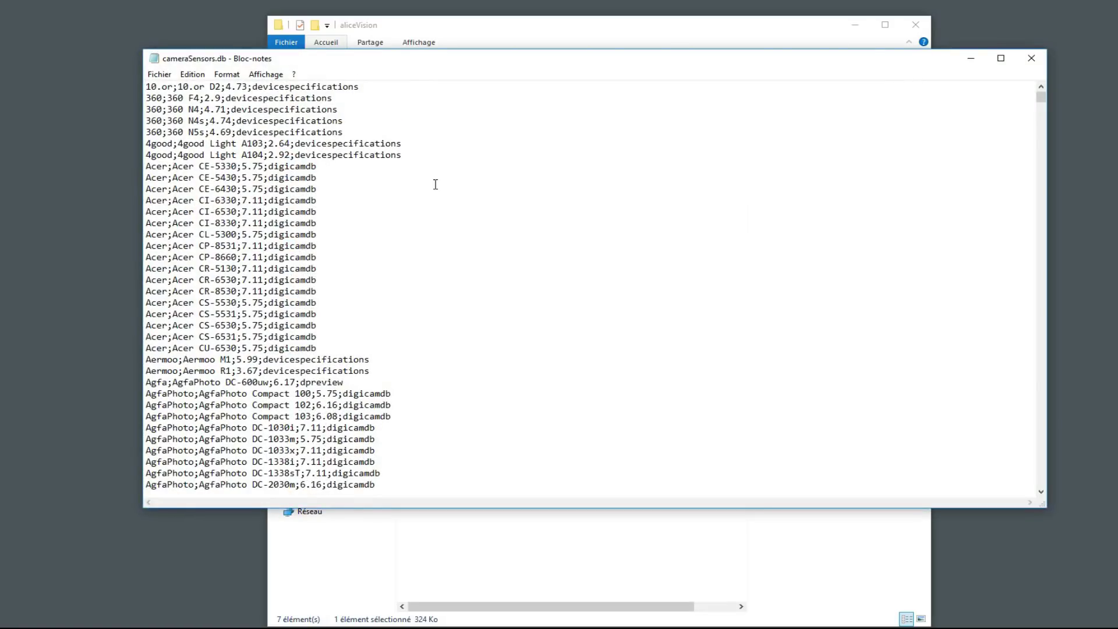
# Find the Canon EOS 4000D entry in the sensor database and check its sensor width.
pyautogui.scroll(-20, 429, 194)
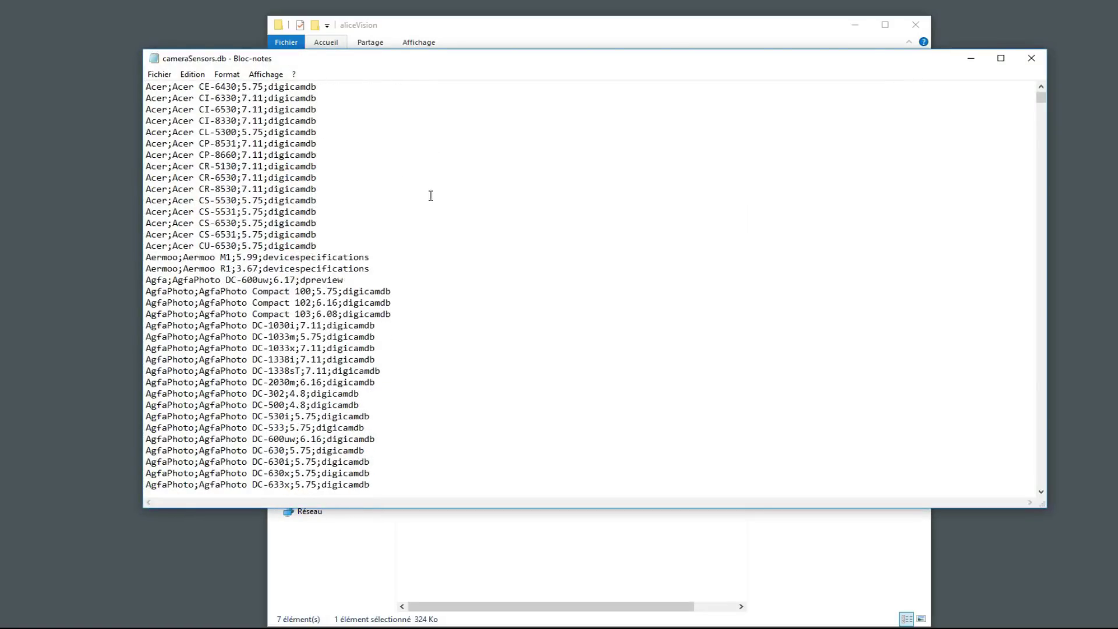
pyautogui.scroll(-6, 287, 339)
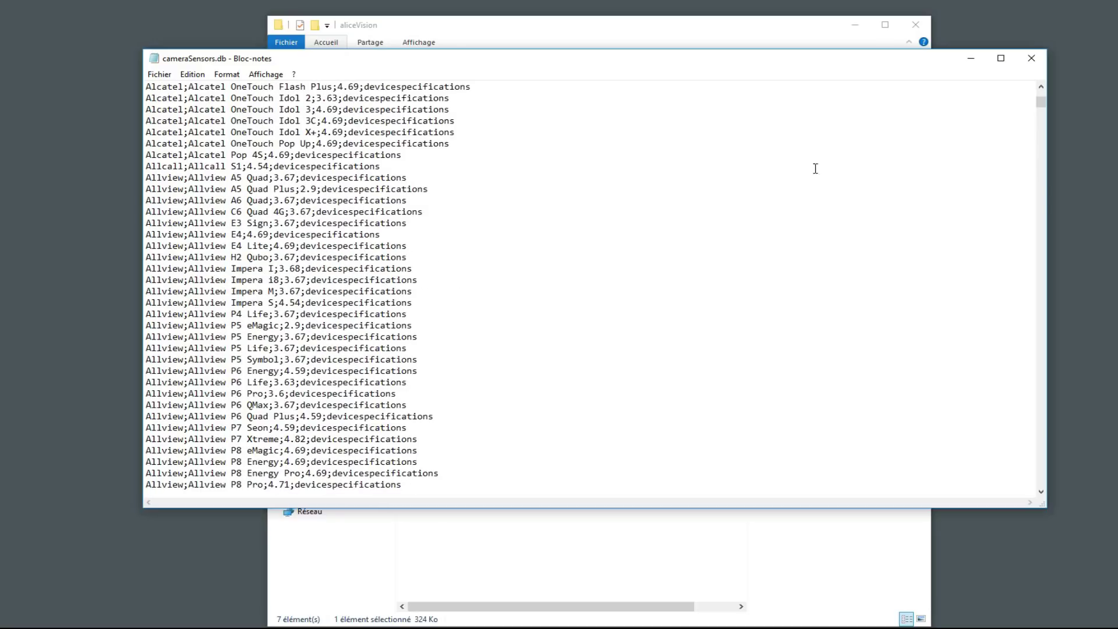
pyautogui.moveTo(1040, 104); pyautogui.dragTo(1040, 133)
pyautogui.scroll(5, 262, 213)
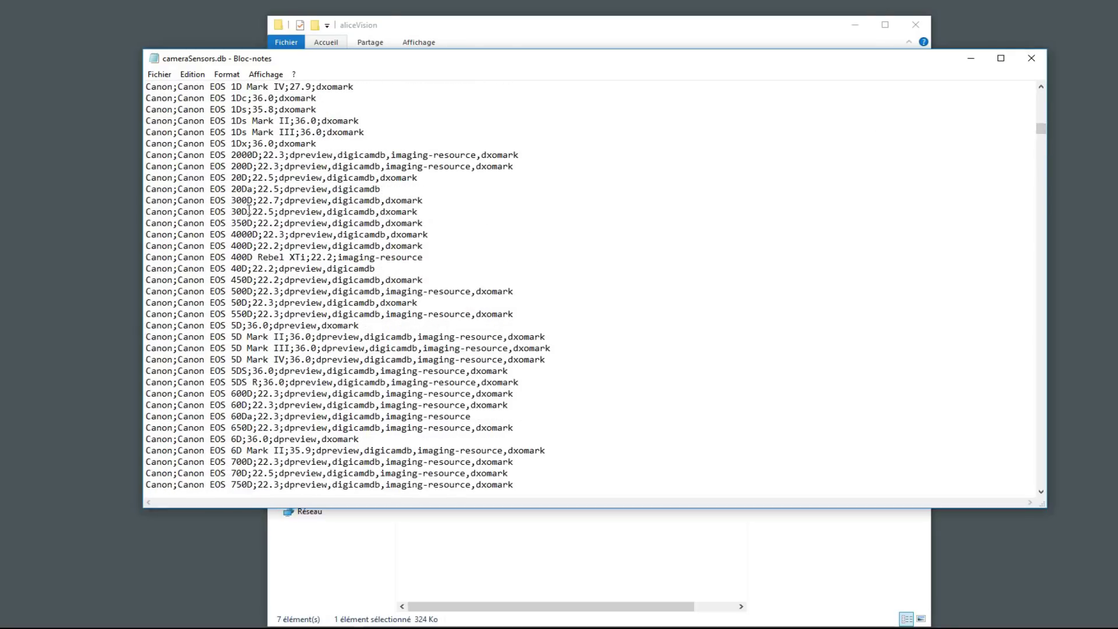
pyautogui.moveTo(438, 234); pyautogui.dragTo(146, 234)
pyautogui.click(278, 246)
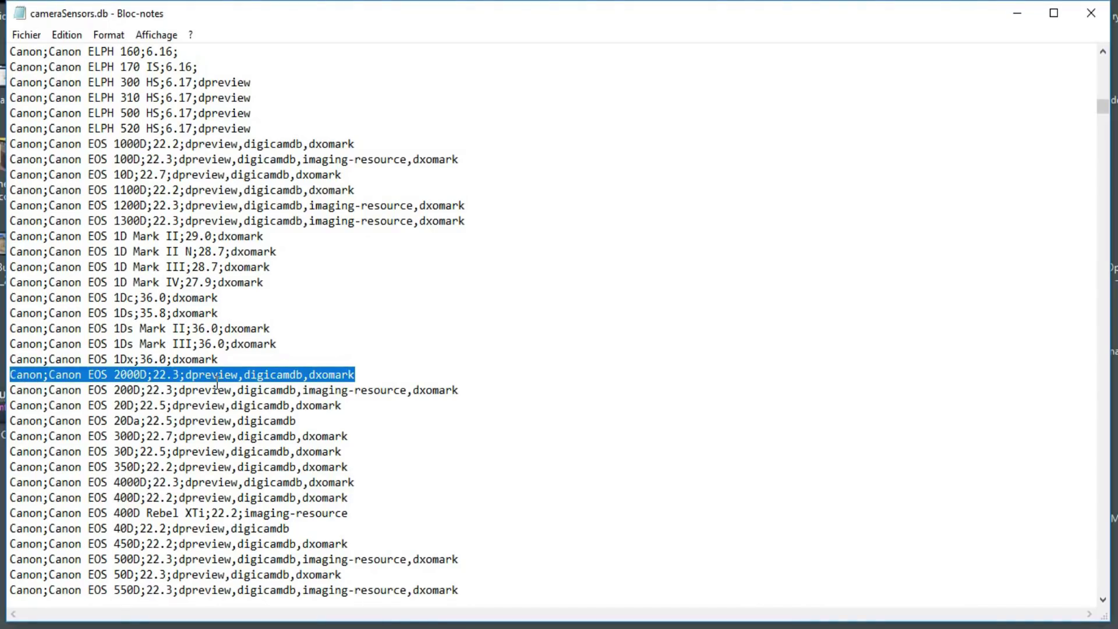
# Insert a copy of the Canon EOS 2000D line directly below the original in cameraSensors.db.
pyautogui.click(377, 374)
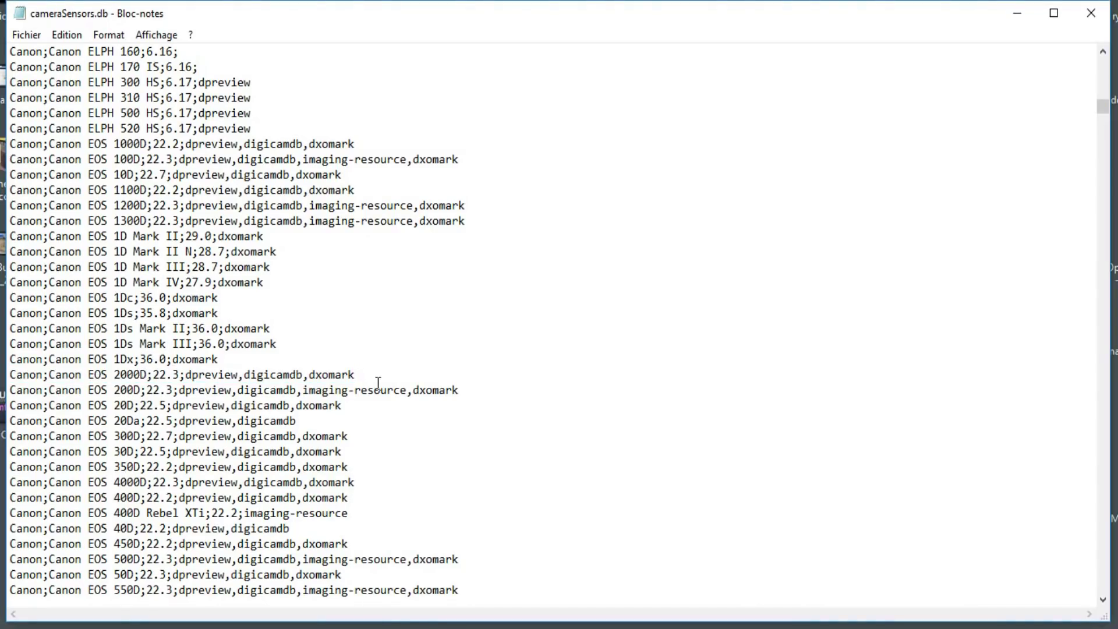
pyautogui.press('Return')
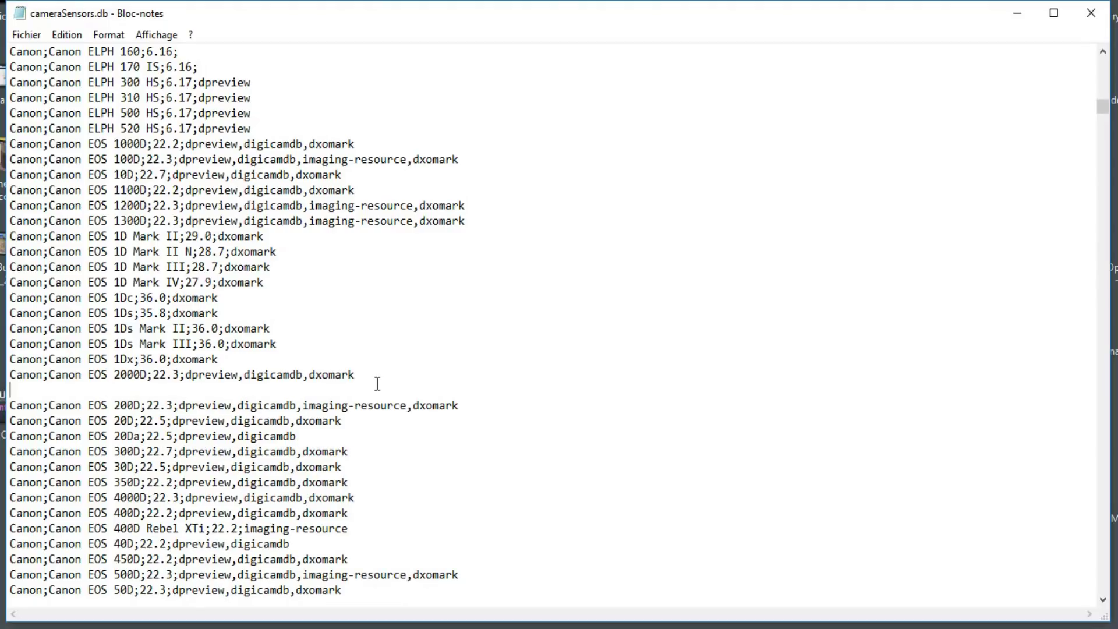
pyautogui.write('Canon;Canon EOS 2000D;22.3;dpreview,digicamdb,dxomark')
# Change the duplicated line's camera model to EOS 4000D and its sensor width to 22.2.
pyautogui.moveTo(138, 394); pyautogui.dragTo(114, 394)
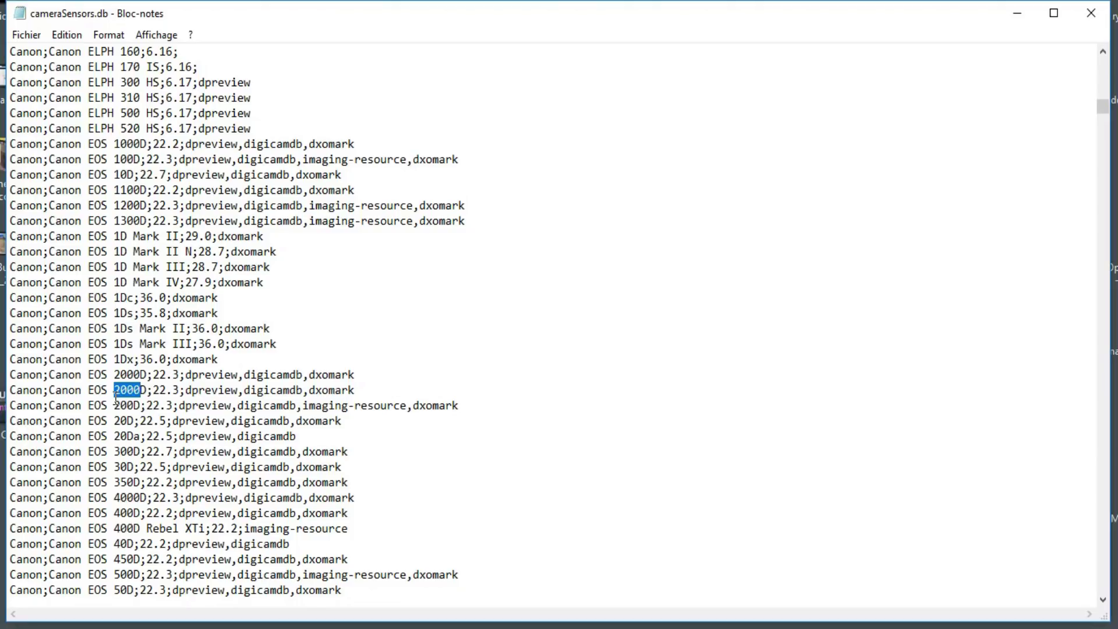
pyautogui.write('4000')
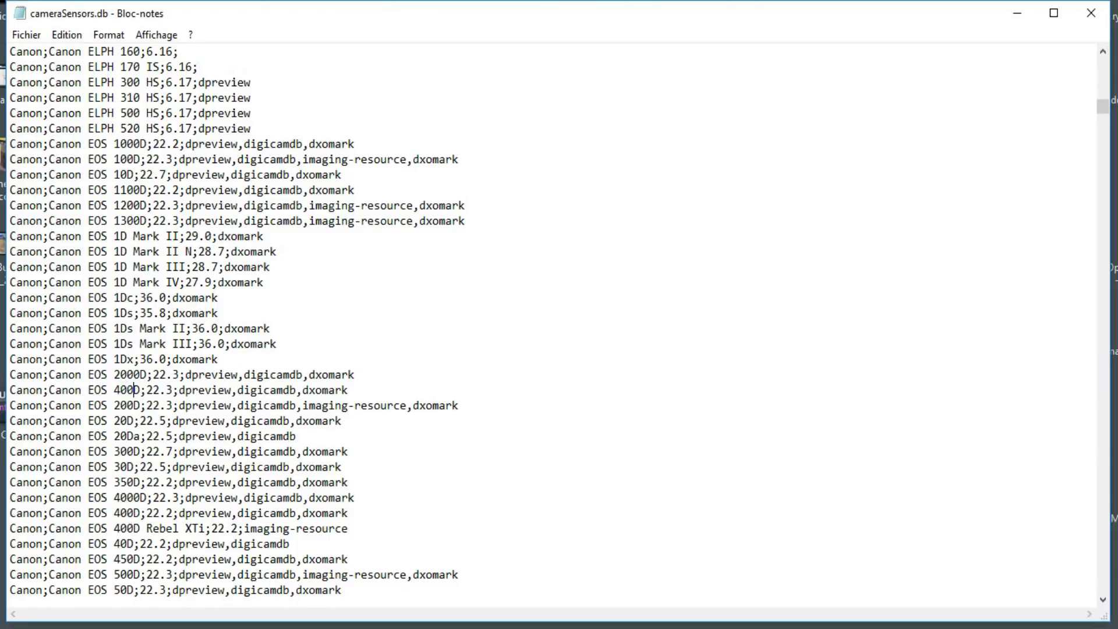
pyautogui.moveTo(179, 389); pyautogui.dragTo(155, 388)
pyautogui.write('22.2')
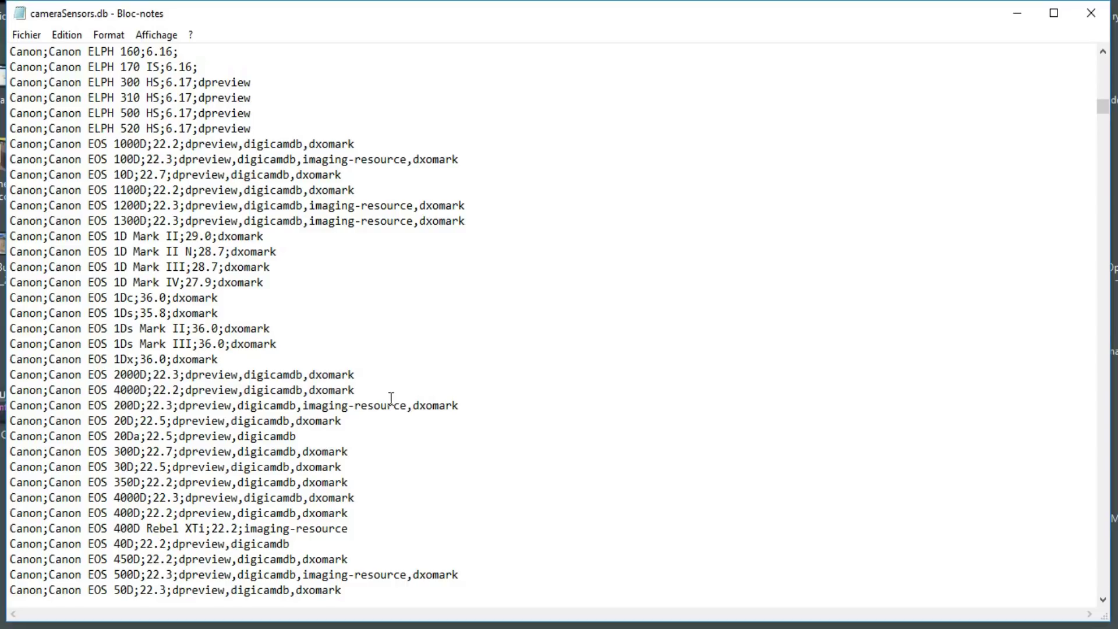
pyautogui.moveTo(172, 389); pyautogui.dragTo(180, 389)
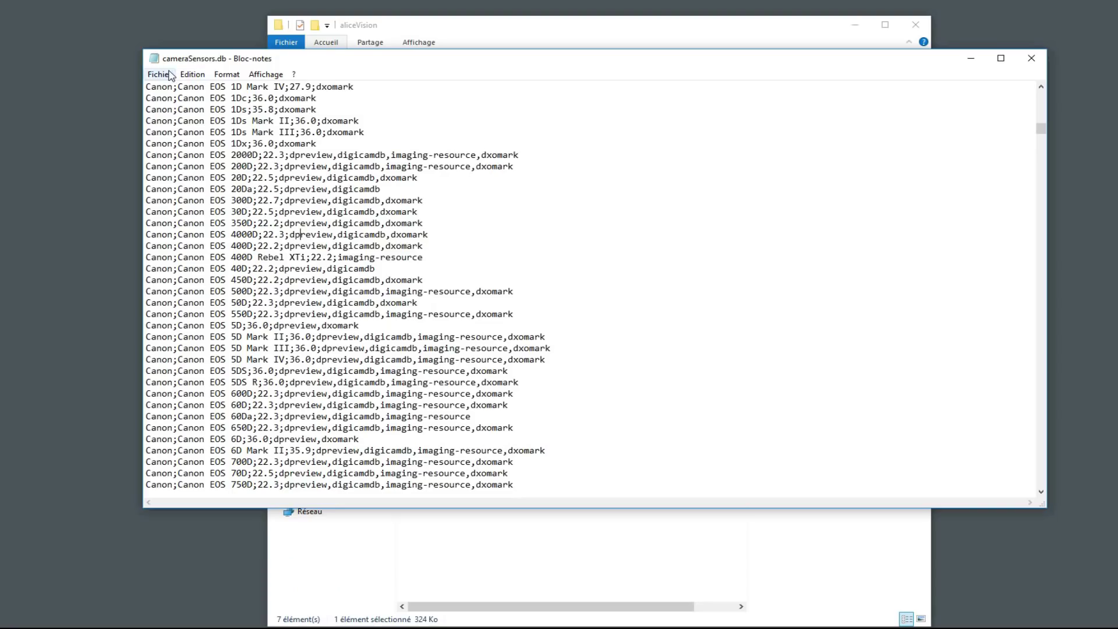
# Try to save the edited cameraSensors.db over the original file in Meshroom's share\aliceVision folder.
pyautogui.click(26, 34)
pyautogui.click(183, 118)
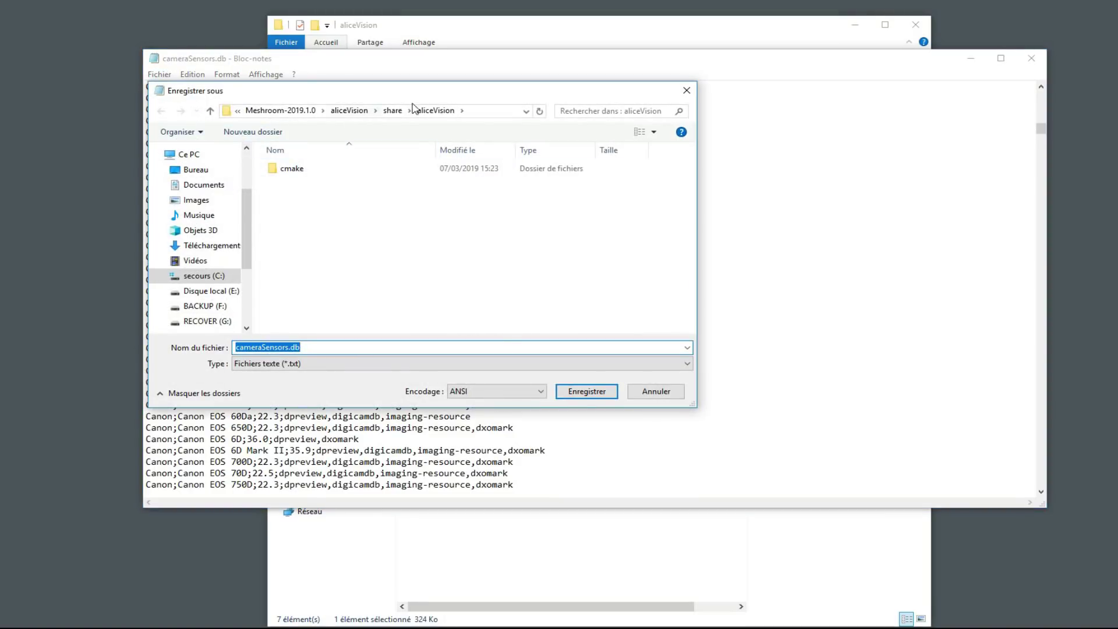
pyautogui.click(586, 391)
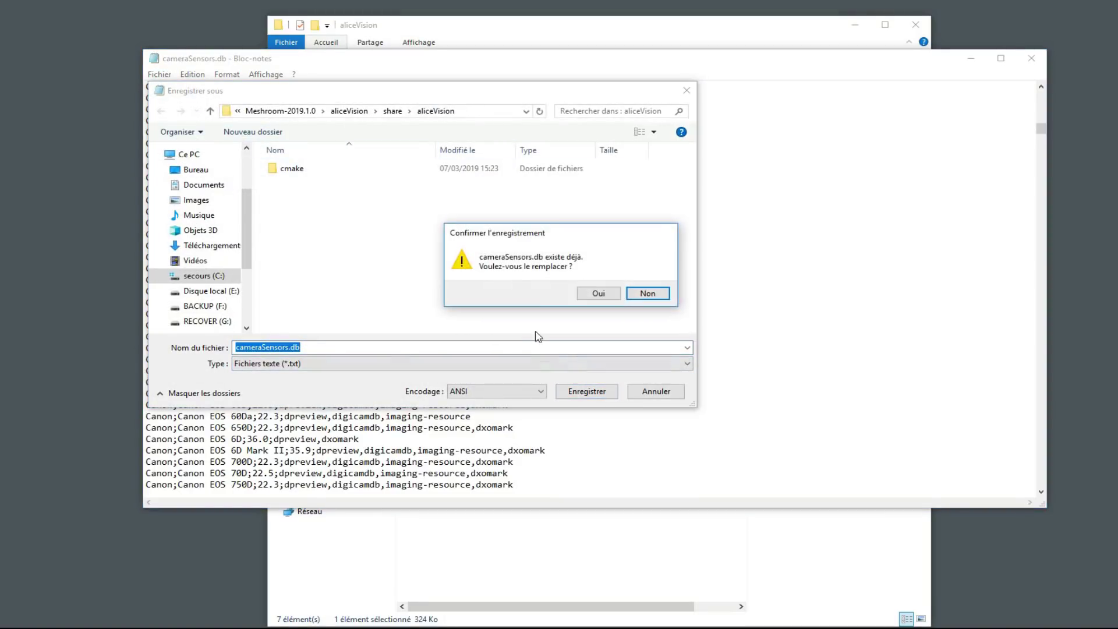
pyautogui.click(591, 296)
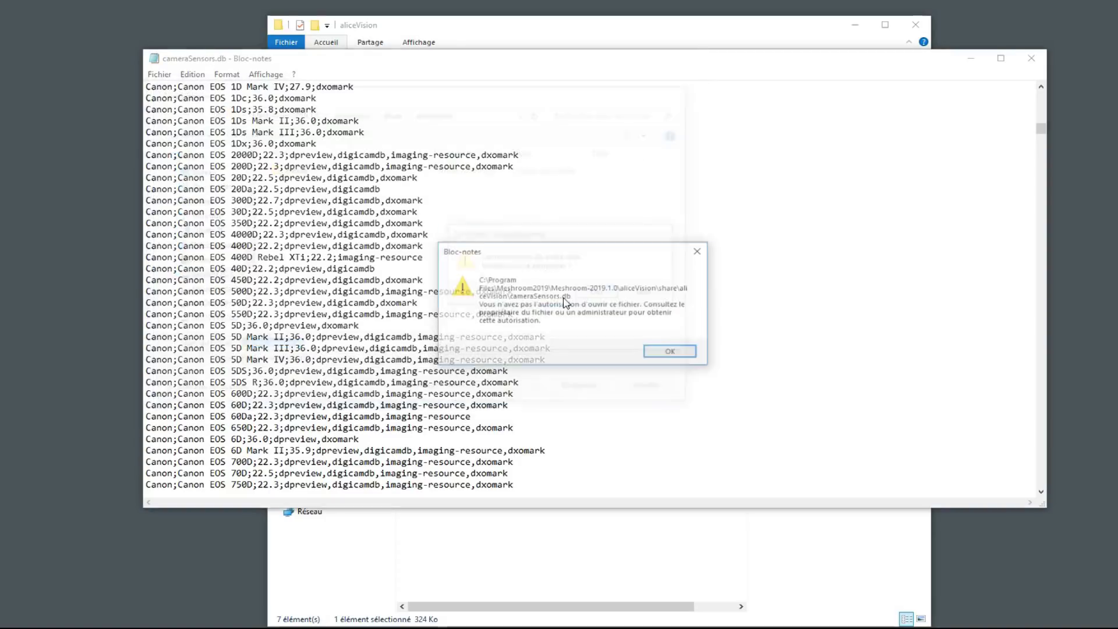
pyautogui.click(670, 352)
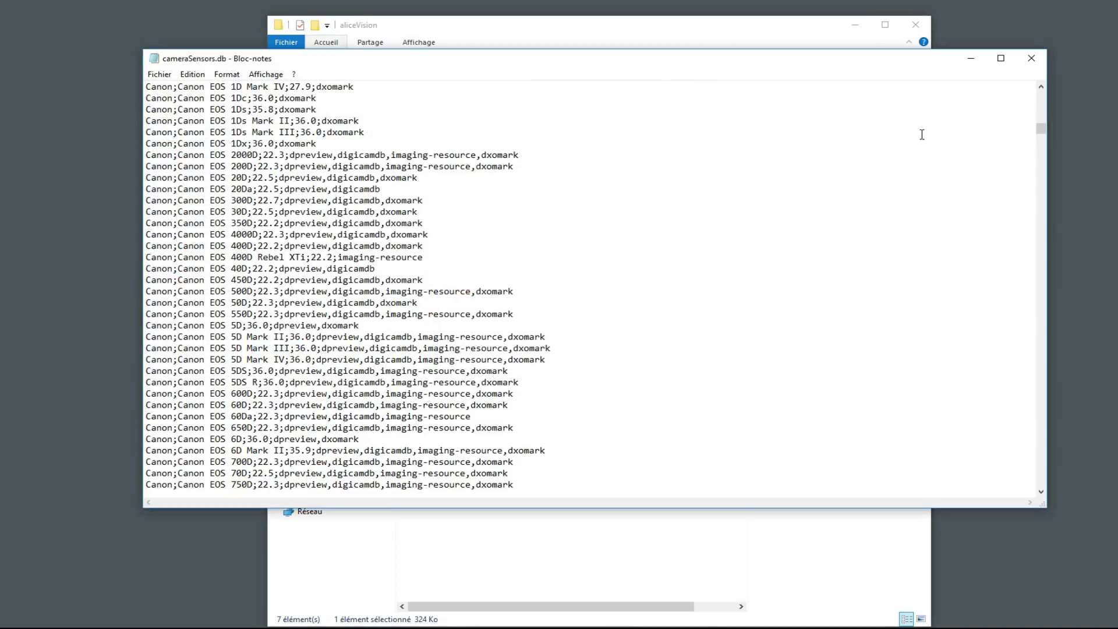
# Save the edited cameraSensors.db to the desktop (Bureau) and put the text editor window away.
pyautogui.click(1032, 58)
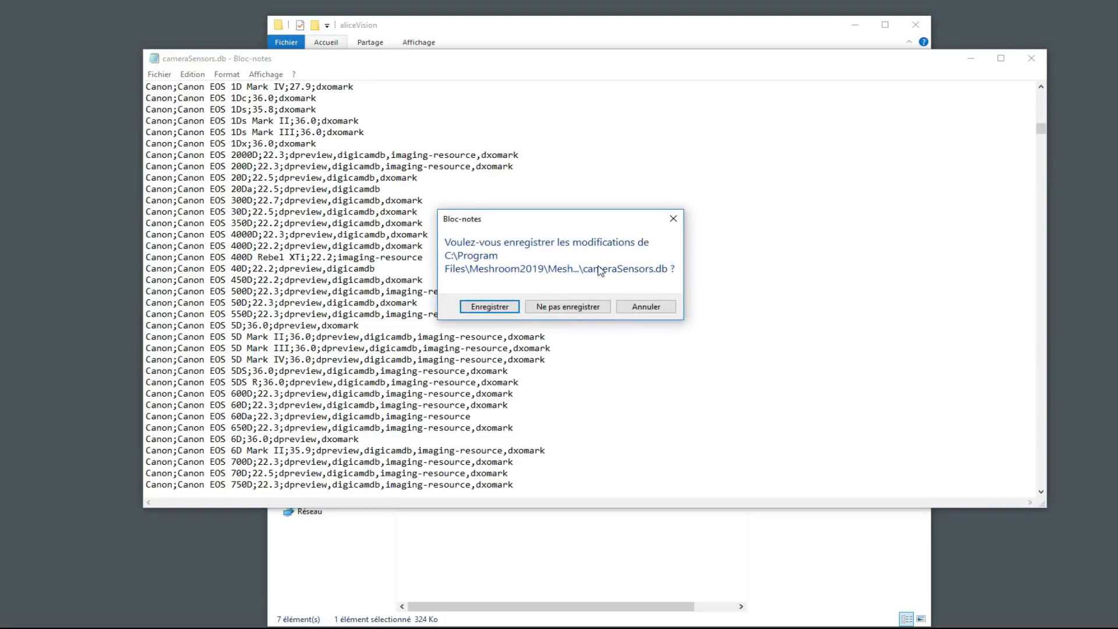
pyautogui.click(504, 309)
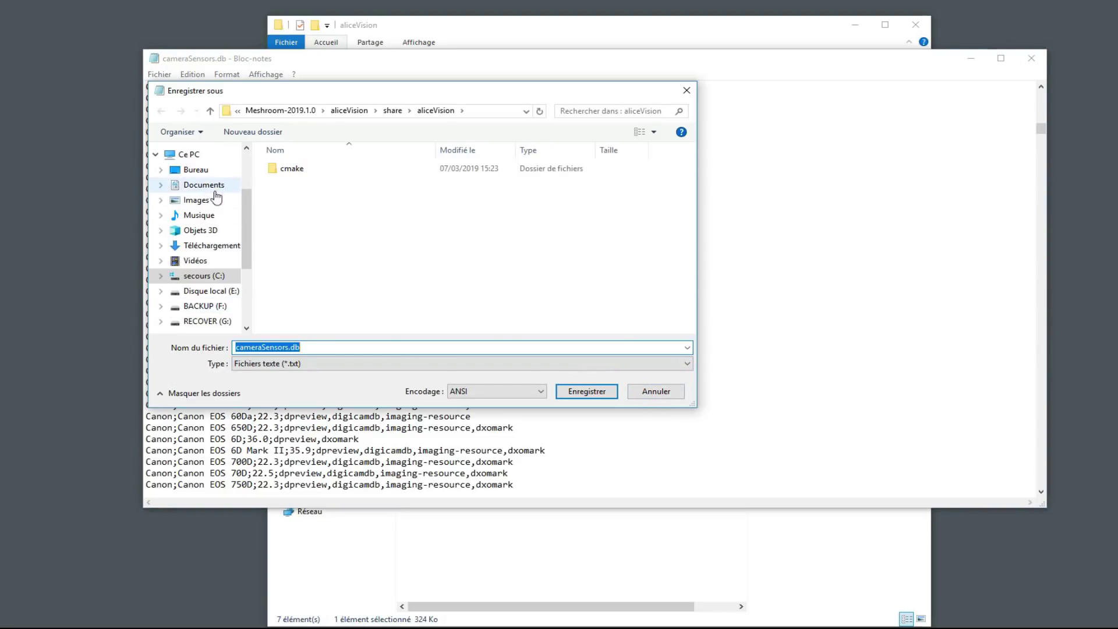
pyautogui.click(207, 173)
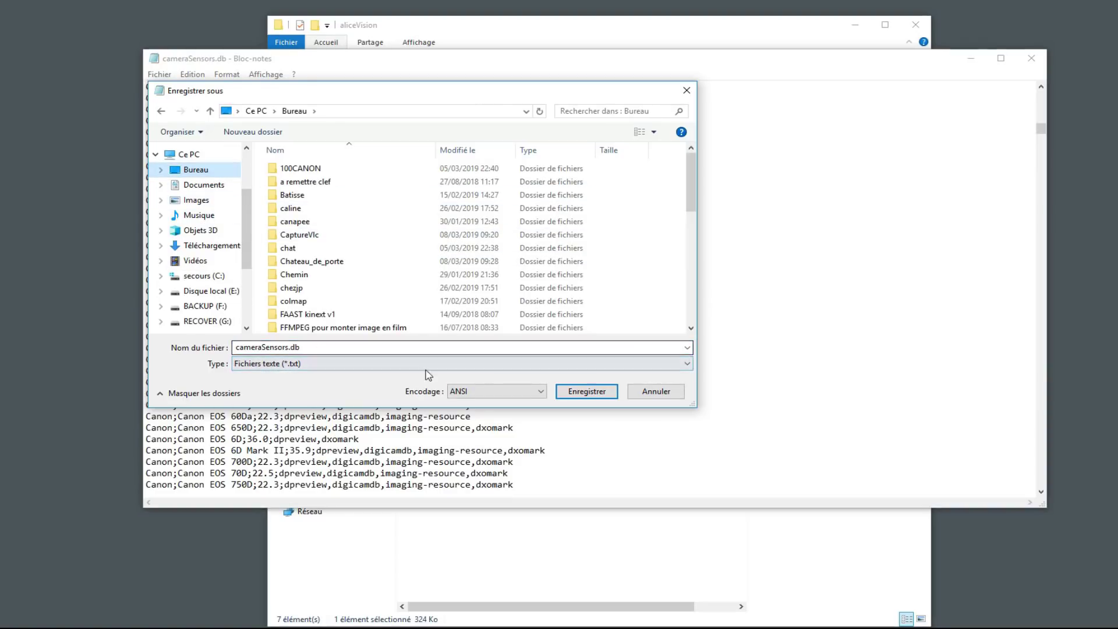
pyautogui.click(603, 391)
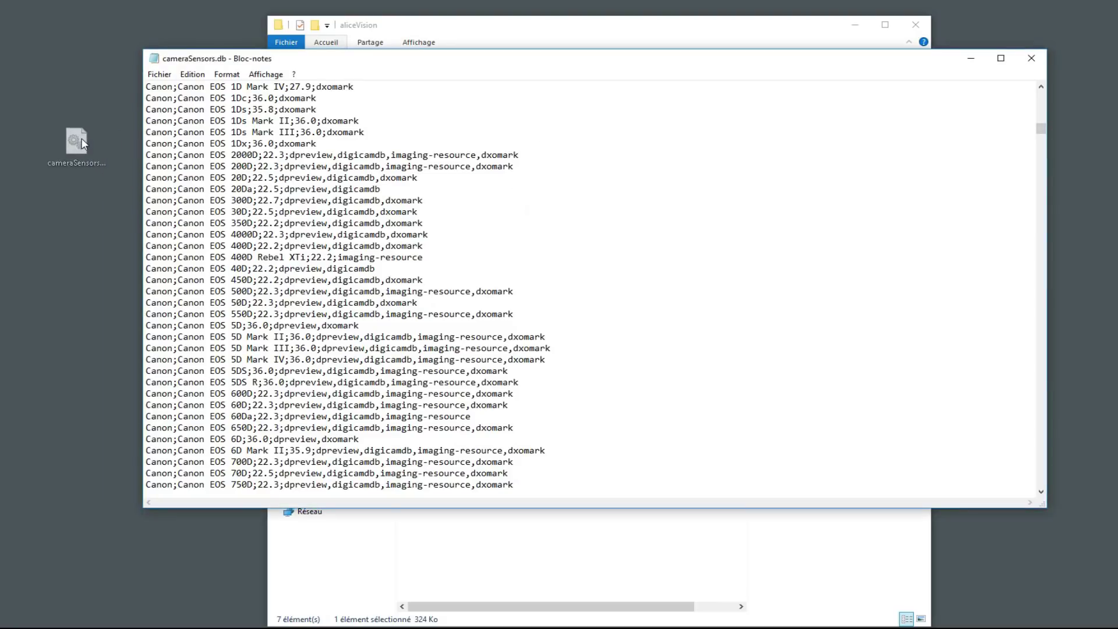
pyautogui.click(976, 62)
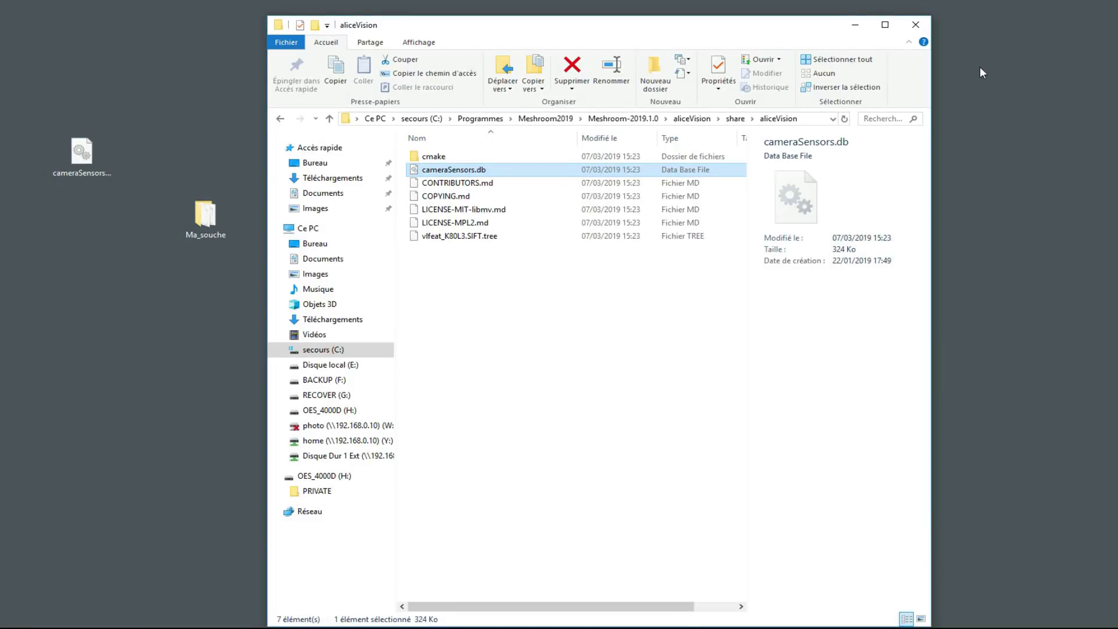
# Move the edited cameraSensors.db from the desktop into Meshroom's share\aliceVision folder, replacing the original file.
pyautogui.hotkey('alt', 'Tab')
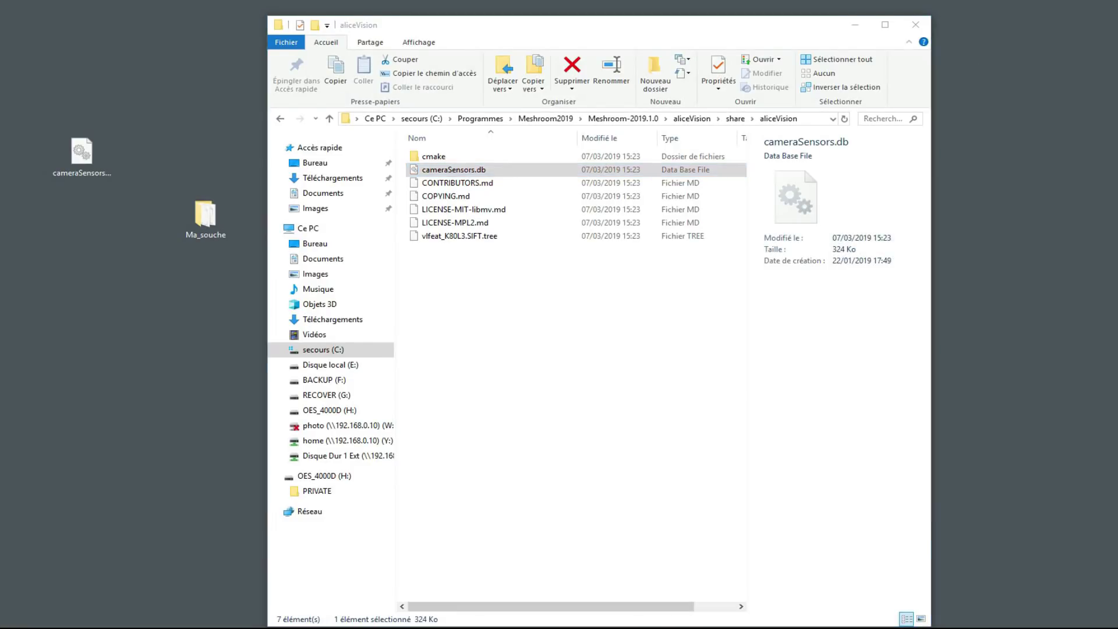
pyautogui.click(1028, 59)
pyautogui.moveTo(112, 171); pyautogui.dragTo(527, 284)
pyautogui.click(531, 217)
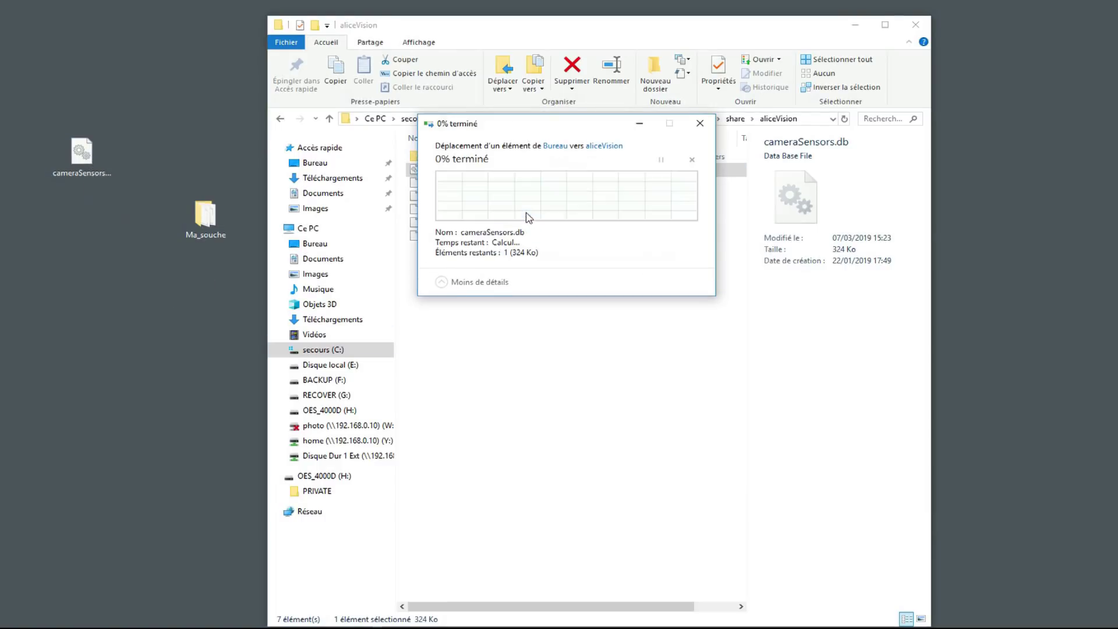
pyautogui.click(534, 220)
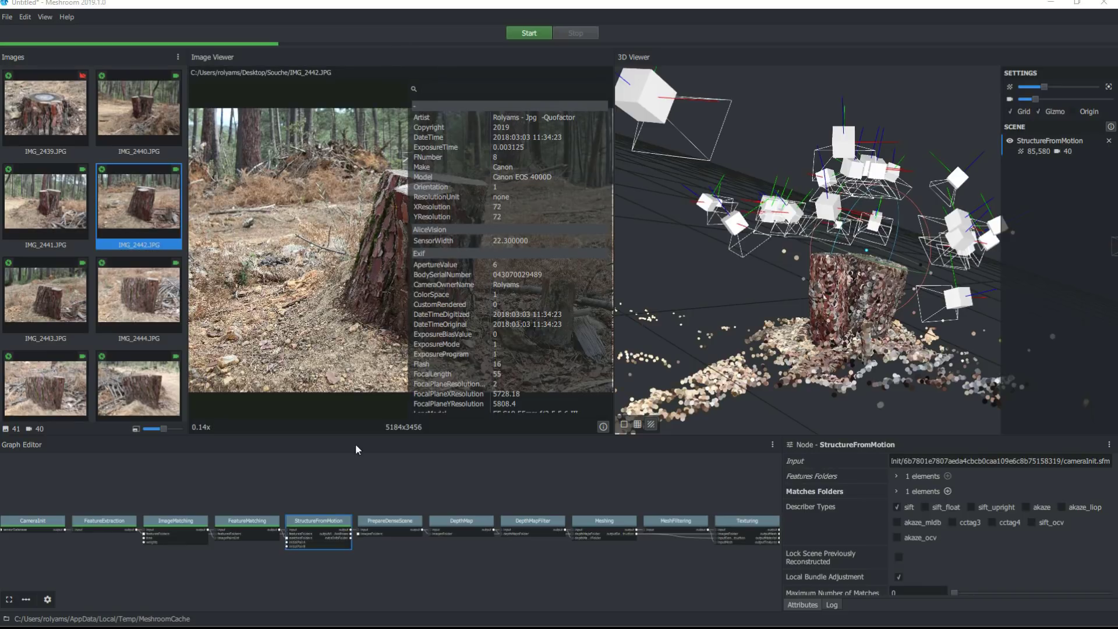
# Back in Meshroom, examine the stump's StructureFromMotion point cloud and the reconstructed camera positions from several angles.
pyautogui.moveTo(735, 300); pyautogui.dragTo(815, 316)
pyautogui.scroll(5, 736, 351)
pyautogui.scroll(10, 815, 310)
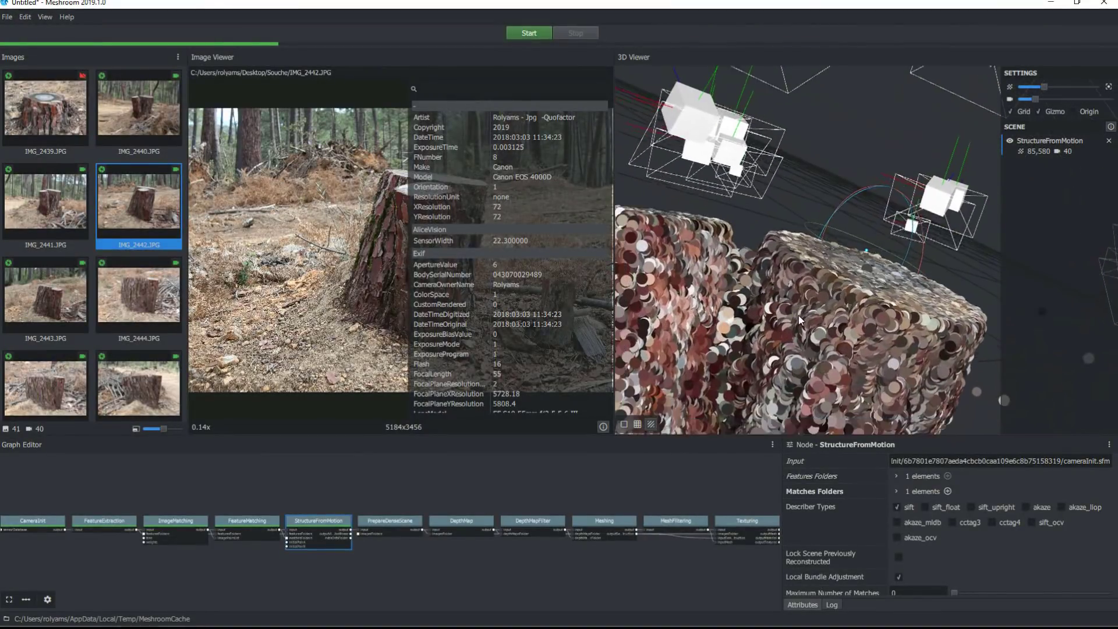
pyautogui.scroll(-5, 784, 299)
pyautogui.moveTo(747, 279); pyautogui.dragTo(935, 320)
pyautogui.moveTo(754, 336); pyautogui.dragTo(393, 231)
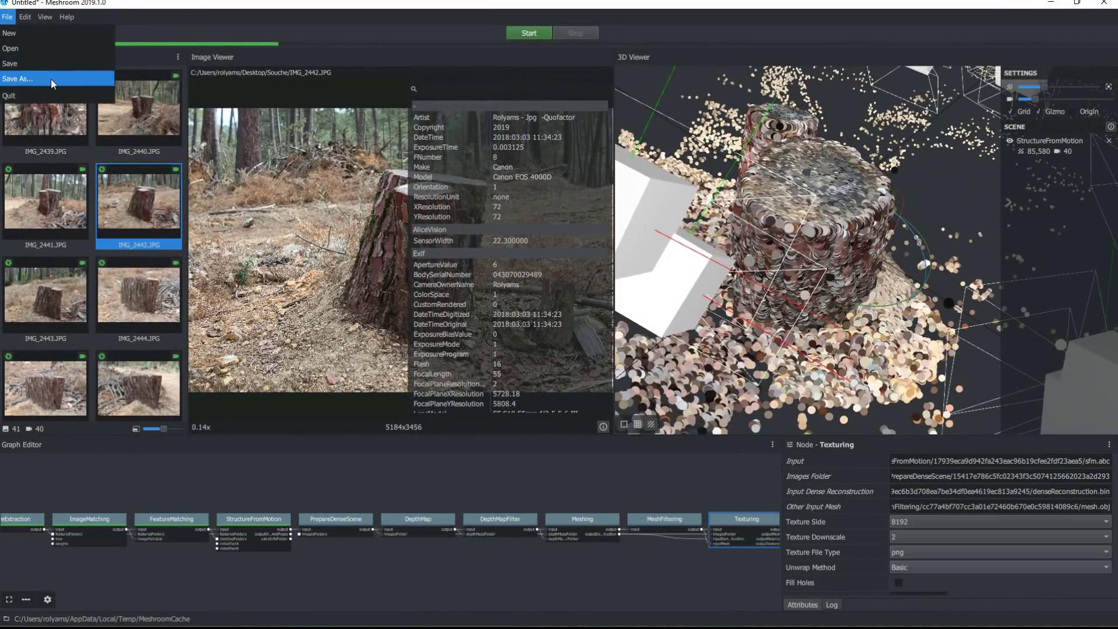
# Save the project as soucheavecphotographies in the desktop's Souche folder and start the reconstruction.
pyautogui.click(18, 77)
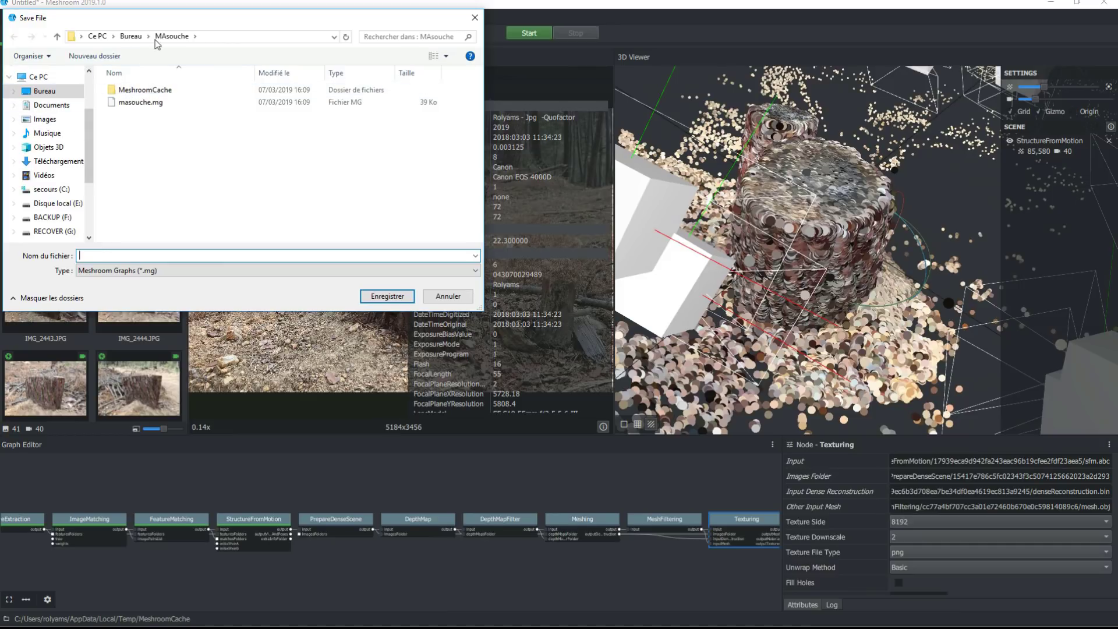
pyautogui.click(131, 36)
pyautogui.scroll(-4, 162, 221)
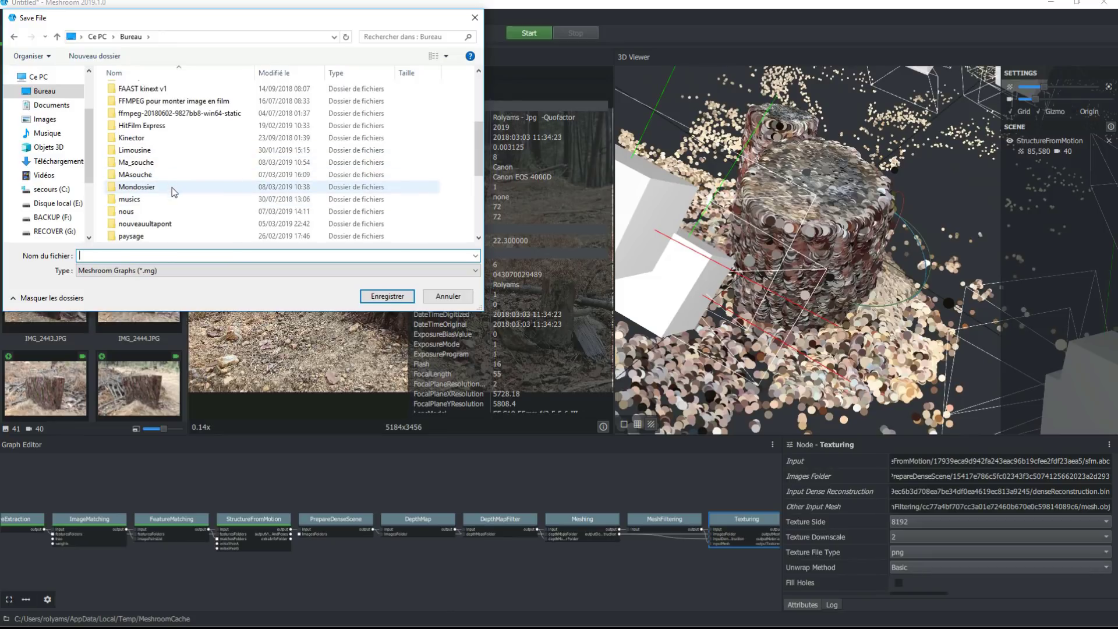
pyautogui.scroll(-3, 169, 181)
pyautogui.click(154, 201)
pyautogui.doubleClick(153, 201)
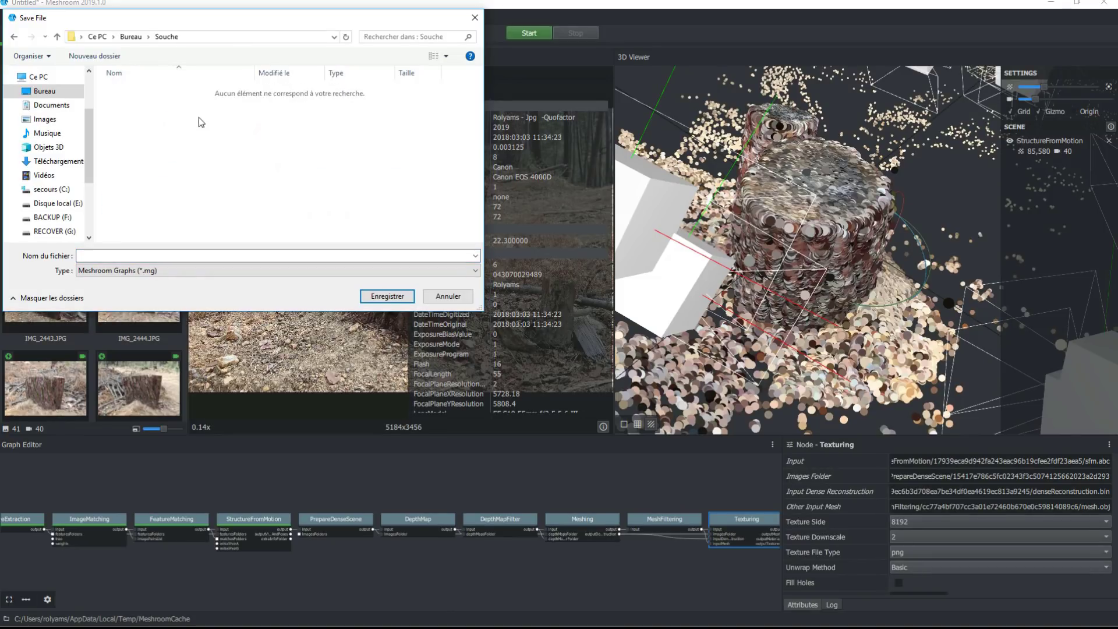
pyautogui.click(166, 256)
pyautogui.write('sou')
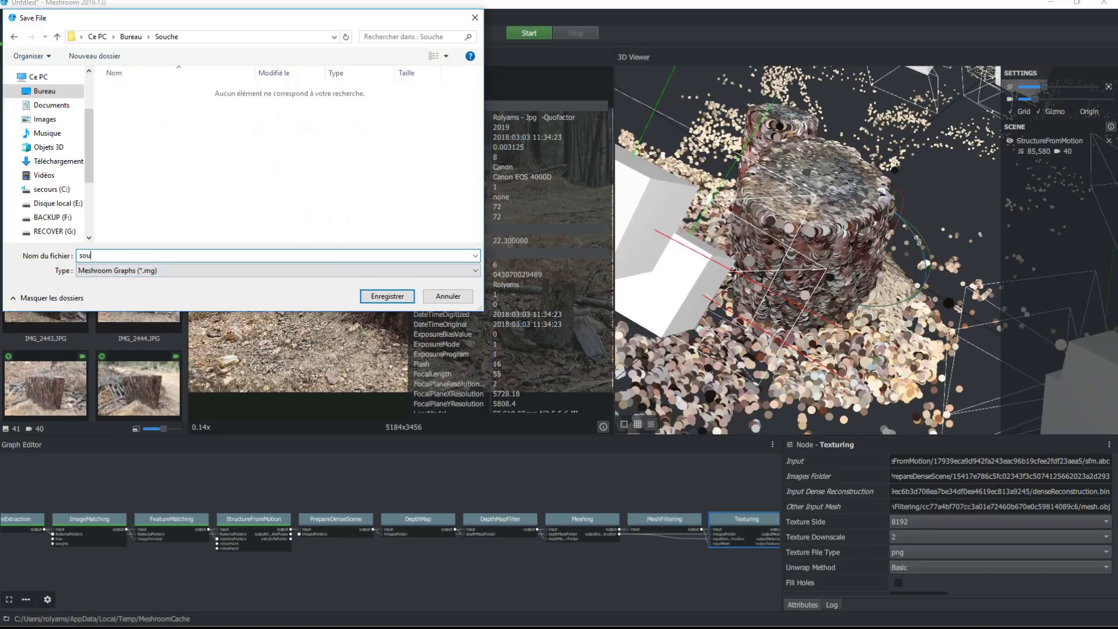
pyautogui.write('cheavecphotographies')
pyautogui.press('Return')
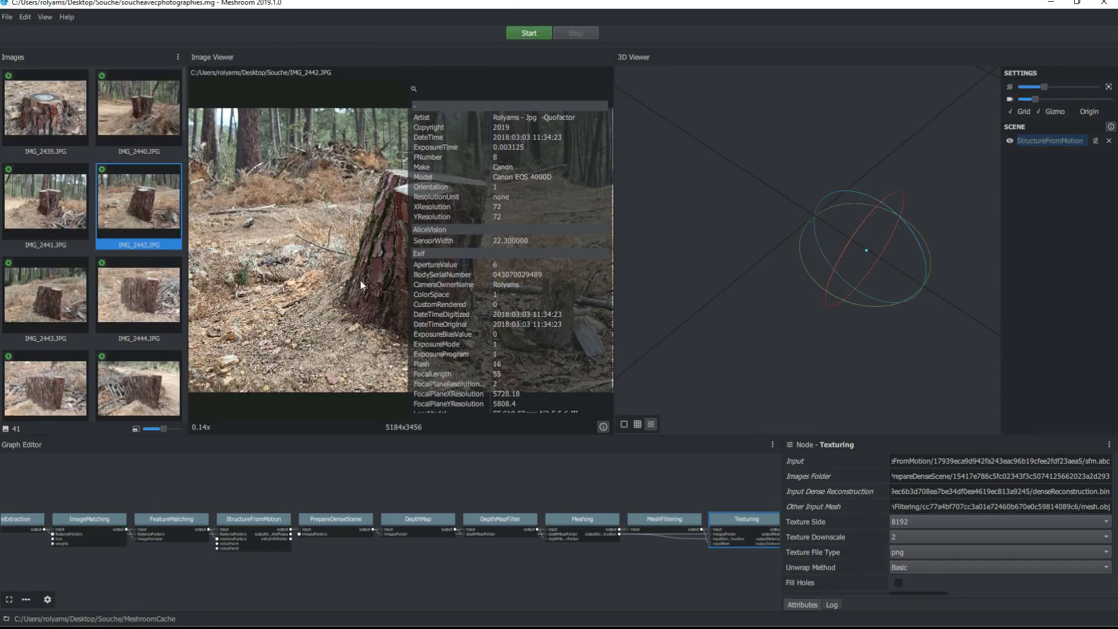
pyautogui.click(516, 36)
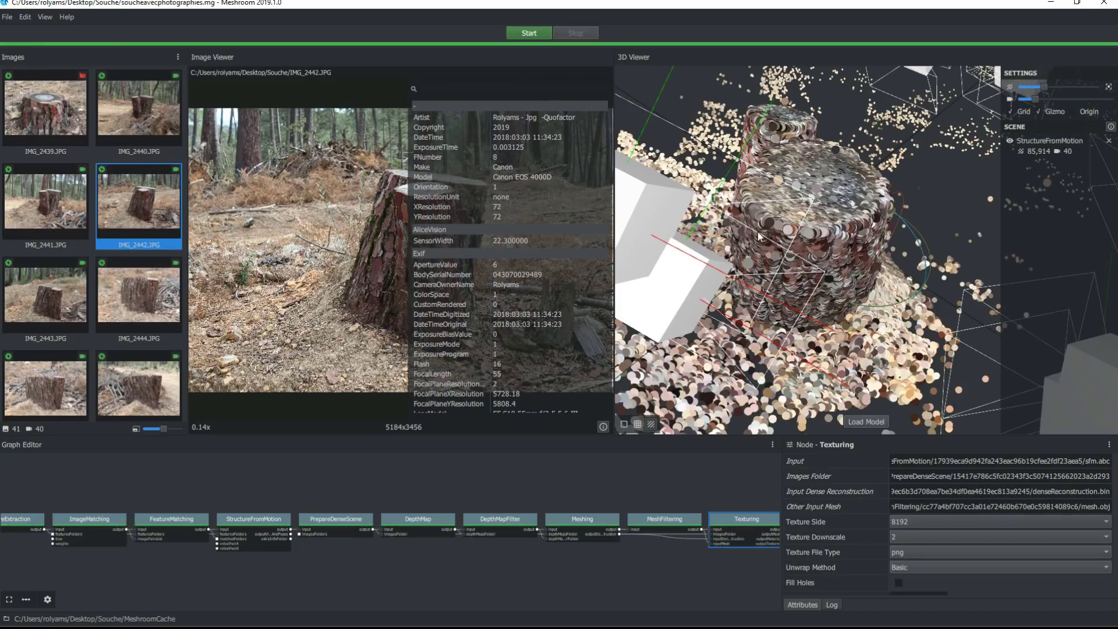
# Hide the StructureFromMotion point cloud, then load the Texturing model in the 3D viewer and inspect the stump.
pyautogui.moveTo(757, 232); pyautogui.dragTo(856, 250)
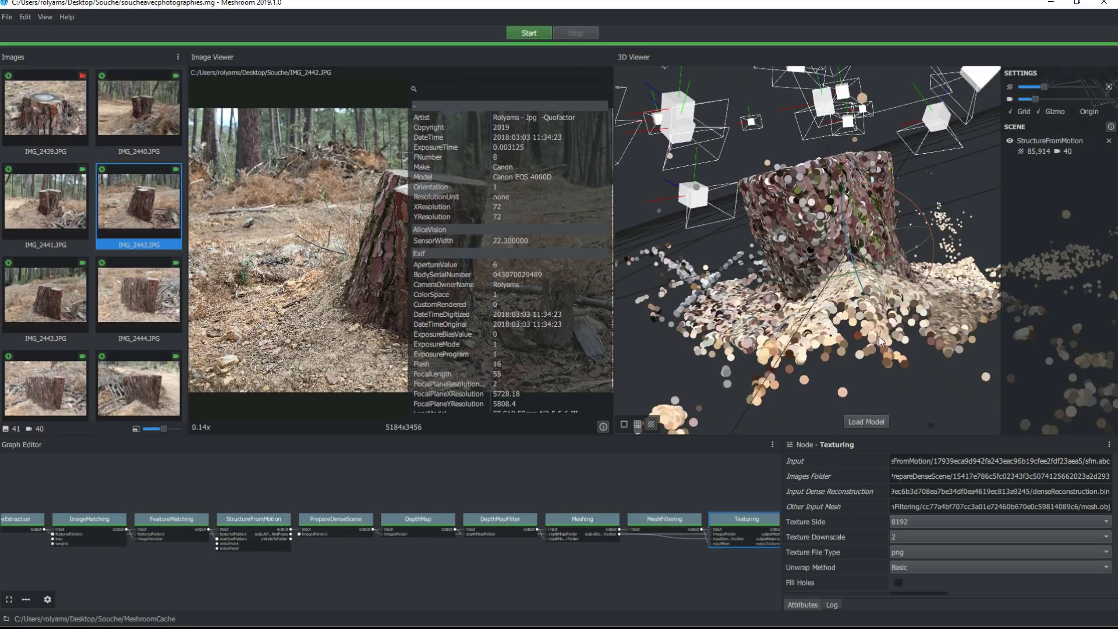
pyautogui.click(1009, 140)
pyautogui.click(861, 420)
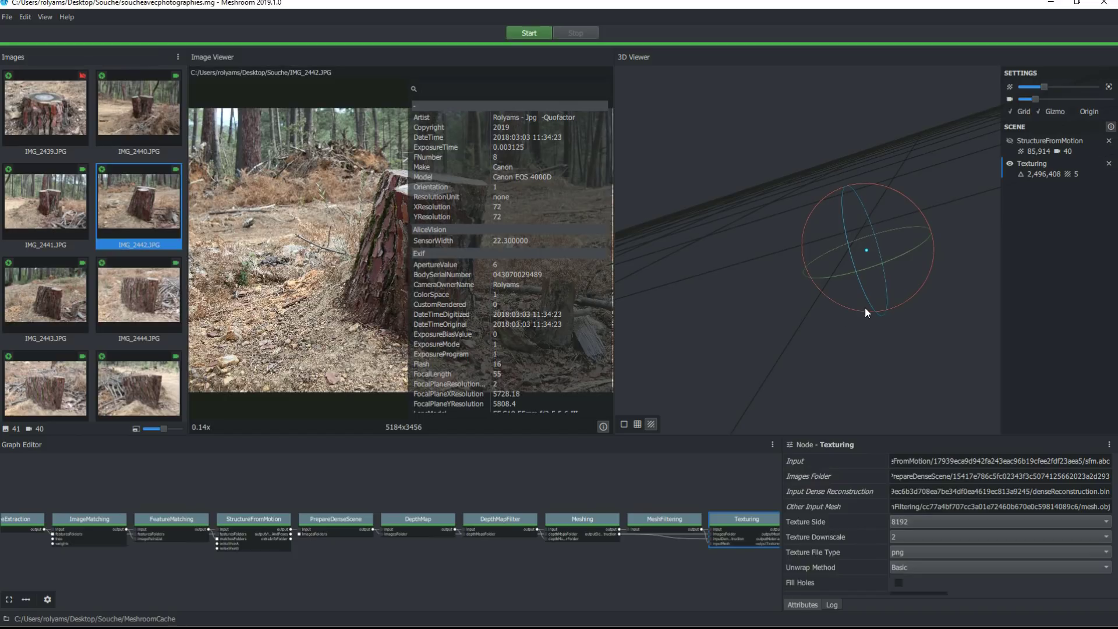
pyautogui.moveTo(801, 288); pyautogui.dragTo(837, 314)
pyautogui.scroll(8, 802, 324)
pyautogui.scroll(-7, 781, 322)
pyautogui.moveTo(742, 321); pyautogui.dragTo(840, 293)
pyautogui.scroll(-6, 859, 292)
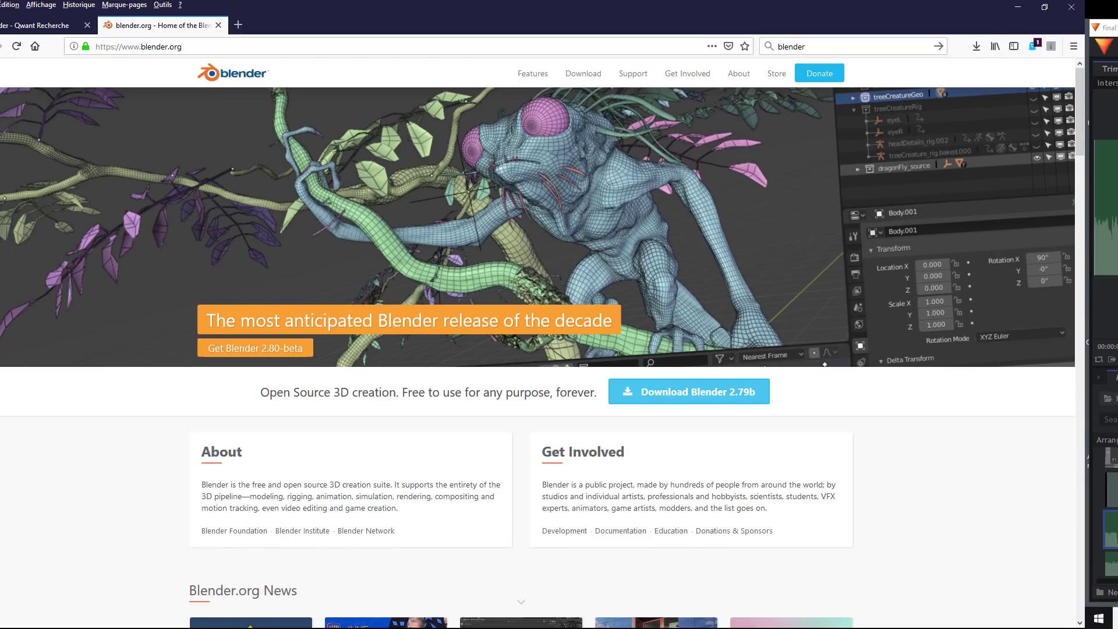
# Switch to Blender and import texturedMesh.obj from the desktop's soucheéenphoto folder as a Wavefront OBJ.
pyautogui.click(35, 22)
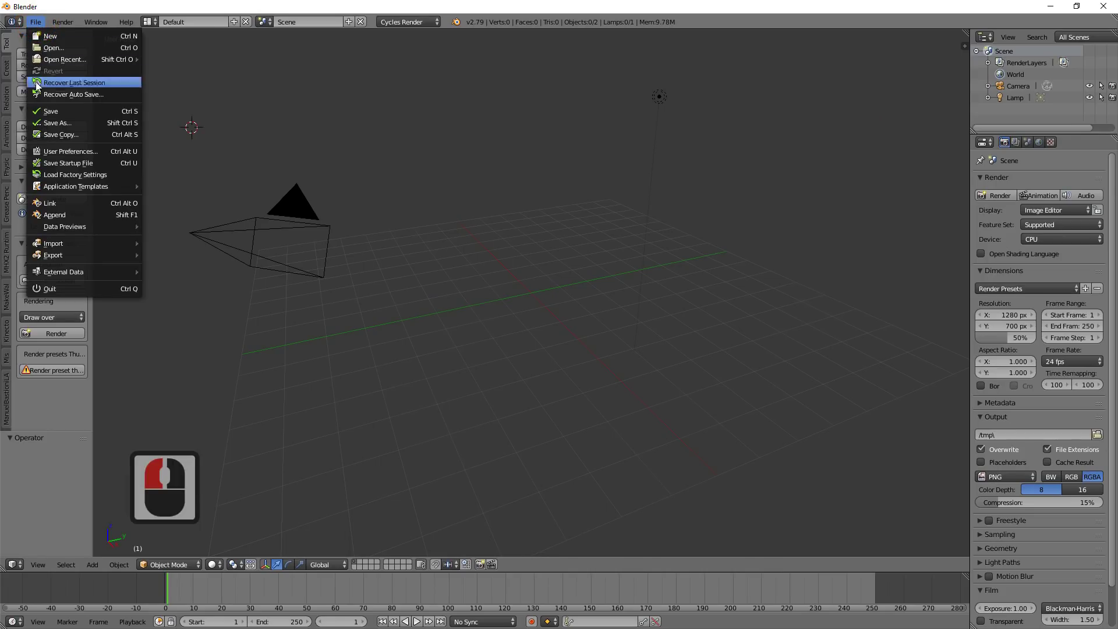
pyautogui.moveTo(52, 245)
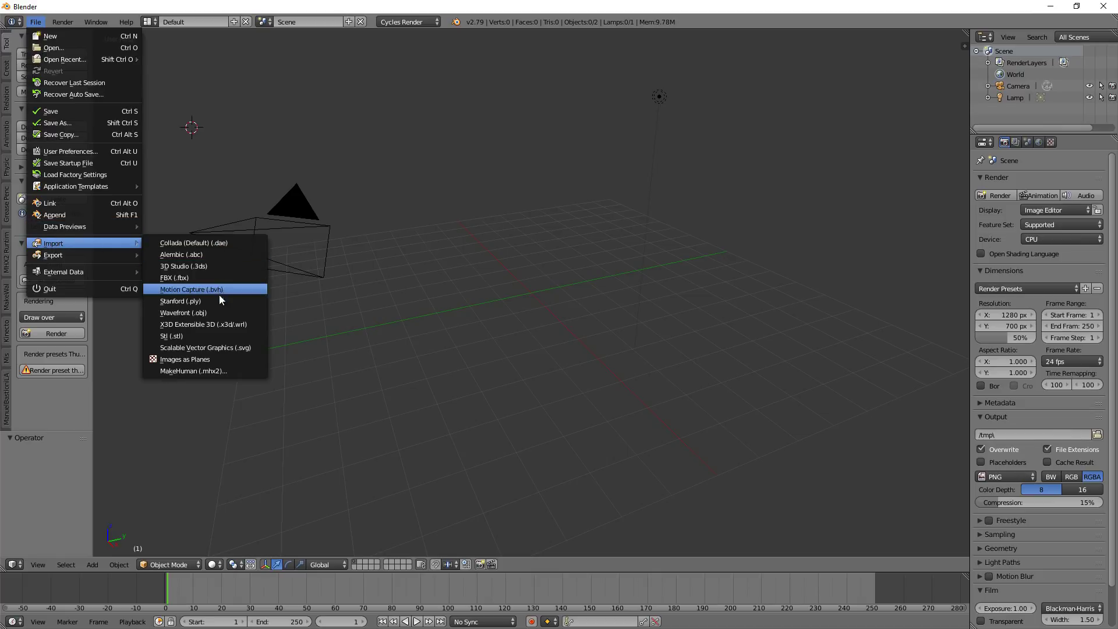
pyautogui.click(215, 310)
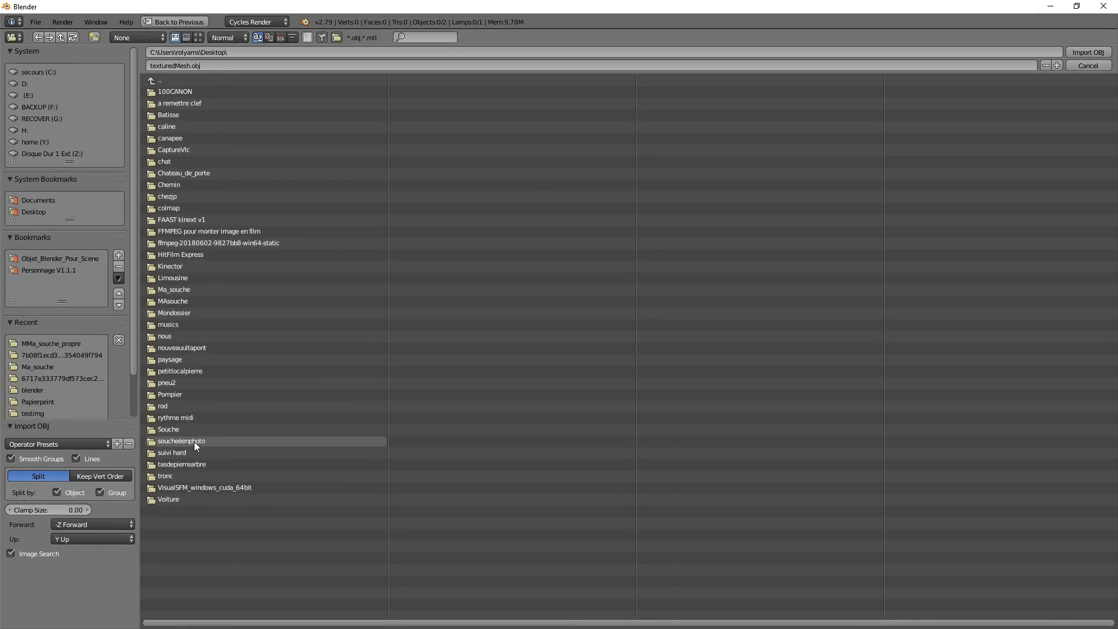
pyautogui.click(194, 441)
pyautogui.click(303, 104)
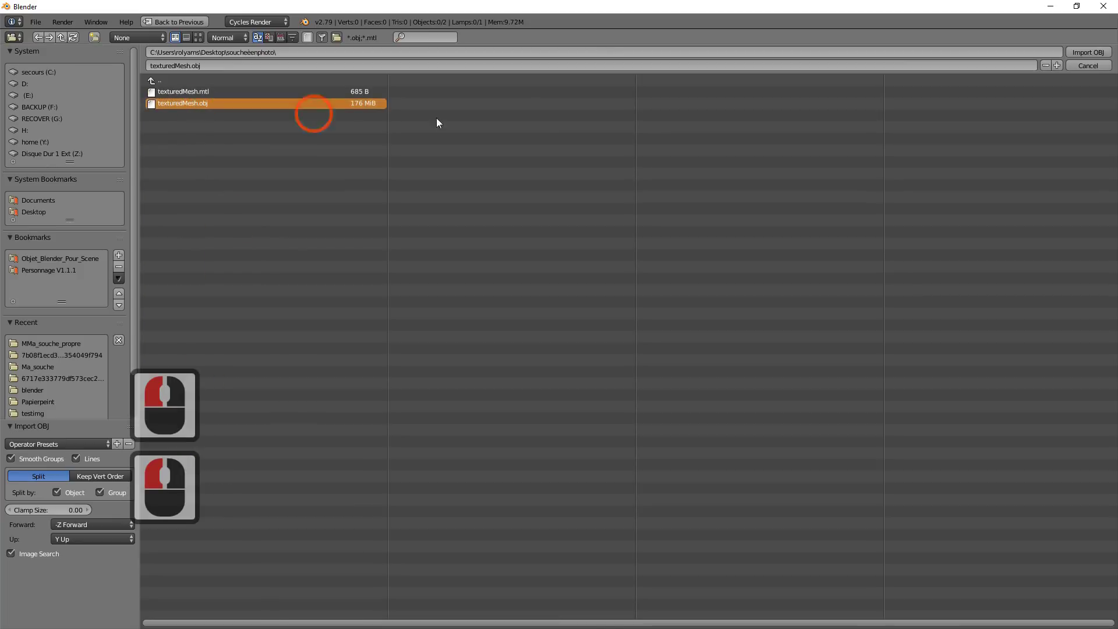
pyautogui.click(1088, 52)
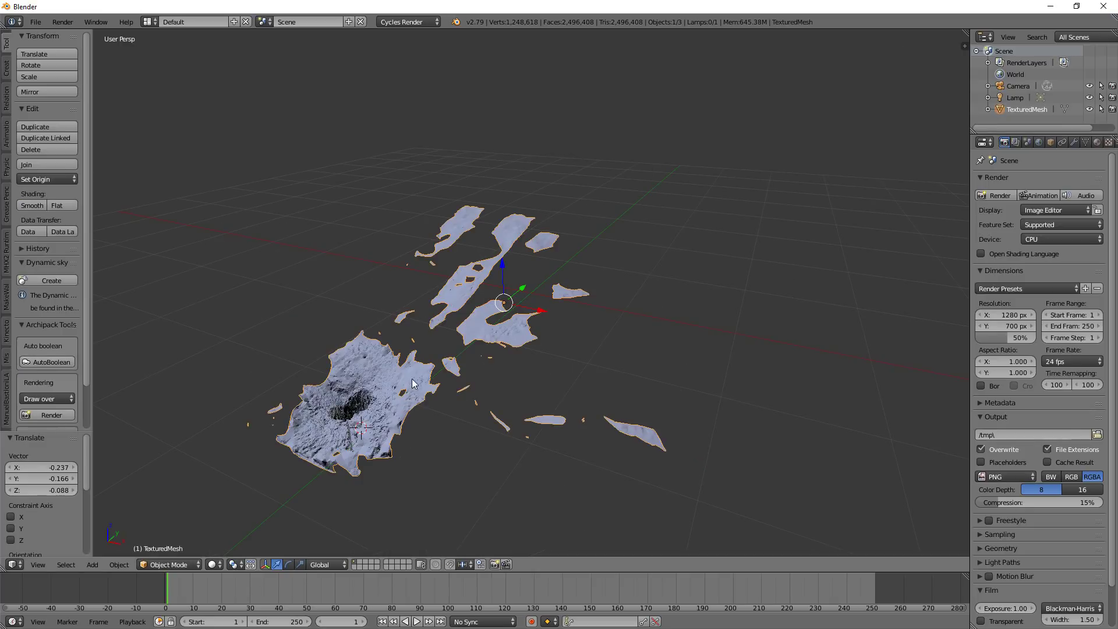
# Rotate the imported stump mesh about the global X axis by about -188 degrees so the stump stands upright.
pyautogui.press('r')
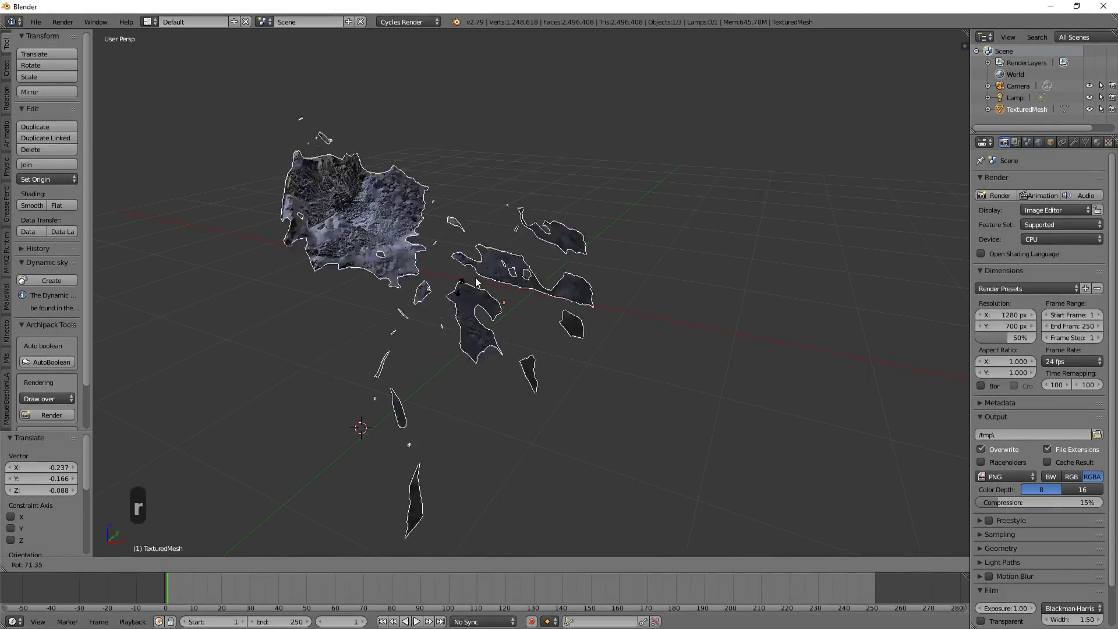
pyautogui.press('x')
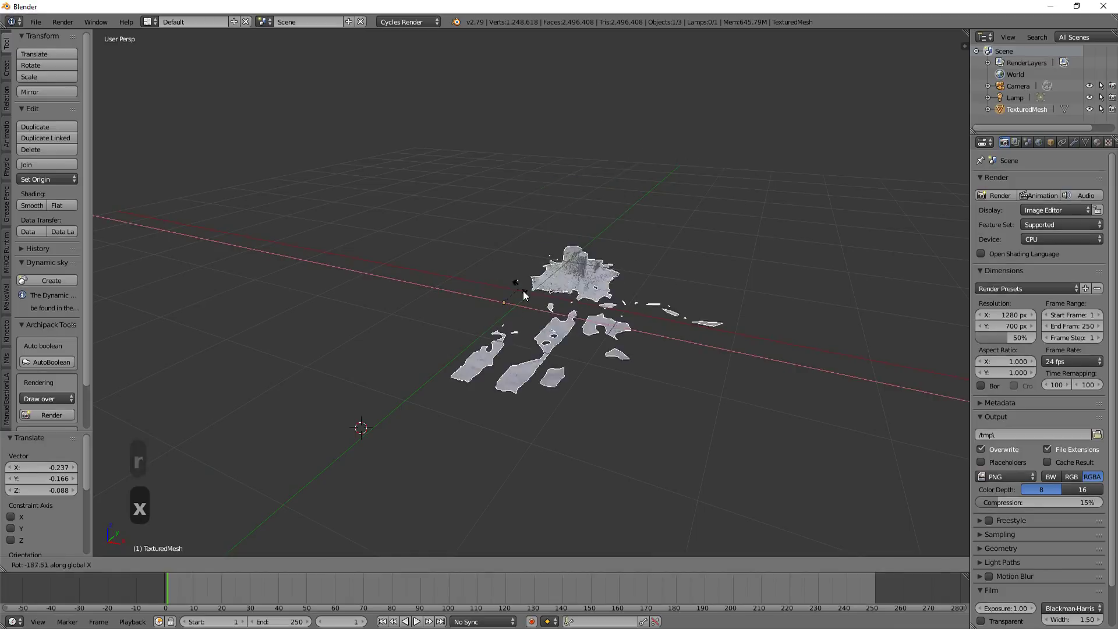
pyautogui.click(521, 292)
# Raise the stump mesh by about 0.41 and shift it about -1.72 along the global Y axis, ending in front orthographic view.
pyautogui.moveTo(588, 462); pyautogui.dragTo(533, 295, button='middle')
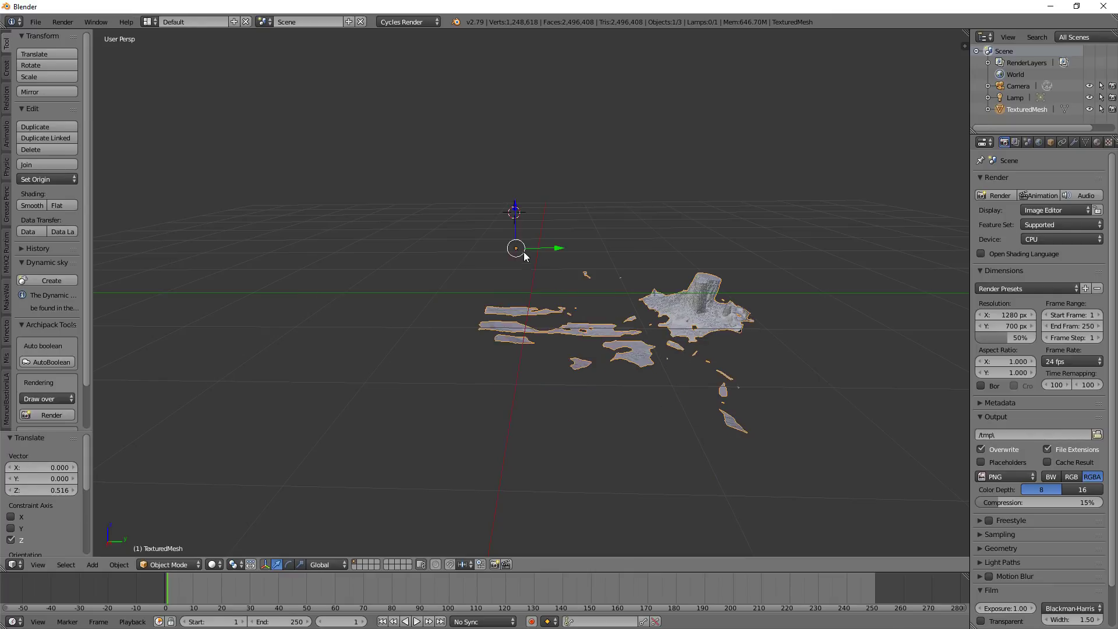
pyautogui.press('g')
pyautogui.click(519, 217)
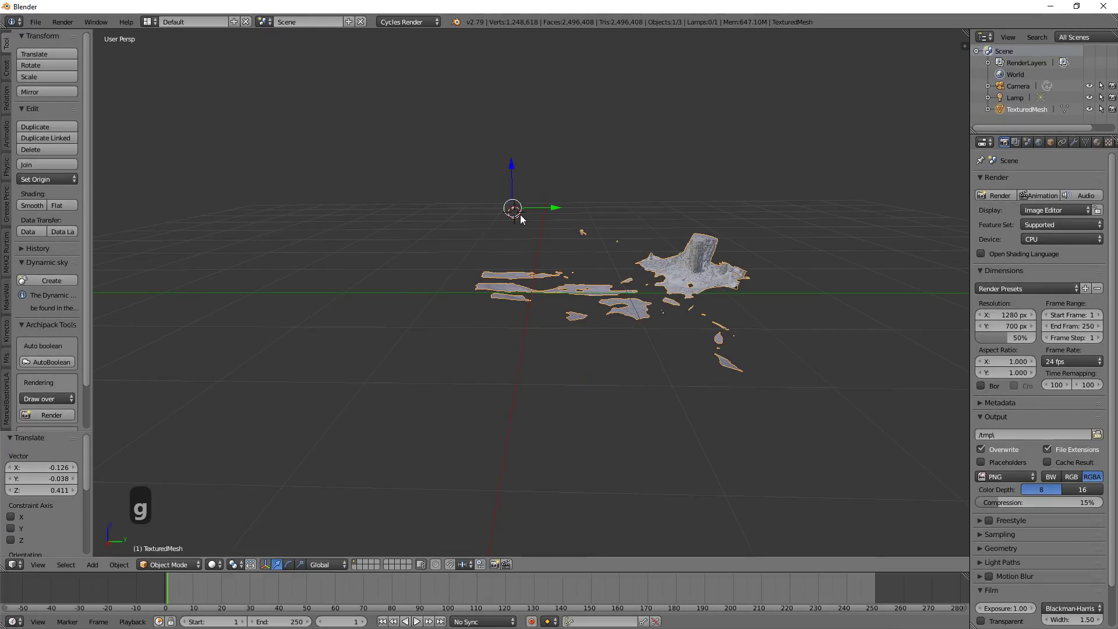
pyautogui.press('g')
pyautogui.press('y')
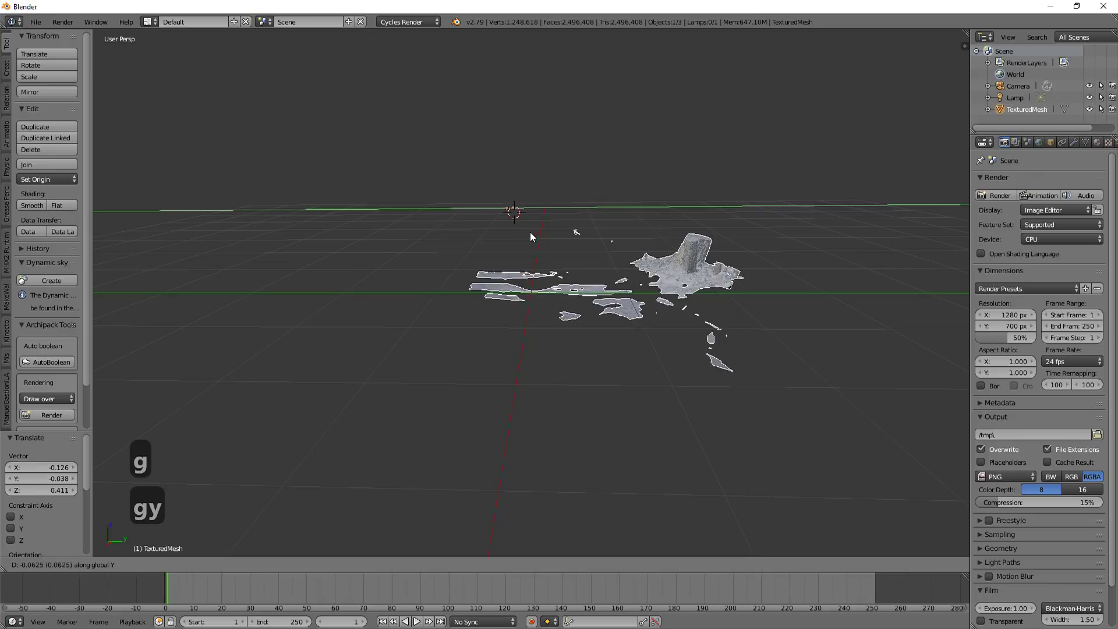
pyautogui.click(382, 258)
pyautogui.press('KP_1')
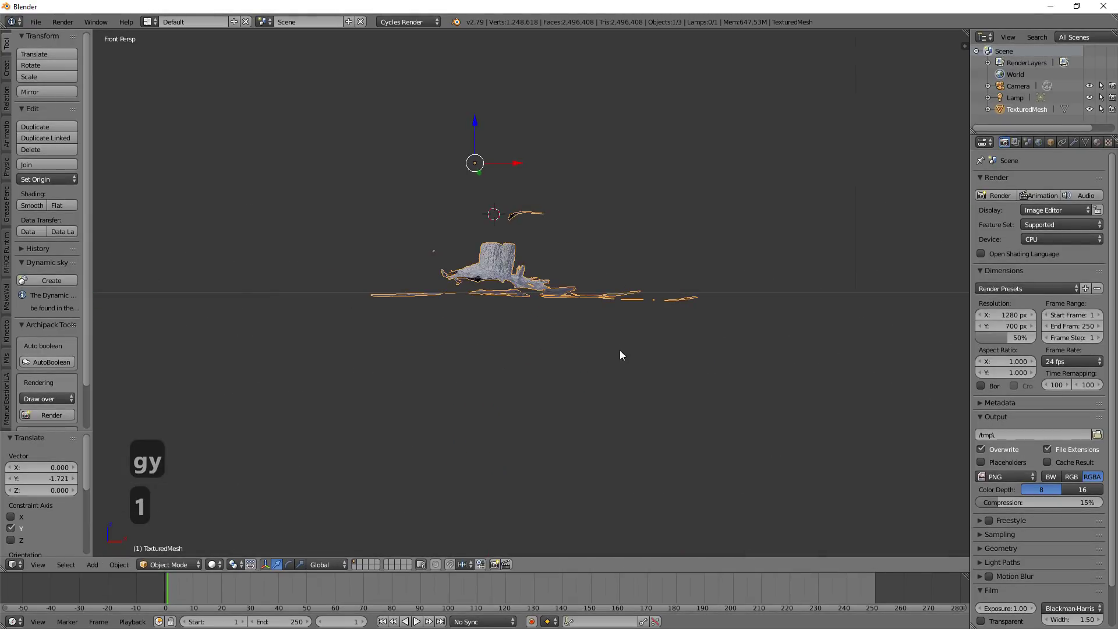
pyautogui.press('KP_5')
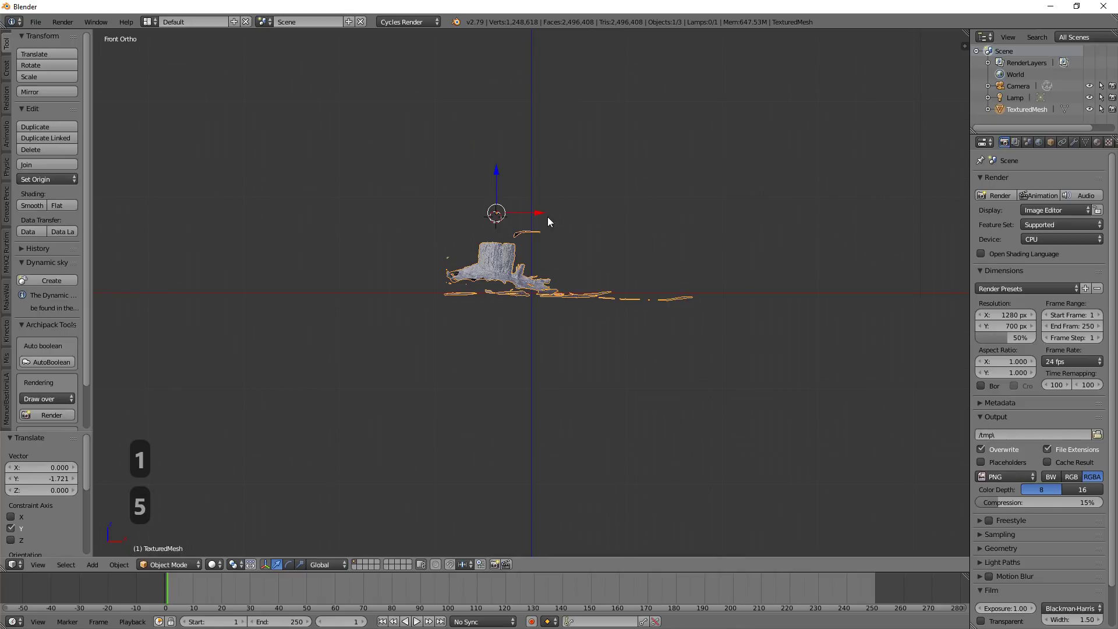
# Move the stump mesh 0.250 along X and -0.073 along Z, and set its origin to the 3D cursor.
pyautogui.press('g')
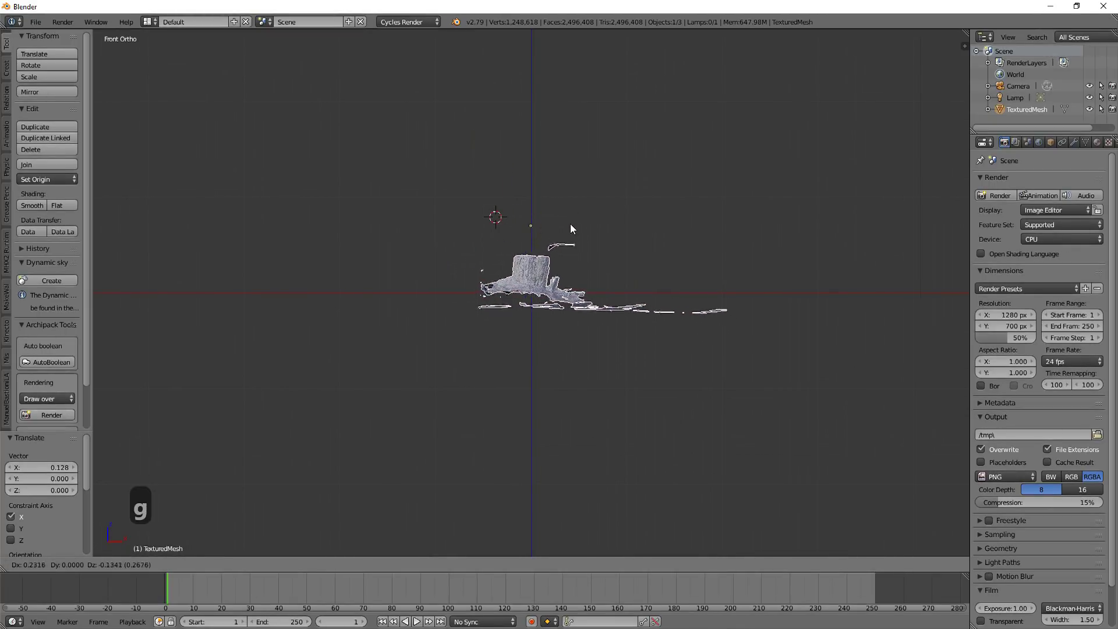
pyautogui.click(571, 219)
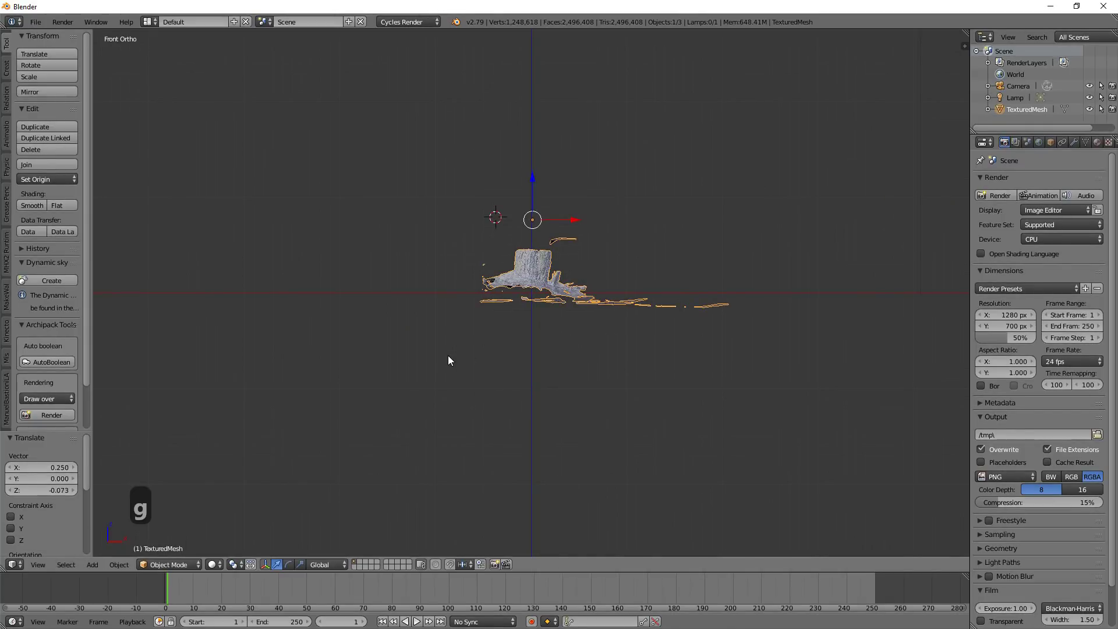
pyautogui.moveTo(449, 347); pyautogui.dragTo(613, 365, button='middle')
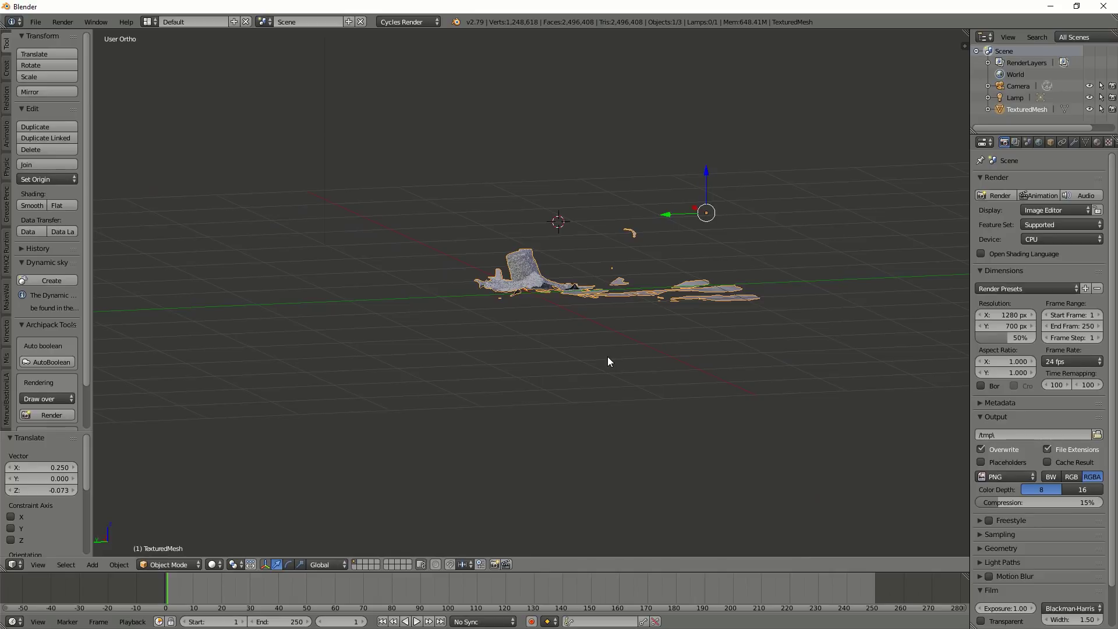
pyautogui.hotkey('shift', 'c')
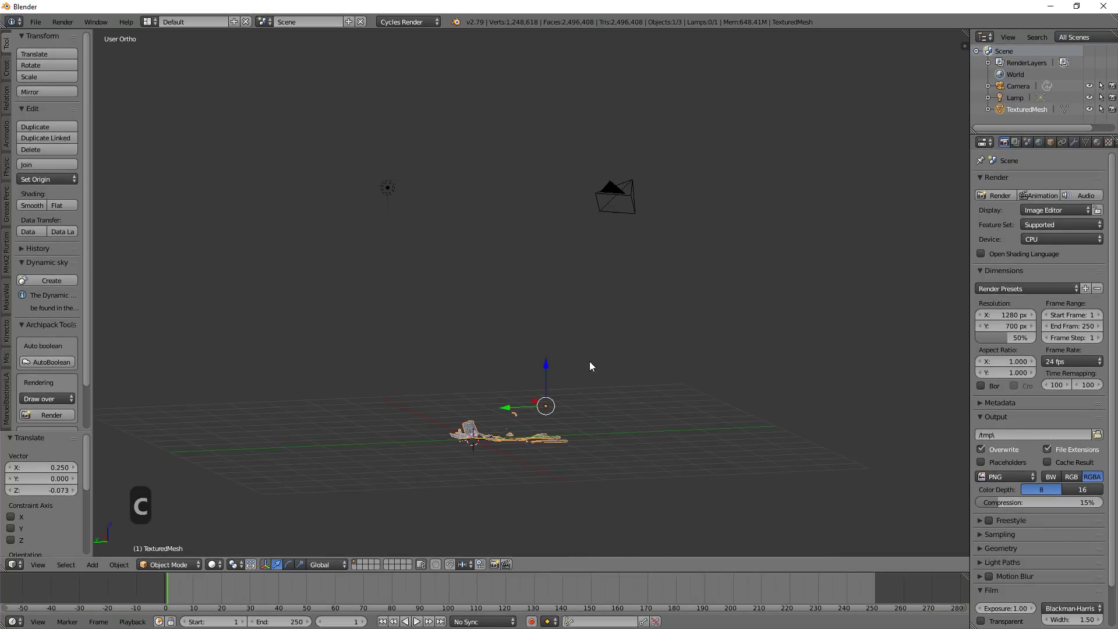
pyautogui.hotkey('ctrl', 'alt', 'shift', 'c')
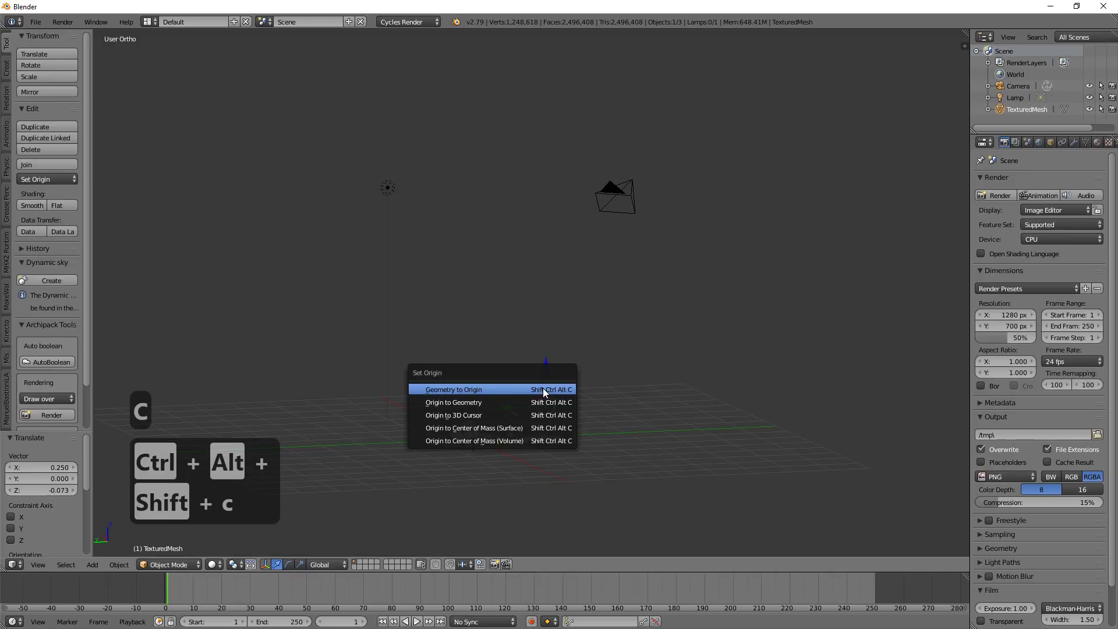
pyautogui.click(512, 414)
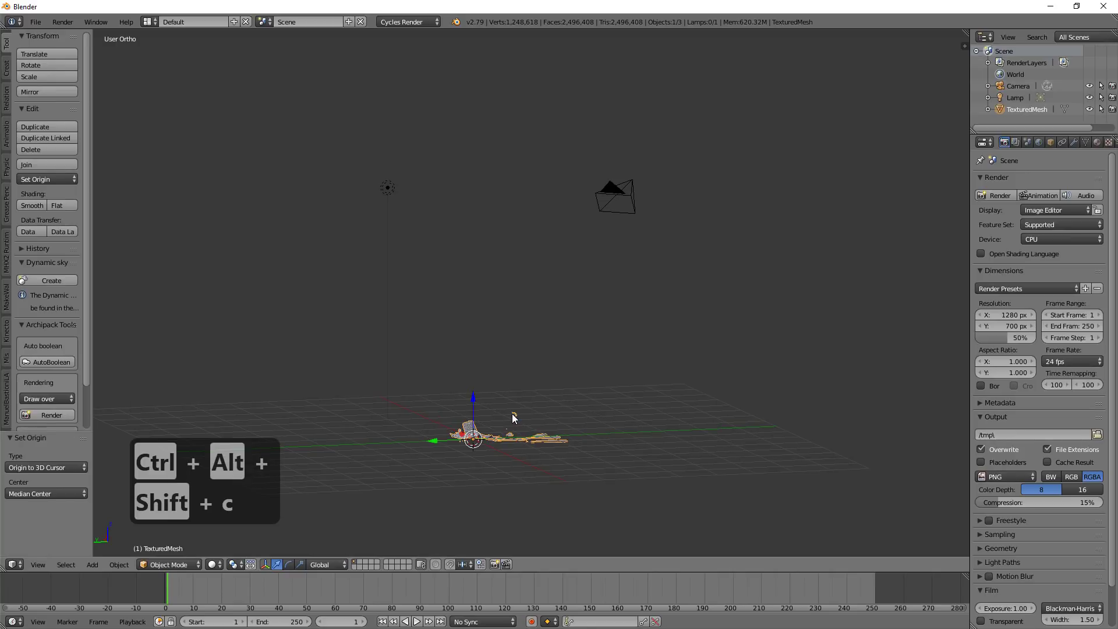
# Switch the viewport shading to Material to display the stump's textures.
pyautogui.scroll(5, 476, 448)
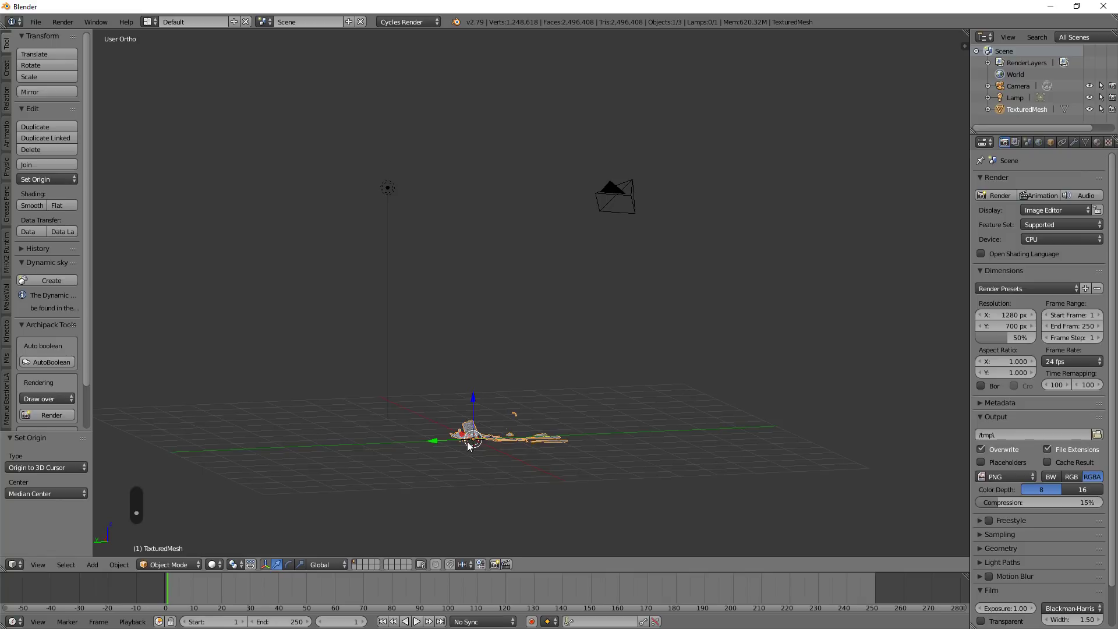
pyautogui.scroll(6, 466, 382)
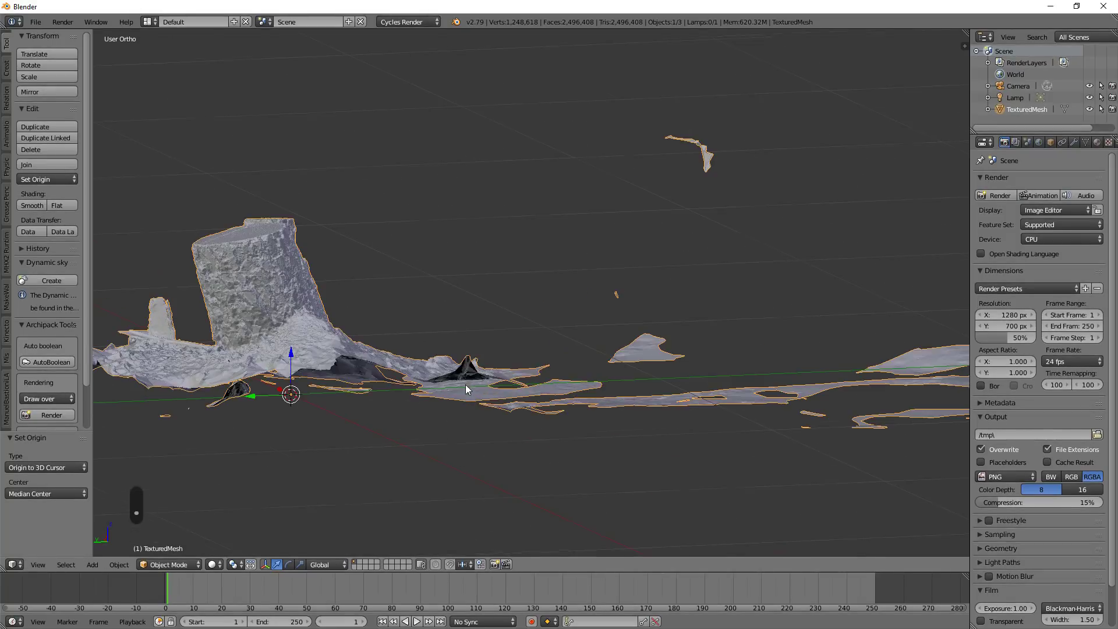
pyautogui.keyDown('shift'); pyautogui.moveTo(397, 434); pyautogui.dragTo(671, 425, button='middle'); pyautogui.keyUp('shift')
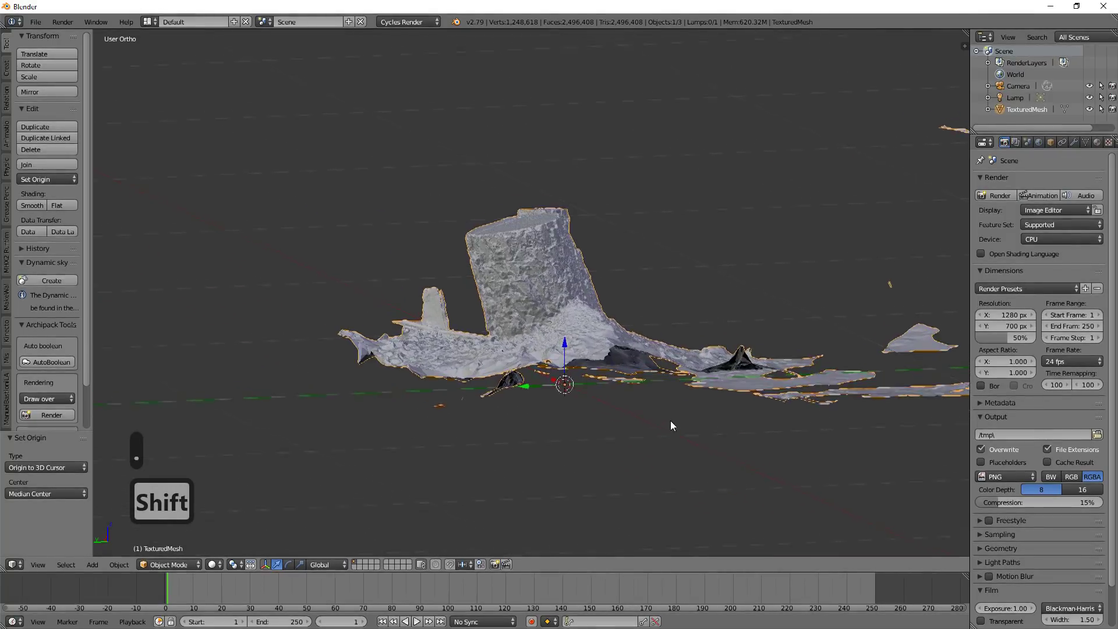
pyautogui.click(219, 565)
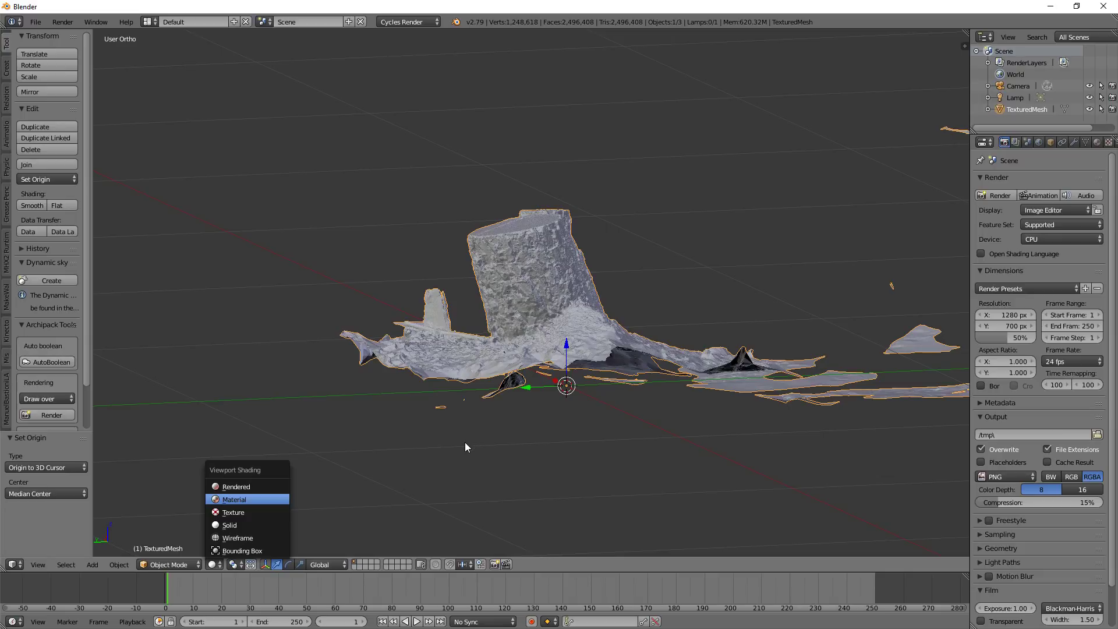
pyautogui.press('Return')
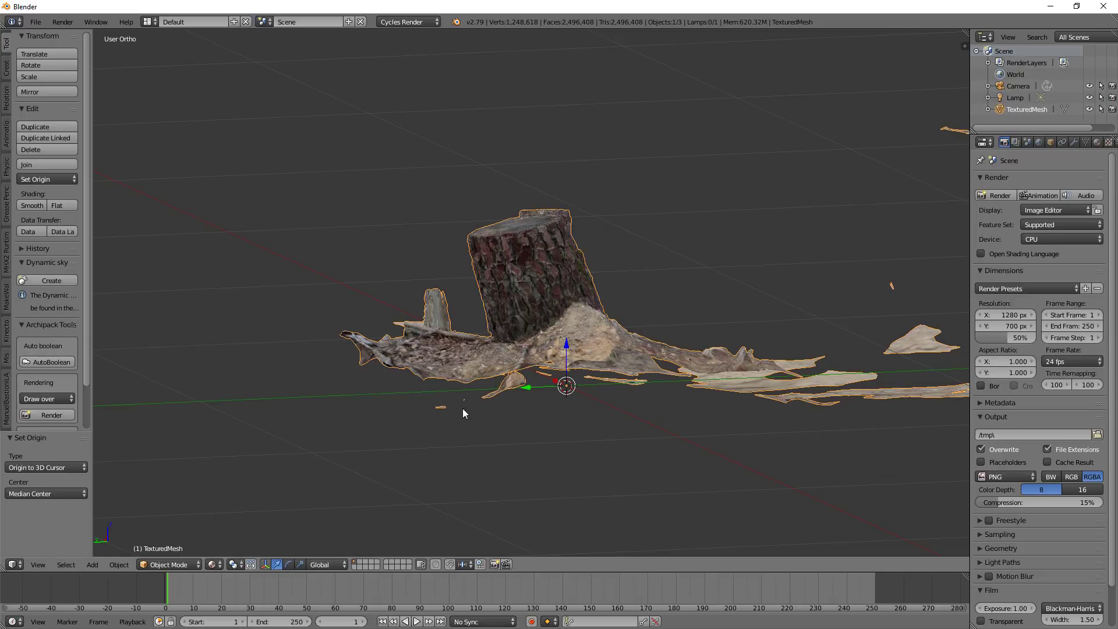
# Shift the stump mesh by about -0.033 in X, 0.234 in Y and 0.090 in Z.
pyautogui.moveTo(439, 435); pyautogui.dragTo(371, 412, button='middle')
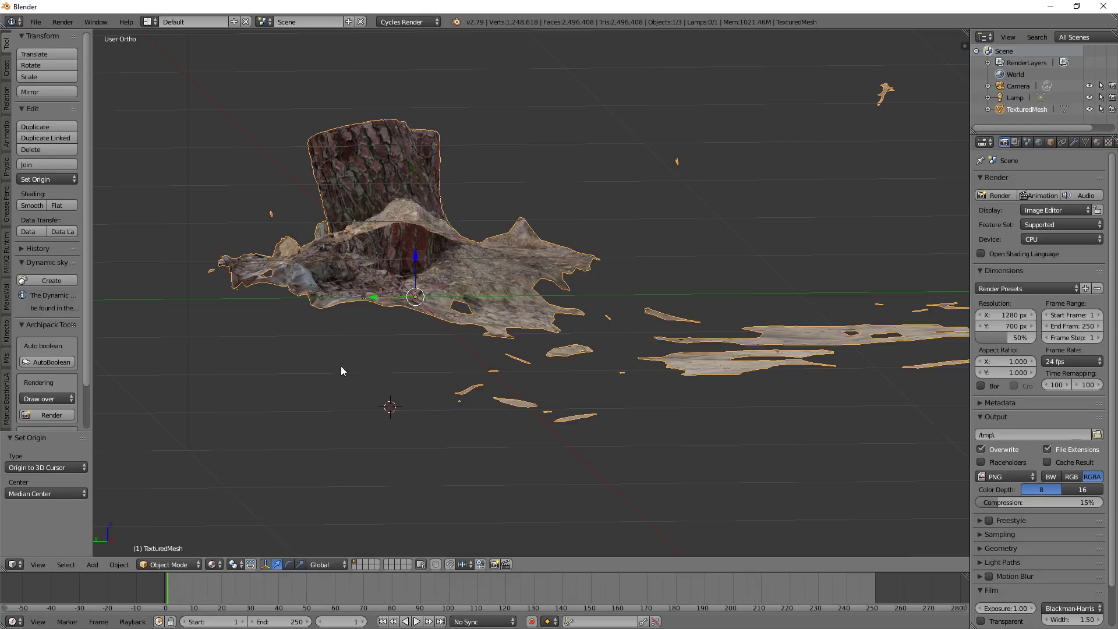
pyautogui.click(376, 414)
pyautogui.click(703, 254)
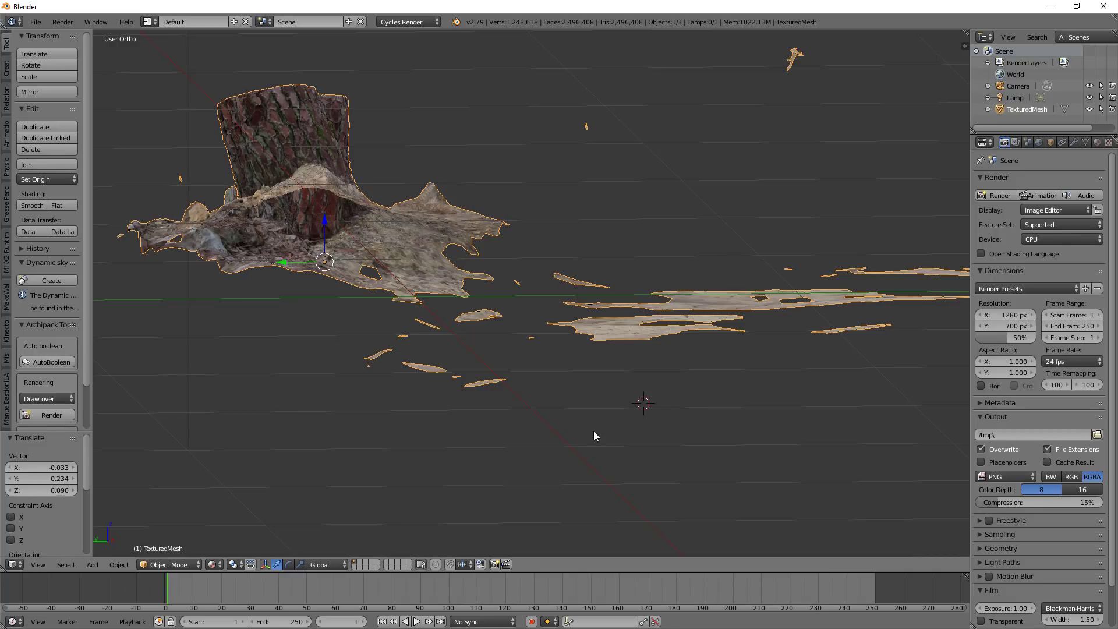
# From above, put the stump mesh into Edit Mode with wireframe display and deselect all its vertices.
pyautogui.press('KP_1')
pyautogui.press('KP_2')
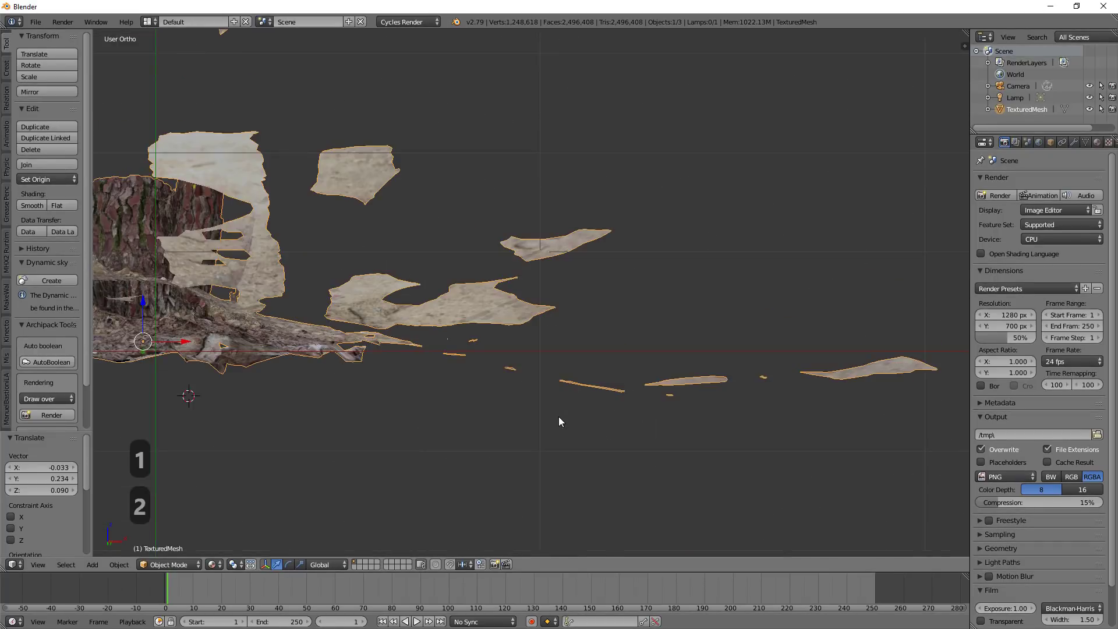
pyautogui.press('KP_3')
pyautogui.scroll(-6, 544, 412)
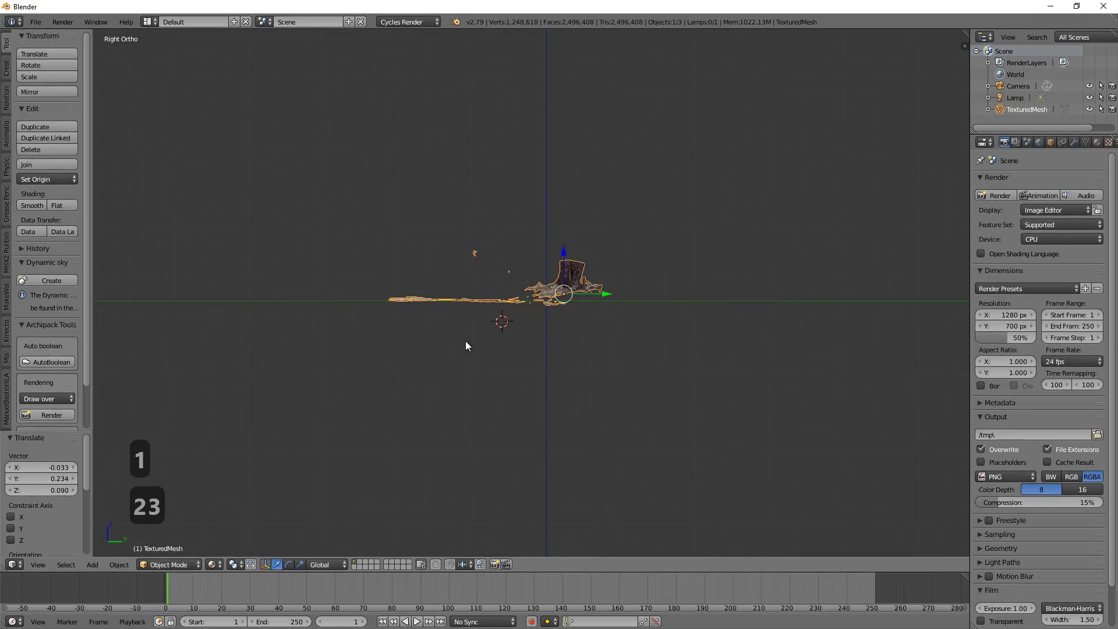
pyautogui.moveTo(474, 345); pyautogui.dragTo(482, 479, button='middle')
pyautogui.moveTo(424, 417)
pyautogui.mouseDown(button='middle')
pyautogui.moveTo(438, 429)
pyautogui.moveTo(423, 421)
pyautogui.mouseUp(button='middle')
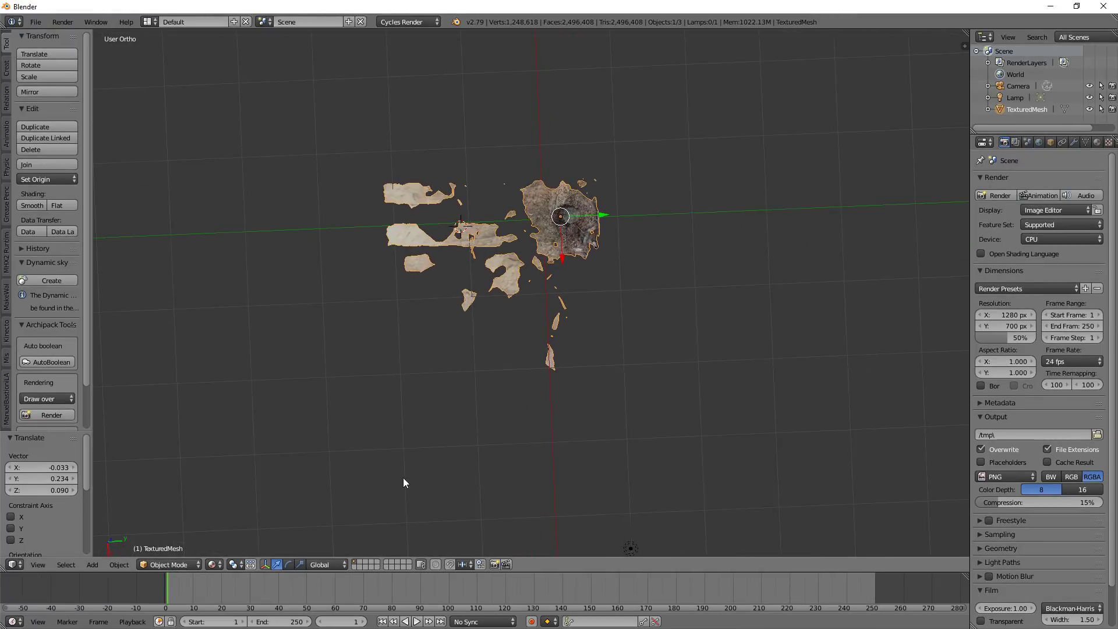
pyautogui.press('Tab')
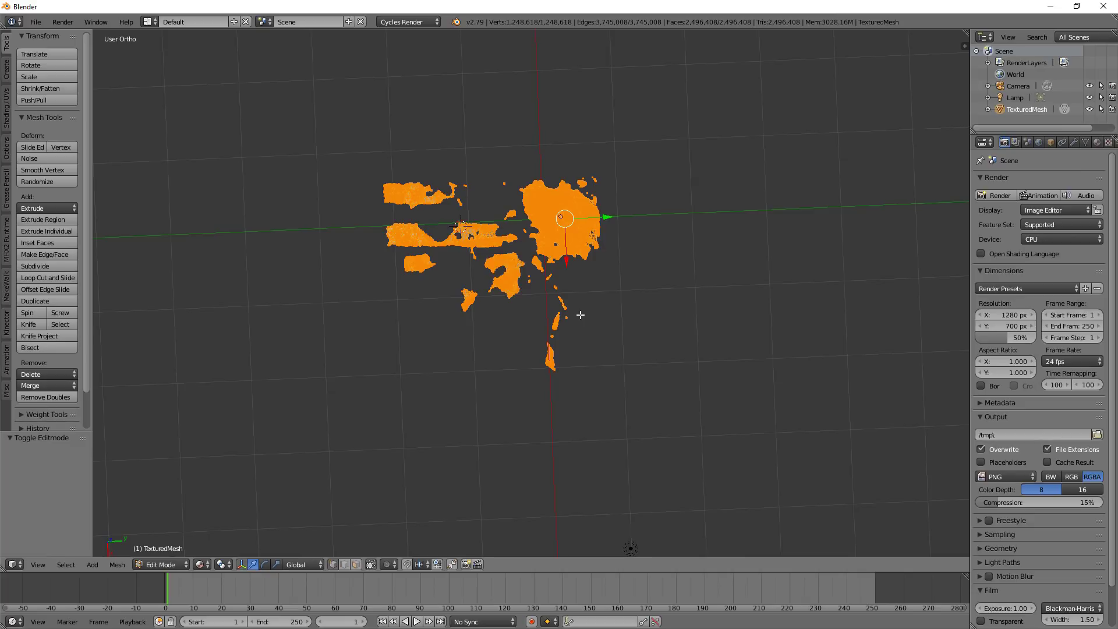
pyautogui.scroll(4, 585, 318)
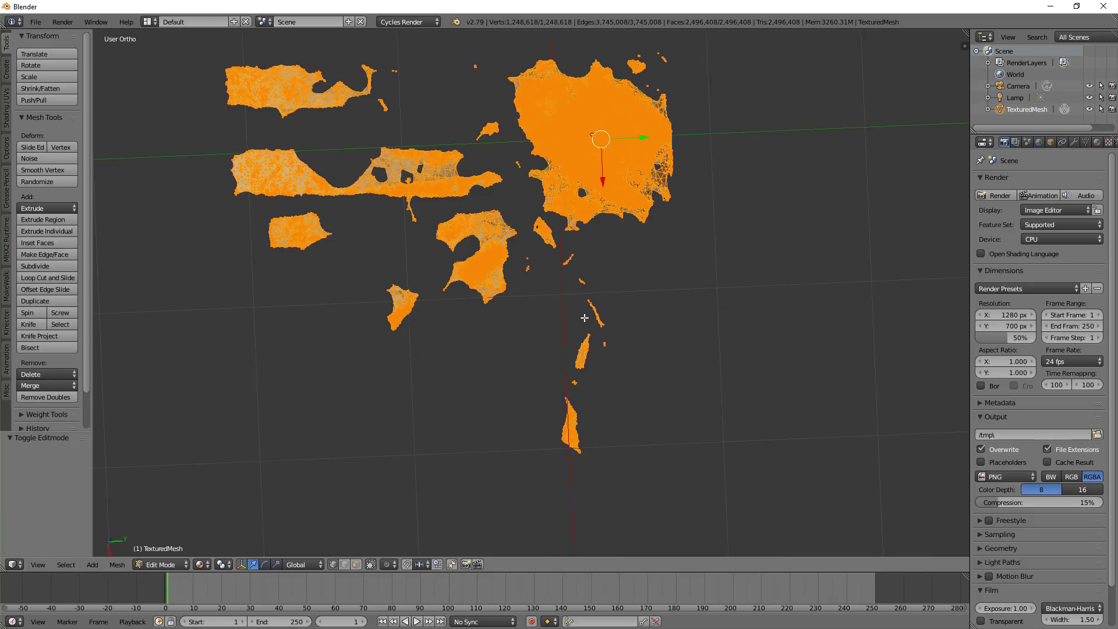
pyautogui.scroll(3, 585, 317)
pyautogui.scroll(3, 639, 230)
pyautogui.press('shift')
pyautogui.keyDown('shift'); pyautogui.moveTo(669, 259); pyautogui.dragTo(772, 402, button='middle'); pyautogui.keyUp('shift')
pyautogui.press('z')
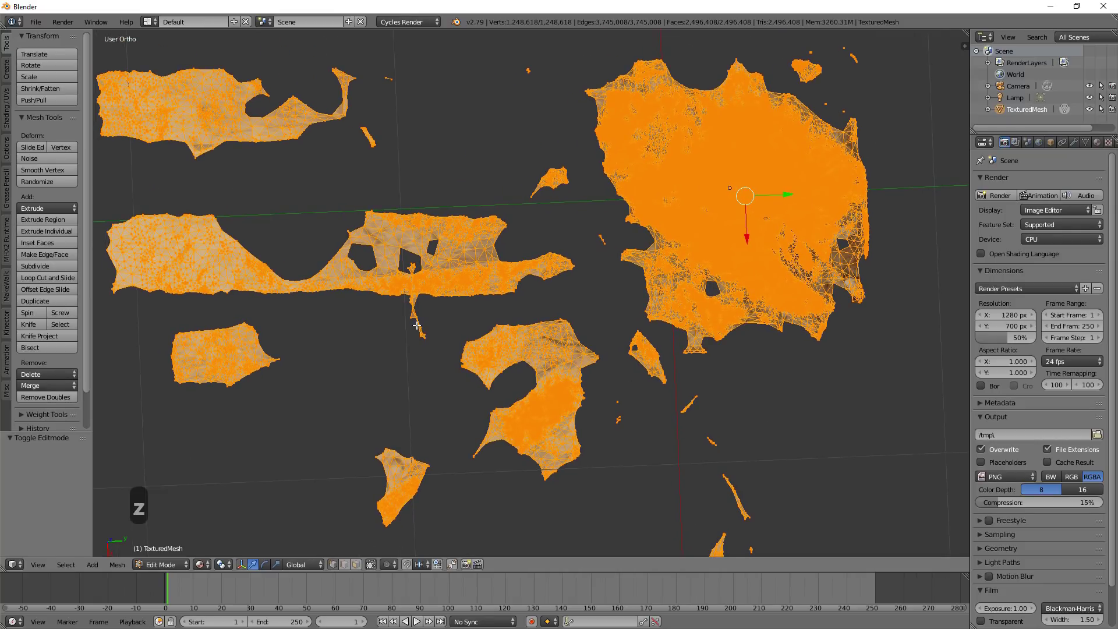
pyautogui.press('a')
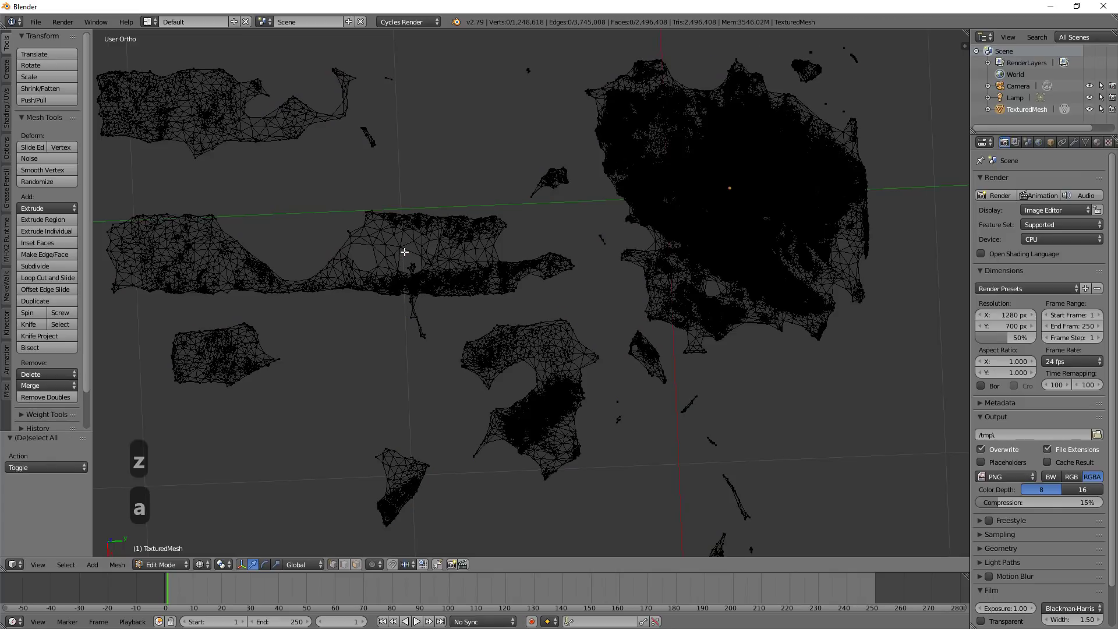
# Circle-select the loose fragments around the stump and the ragged patches on its outer edge, and delete their vertices.
pyautogui.press('c')
pyautogui.scroll(-5, 312, 249)
pyautogui.scroll(-4, 313, 249)
pyautogui.moveTo(250, 207); pyautogui.dragTo(268, 227)
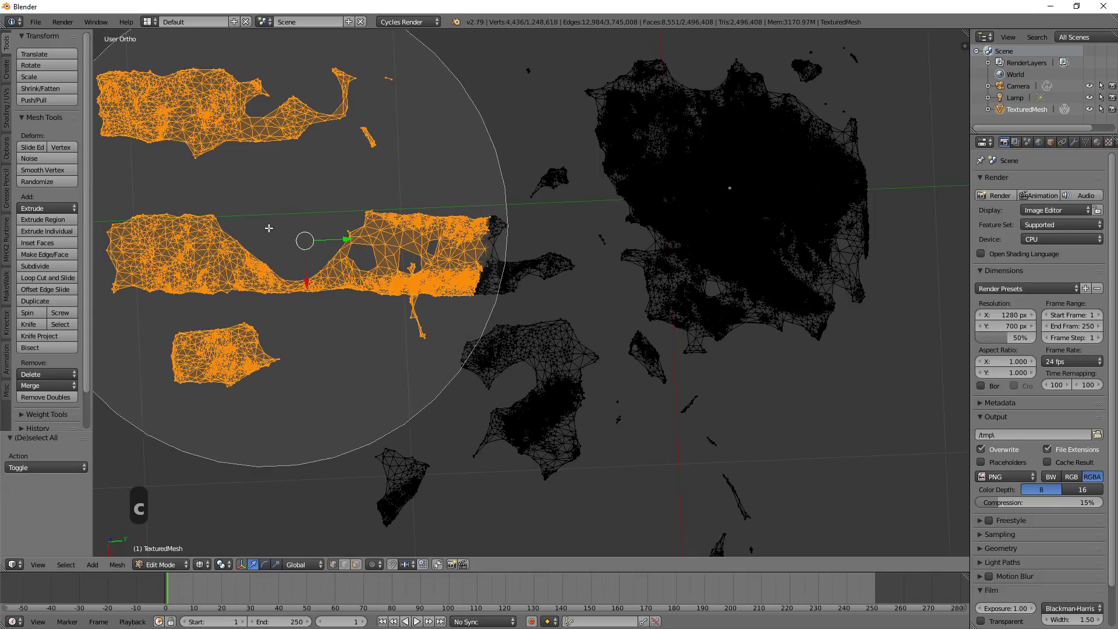
pyautogui.click(366, 302)
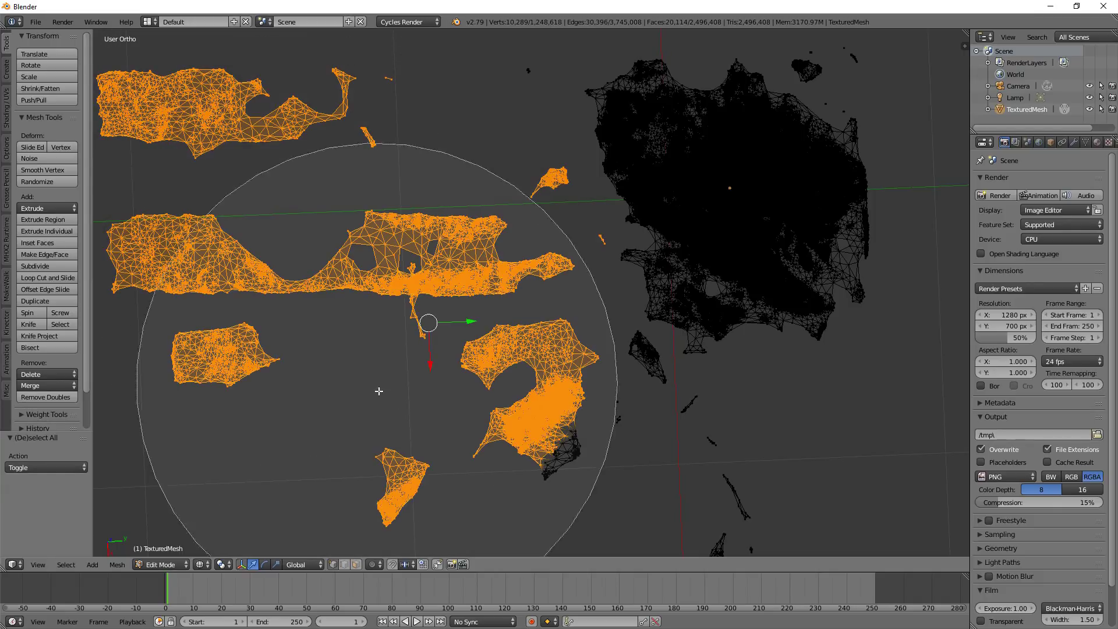
pyautogui.click(456, 473)
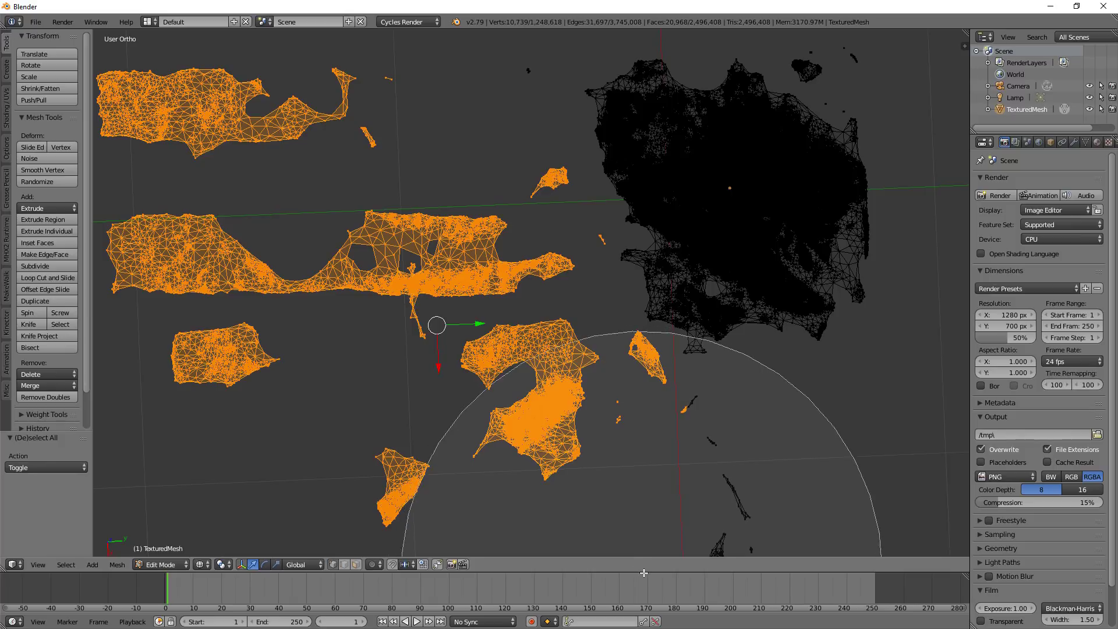
pyautogui.click(644, 573)
pyautogui.scroll(5, 426, 194)
pyautogui.scroll(2, 524, 68)
pyautogui.click(652, 39)
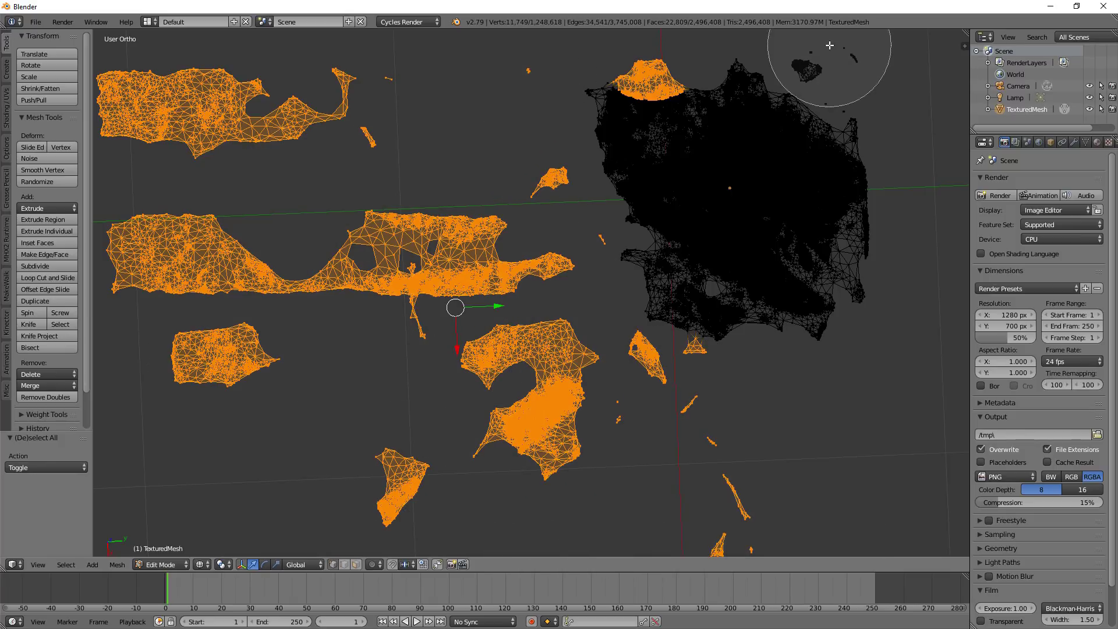
pyautogui.click(838, 38)
pyautogui.click(877, 86)
pyautogui.click(550, 61)
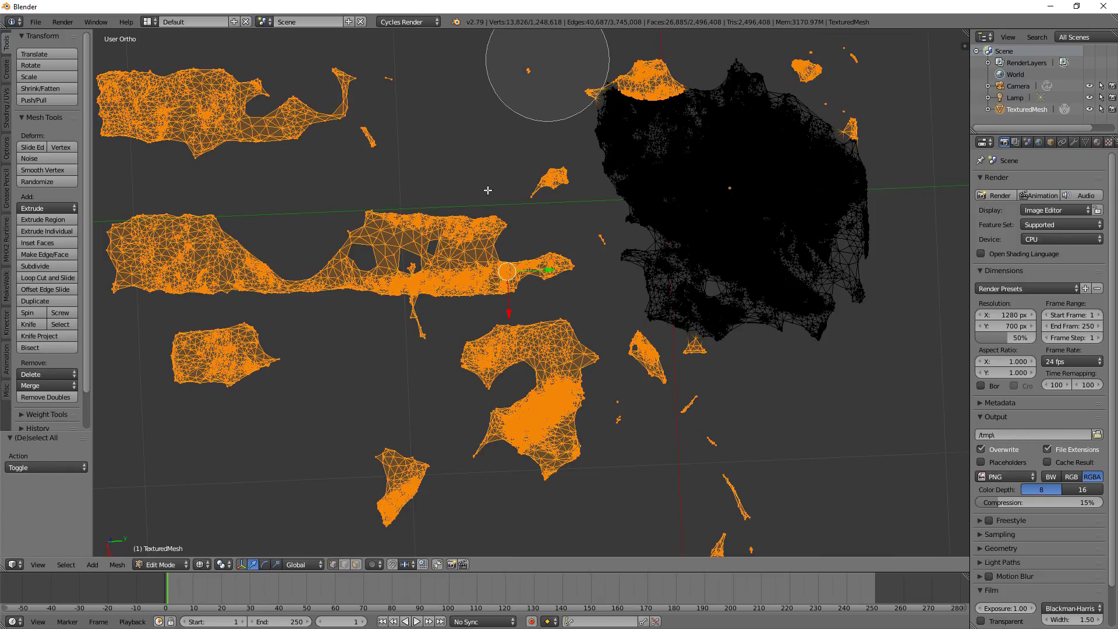
pyautogui.click(600, 313)
pyautogui.moveTo(631, 368)
pyautogui.mouseDown()
pyautogui.moveTo(670, 344)
pyautogui.moveTo(744, 364)
pyautogui.moveTo(855, 345)
pyautogui.mouseUp()
pyautogui.moveTo(893, 308)
pyautogui.mouseDown()
pyautogui.moveTo(914, 256)
pyautogui.moveTo(904, 243)
pyautogui.moveTo(830, 354)
pyautogui.mouseUp()
pyautogui.rightClick(824, 356)
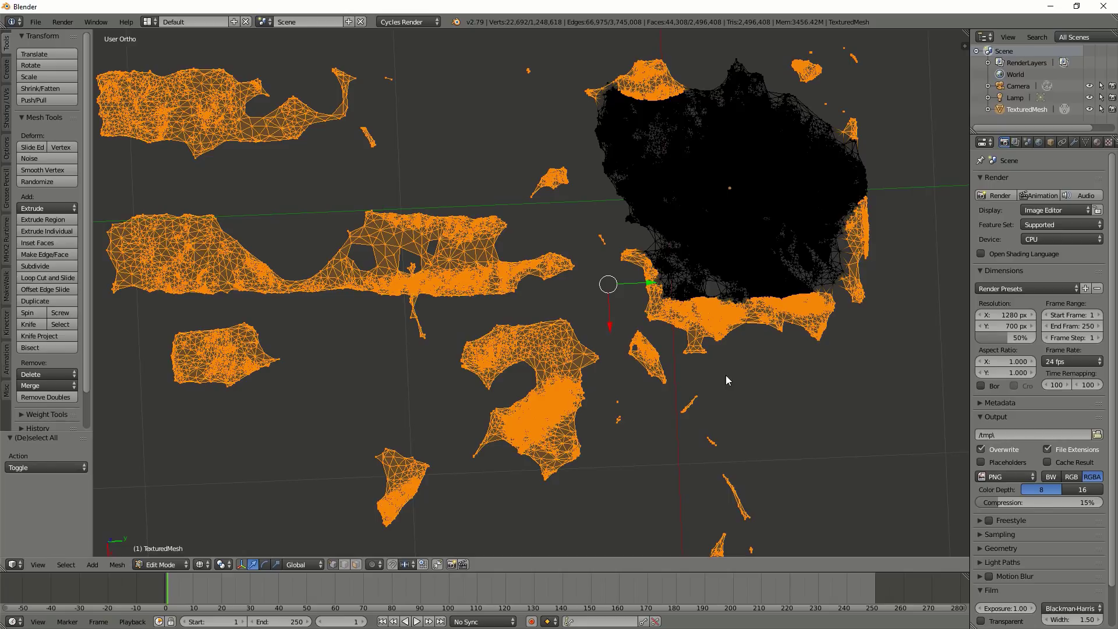
pyautogui.press('x')
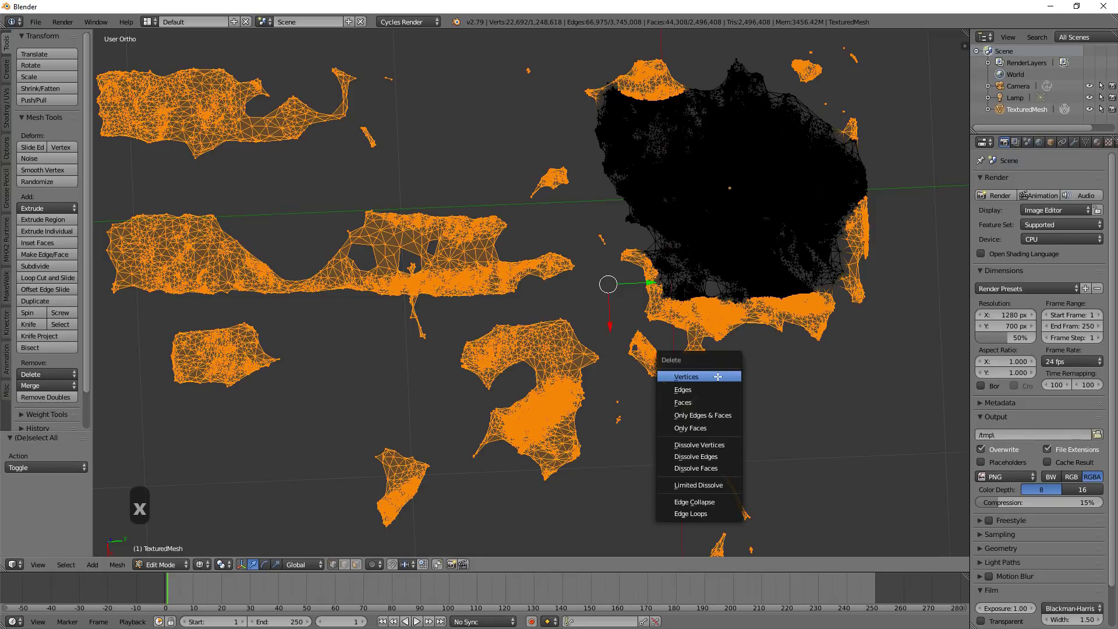
pyautogui.press('Return')
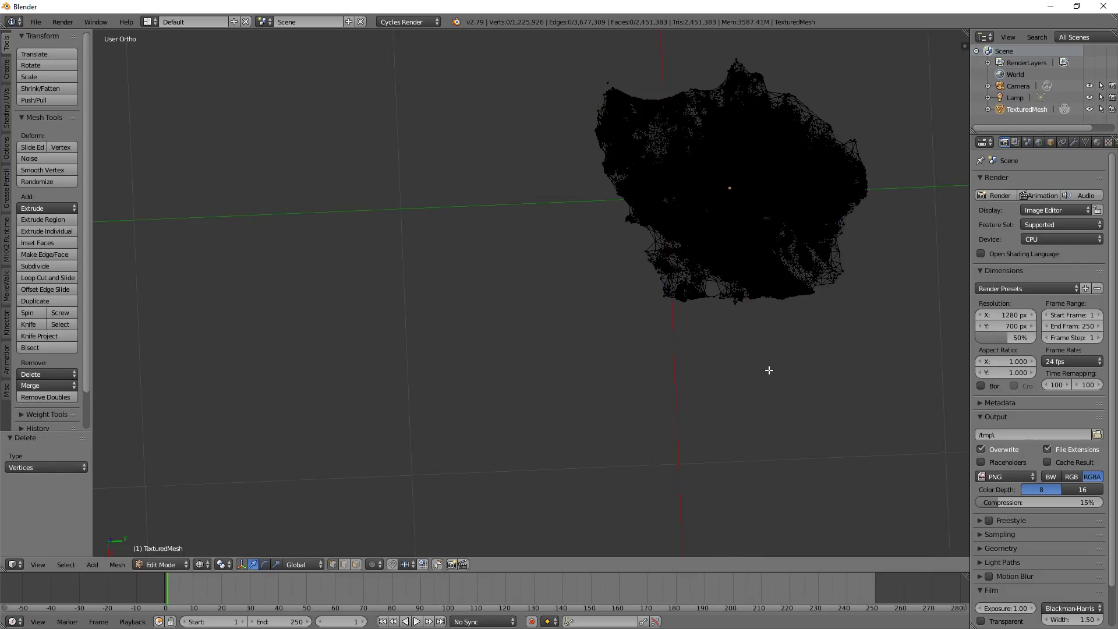
# Return the viewport to Material shading and inspect the trimmed stump mesh from above and from the side.
pyautogui.click(200, 565)
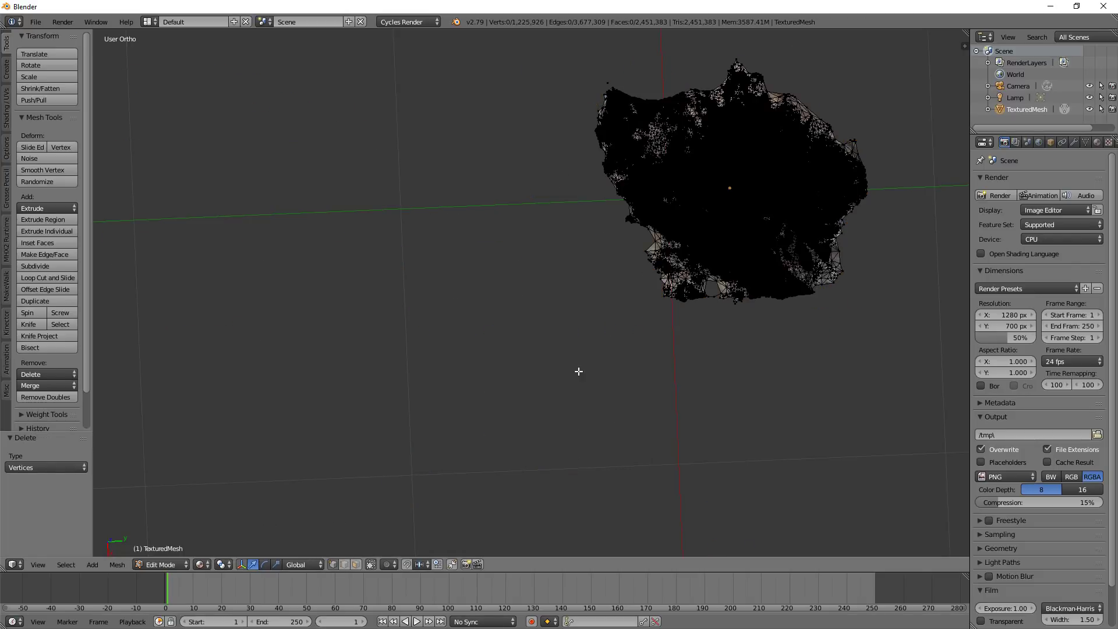
pyautogui.keyDown('shift'); pyautogui.moveTo(580, 300); pyautogui.dragTo(414, 407, button='middle'); pyautogui.keyUp('shift')
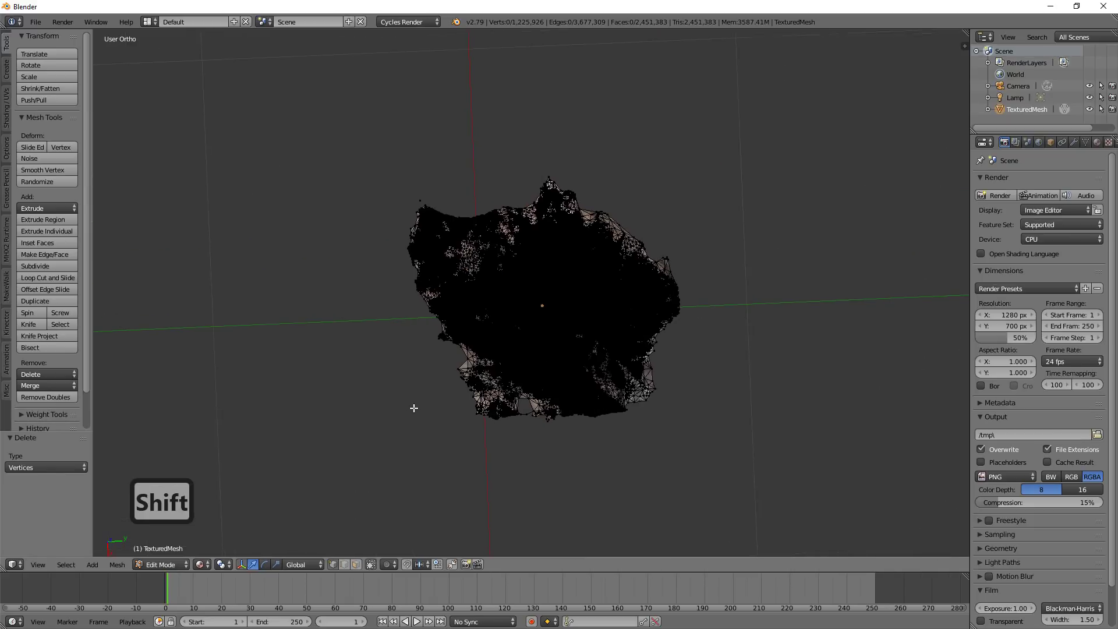
pyautogui.scroll(1, 565, 447)
pyautogui.scroll(4, 564, 448)
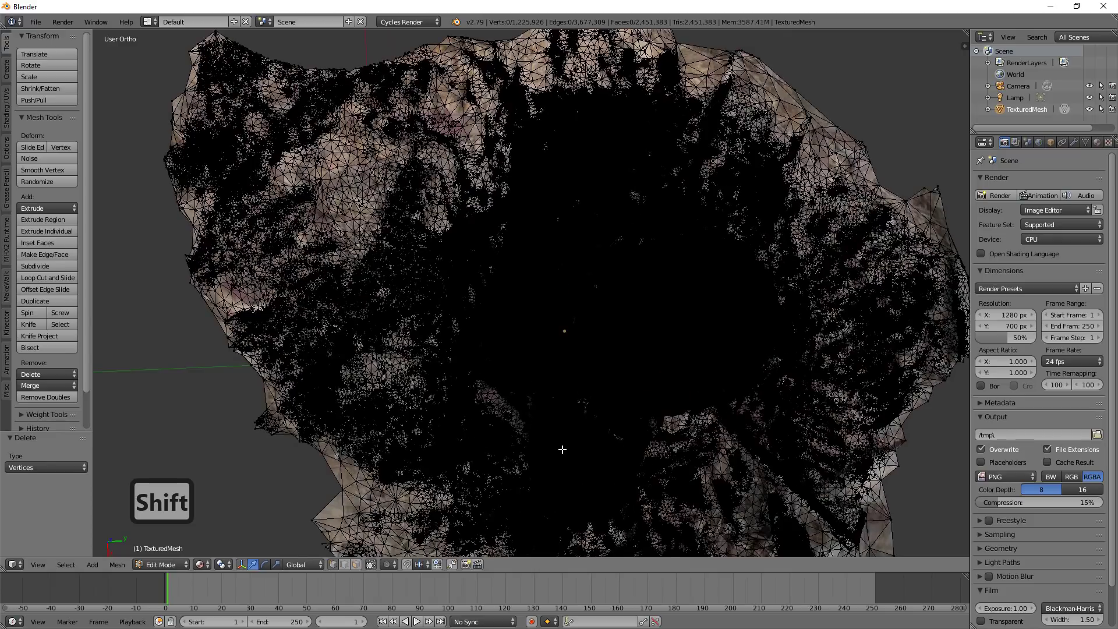
pyautogui.scroll(-8, 534, 455)
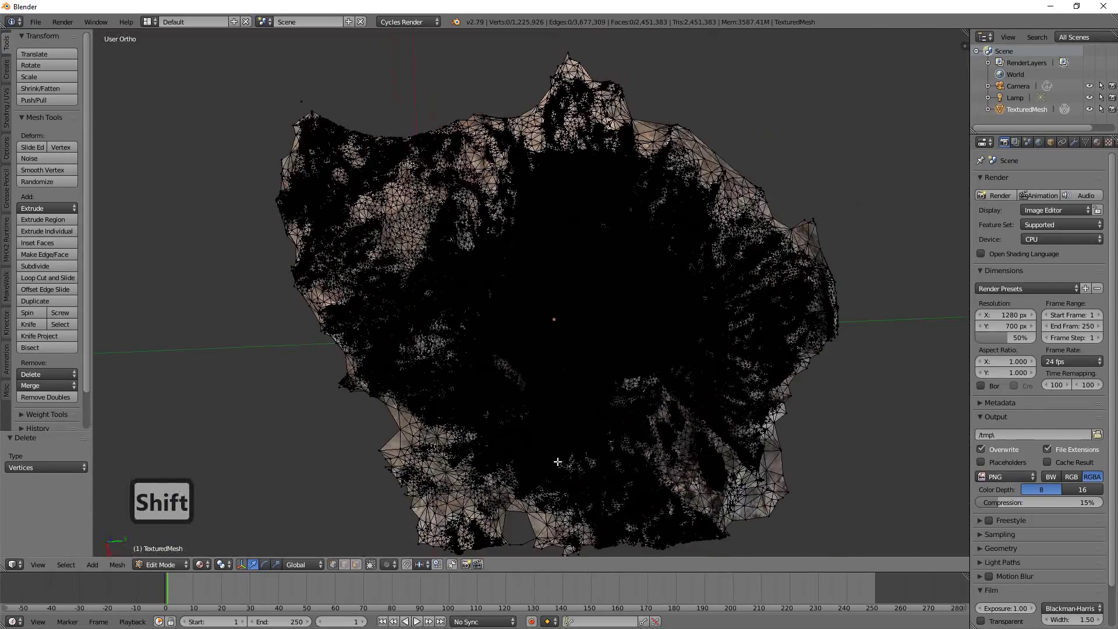
pyautogui.moveTo(569, 449); pyautogui.dragTo(420, 378, button='middle')
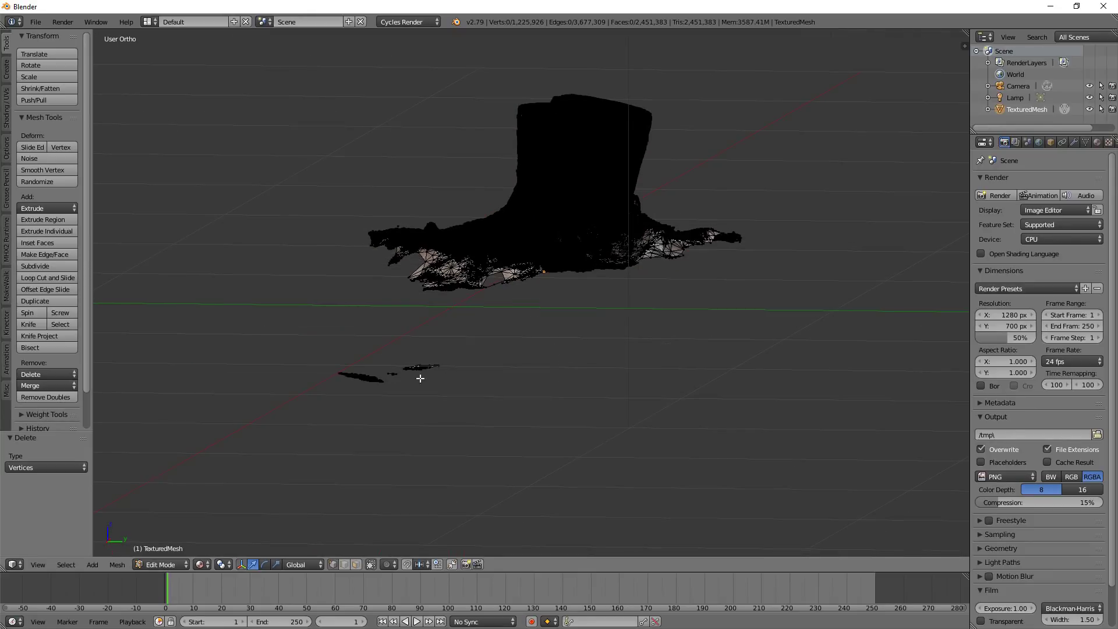
# Circle-select the stray fragments floating below the stump in wireframe display and delete their vertices.
pyautogui.press('z')
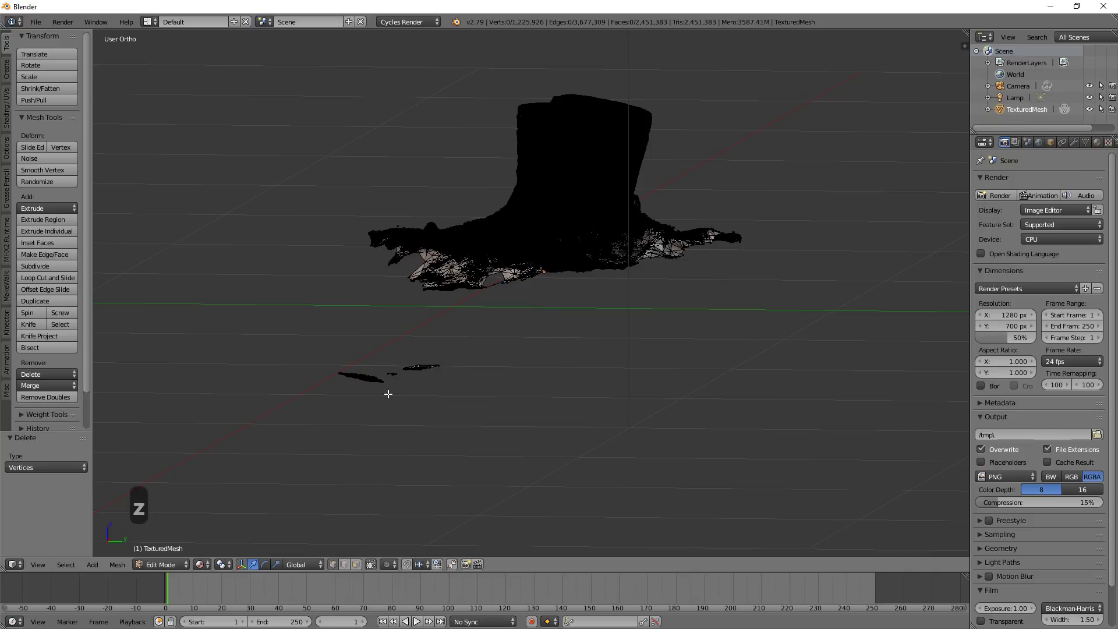
pyautogui.press('c')
pyautogui.scroll(-4, 387, 397)
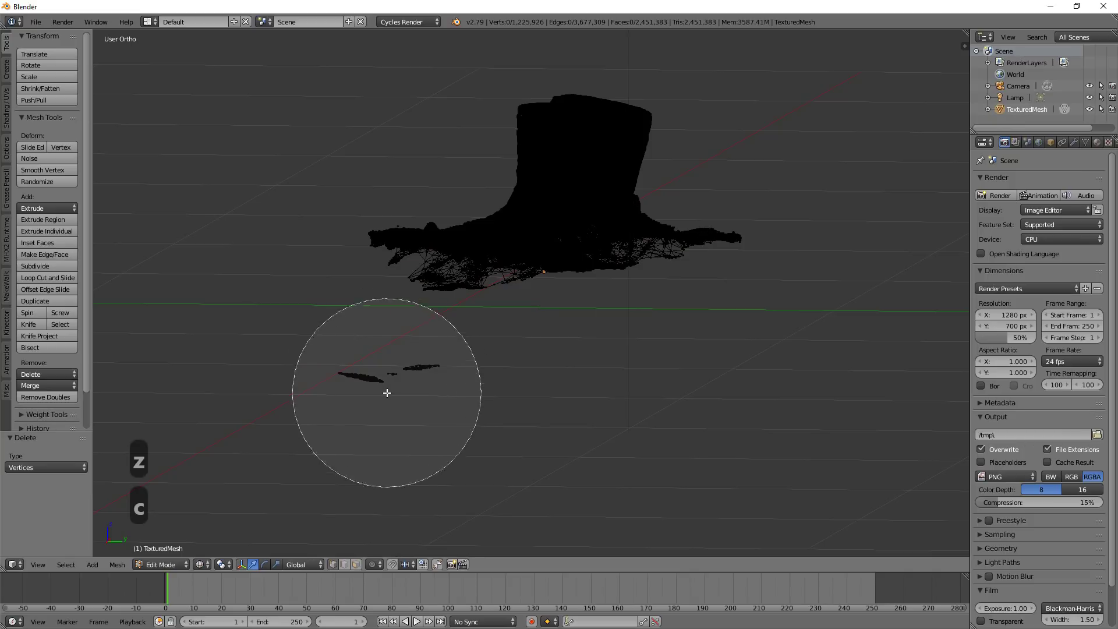
pyautogui.click(382, 408)
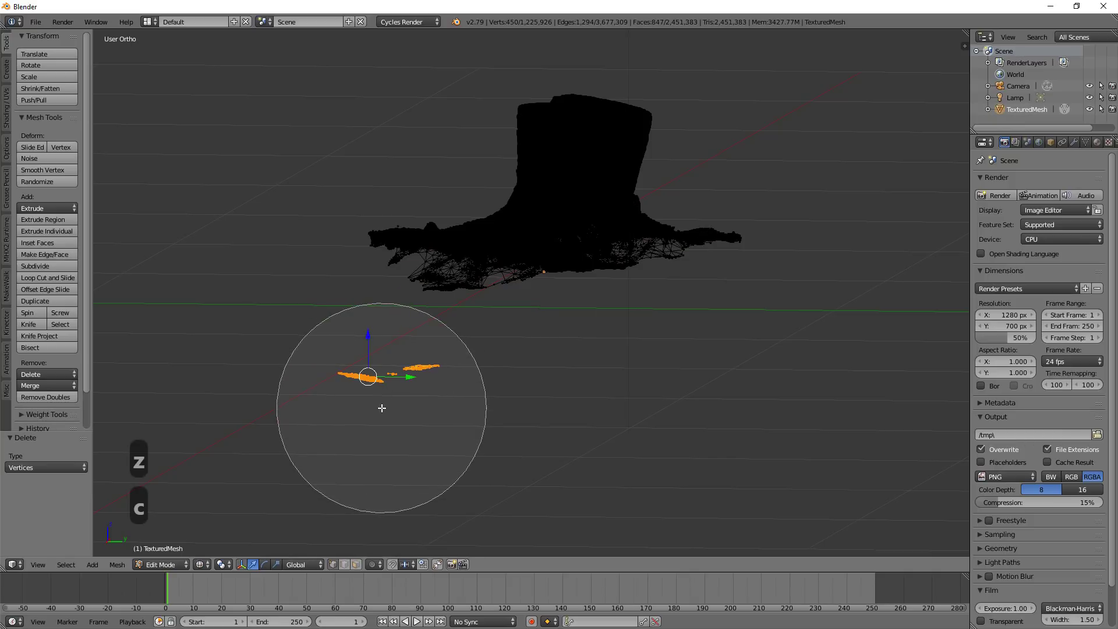
pyautogui.rightClick(382, 408)
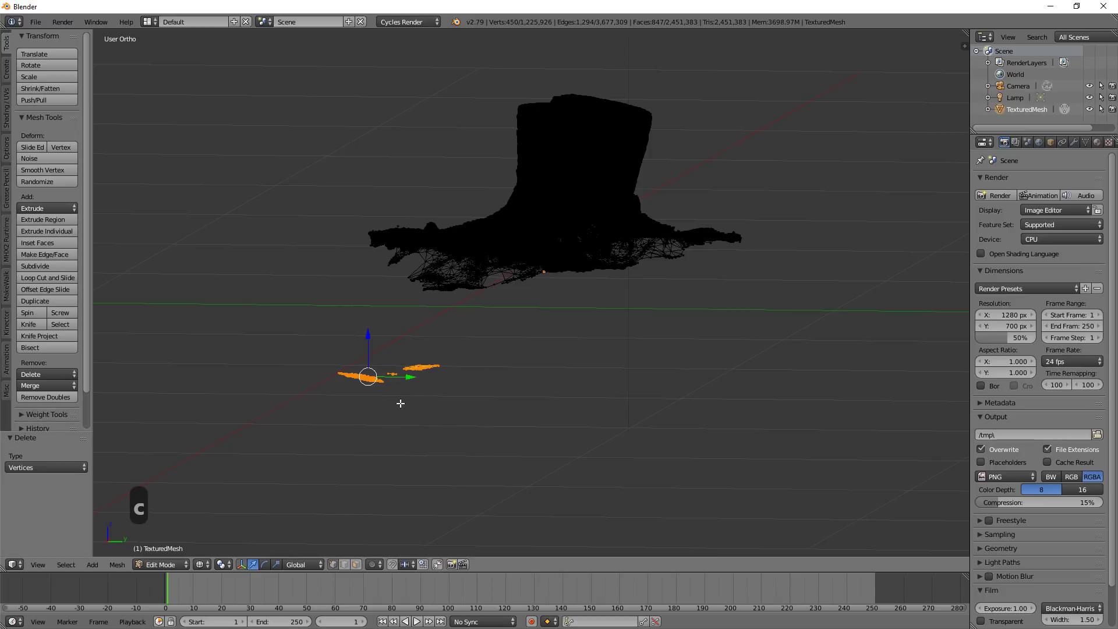
pyautogui.press('x')
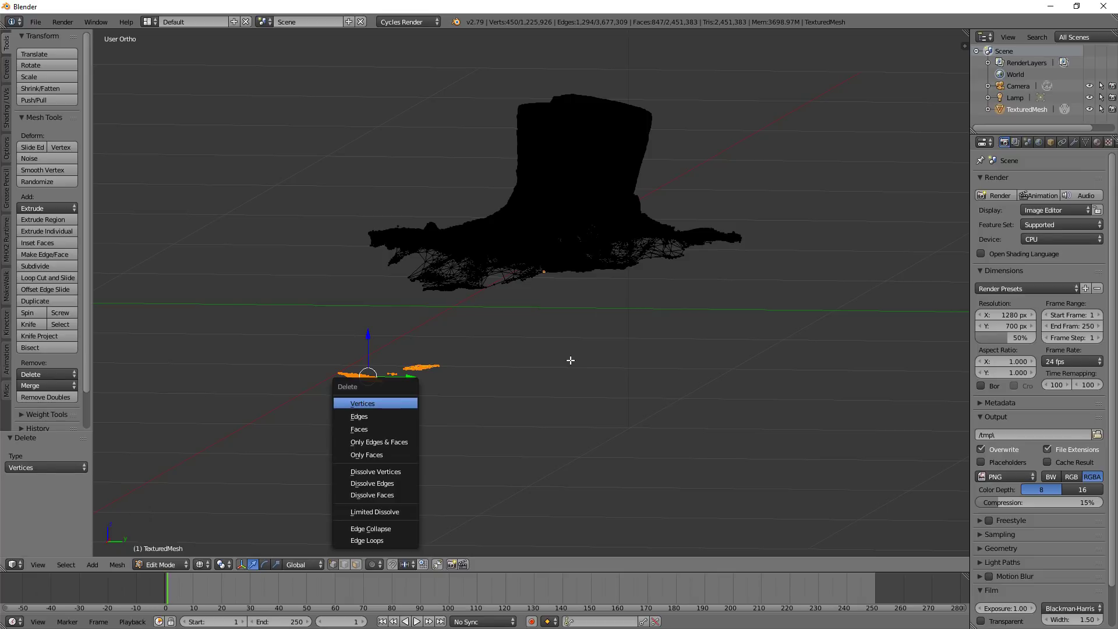
pyautogui.press('Return')
# Return to Material shading, leave Edit Mode and inspect the textured stump mesh from several sides.
pyautogui.click(206, 563)
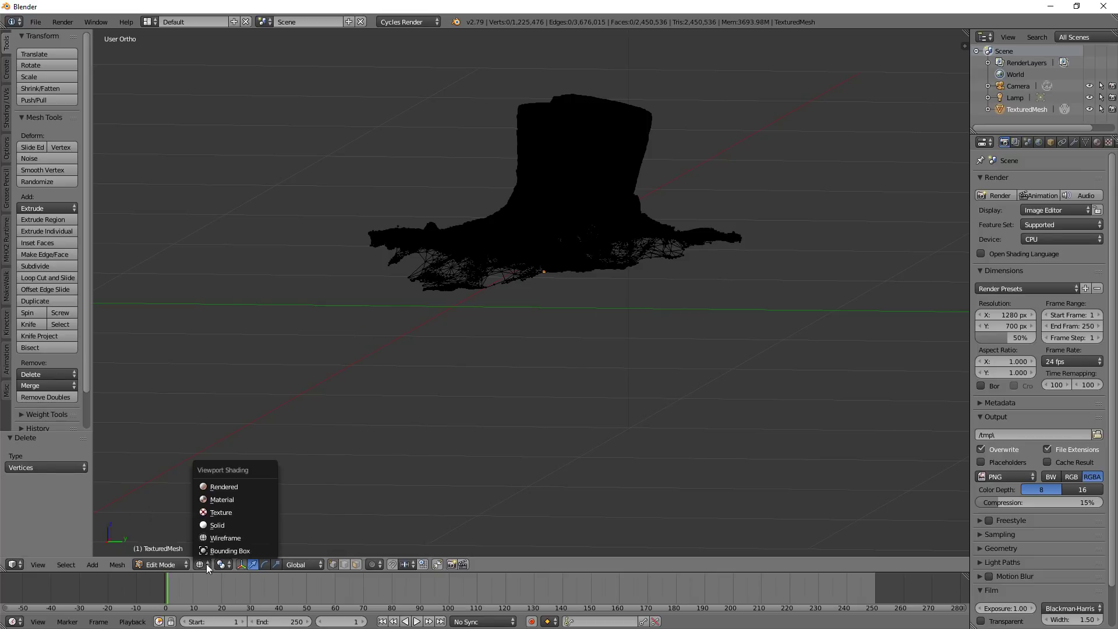
pyautogui.click(233, 500)
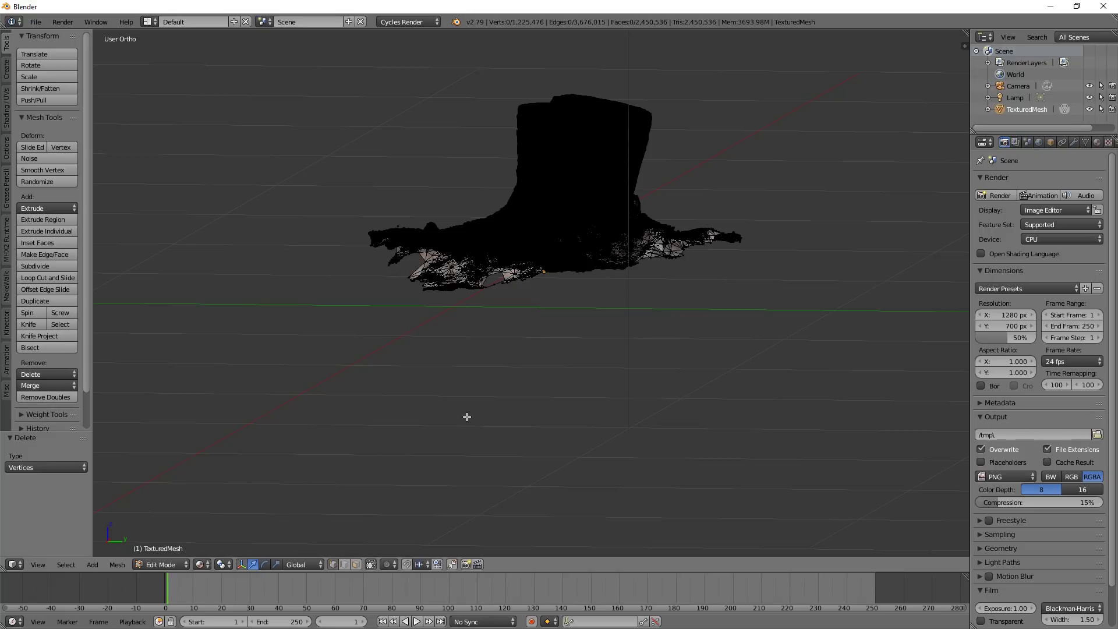
pyautogui.moveTo(522, 339); pyautogui.dragTo(527, 347, button='middle')
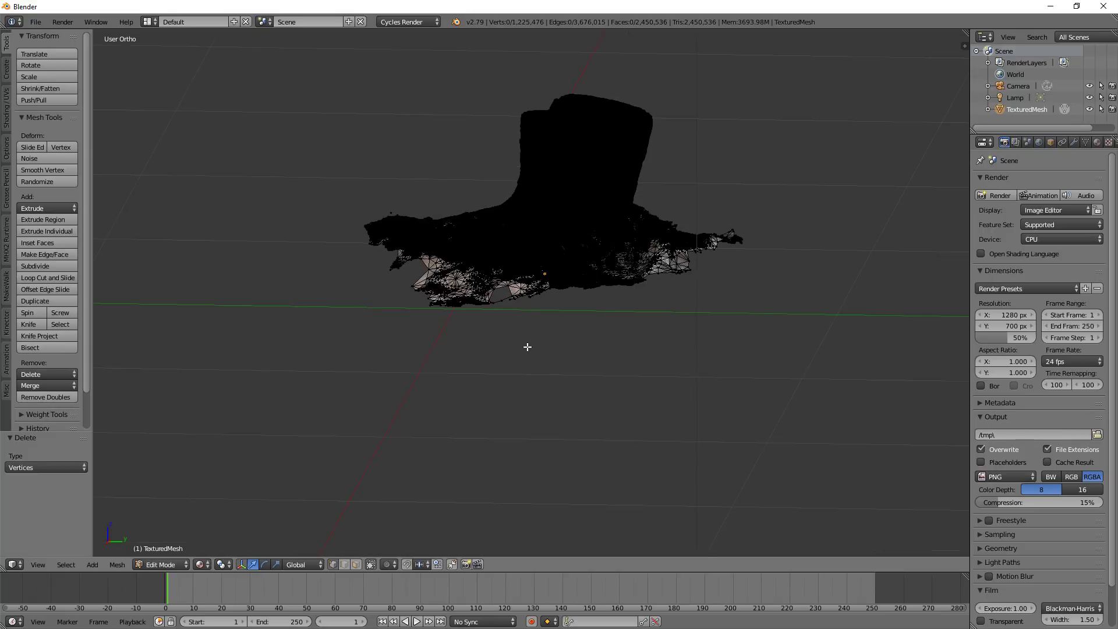
pyautogui.press('Tab')
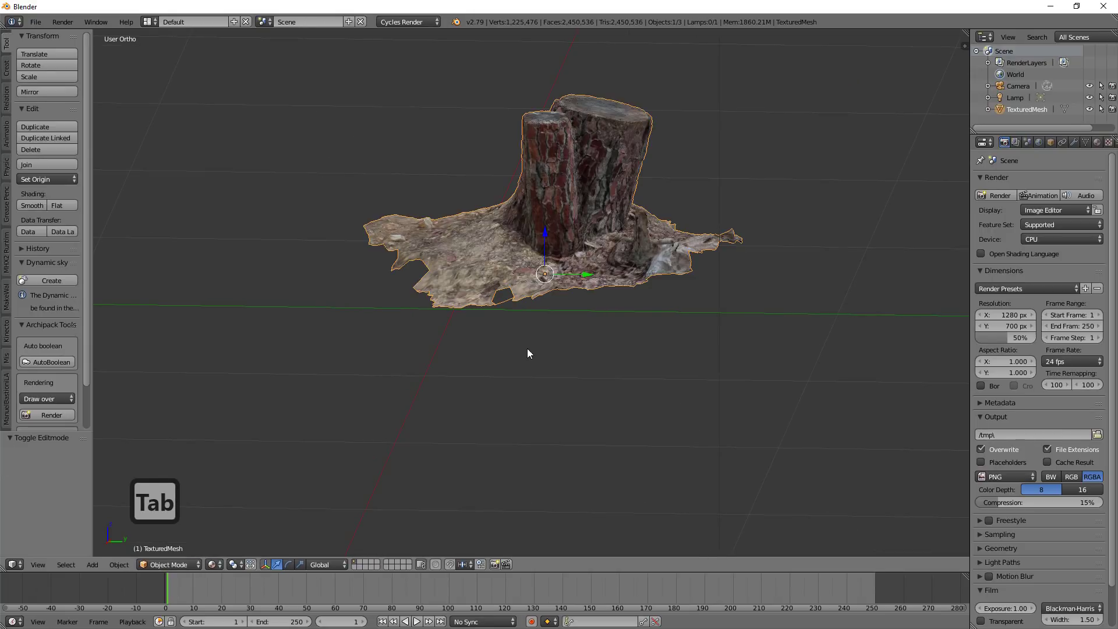
pyautogui.moveTo(525, 347); pyautogui.dragTo(479, 344, button='middle')
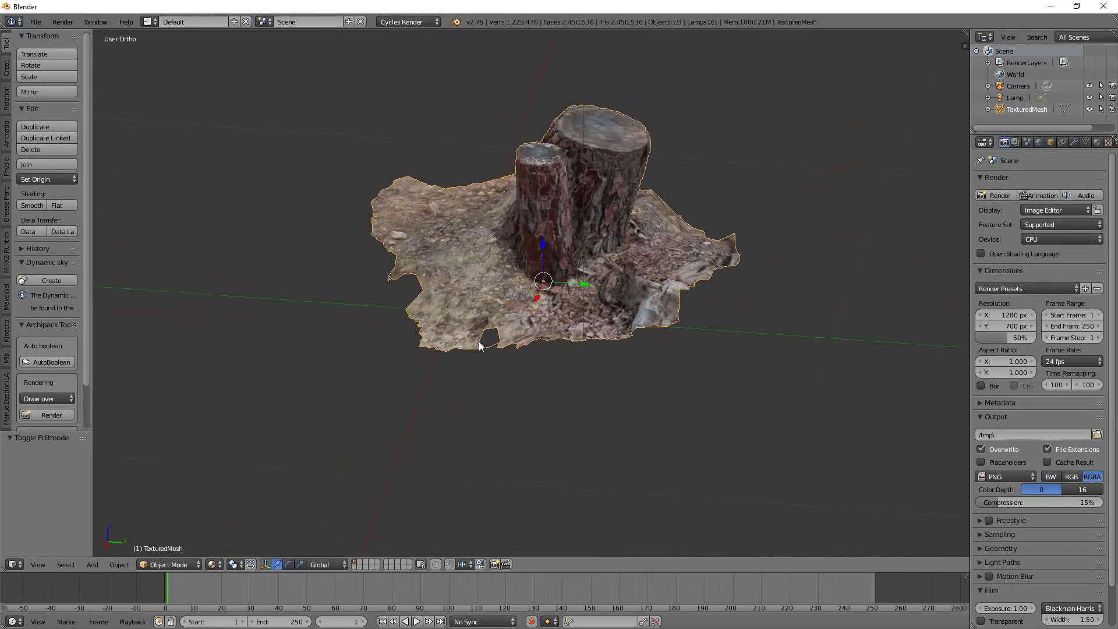
pyautogui.scroll(5, 479, 342)
pyautogui.moveTo(436, 268); pyautogui.dragTo(576, 301, button='middle')
pyautogui.scroll(-7, 576, 302)
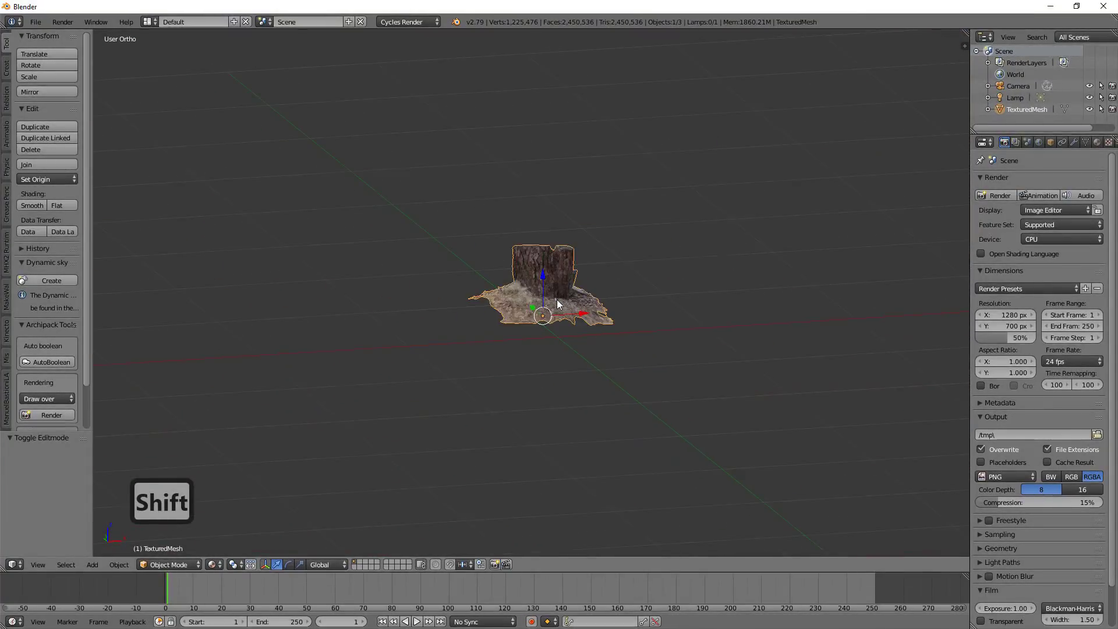
pyautogui.scroll(-5, 557, 303)
pyautogui.scroll(9, 556, 305)
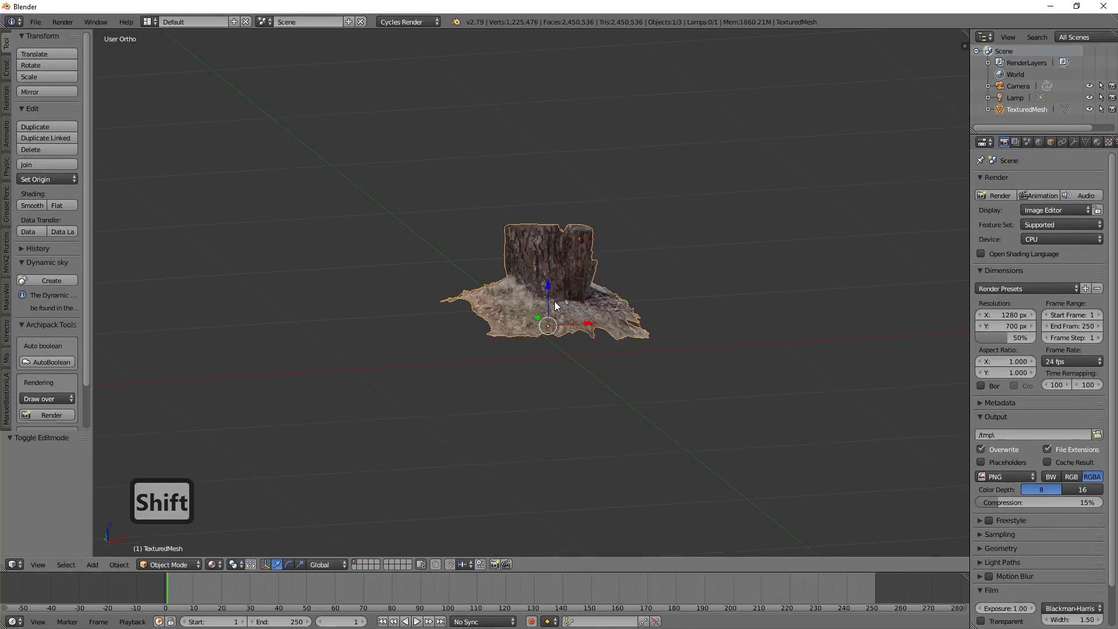
# Reset the 3D cursor to the world origin and check the stump's base against it from several sides.
pyautogui.hotkey('shift', 'c')
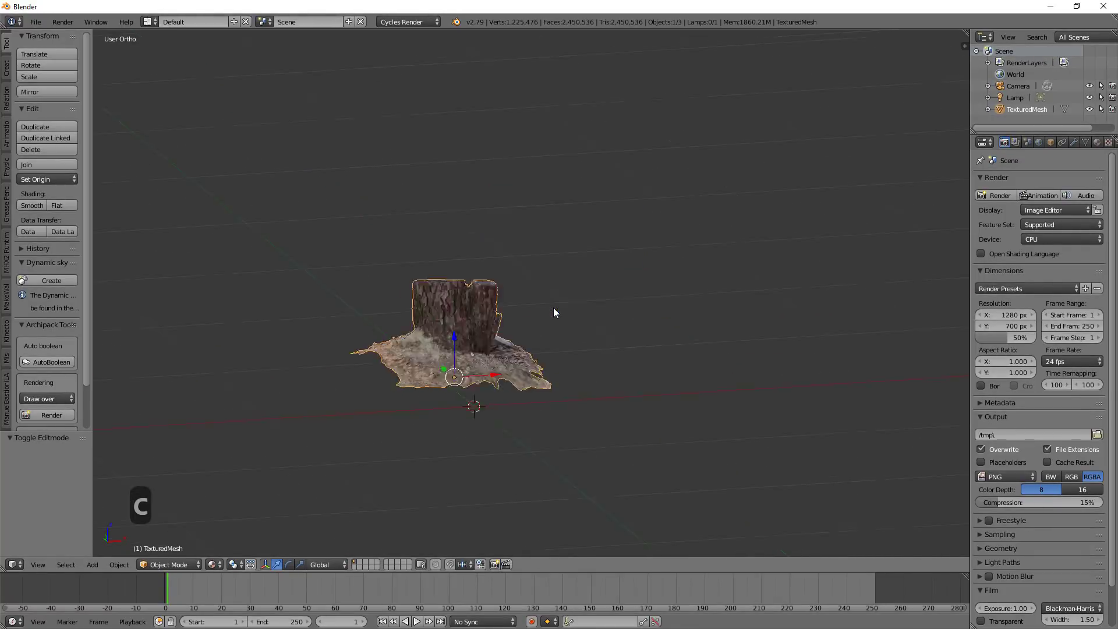
pyautogui.keyDown('shift'); pyautogui.moveTo(373, 333); pyautogui.dragTo(459, 68, button='middle'); pyautogui.keyUp('shift')
pyautogui.scroll(8, 482, 343)
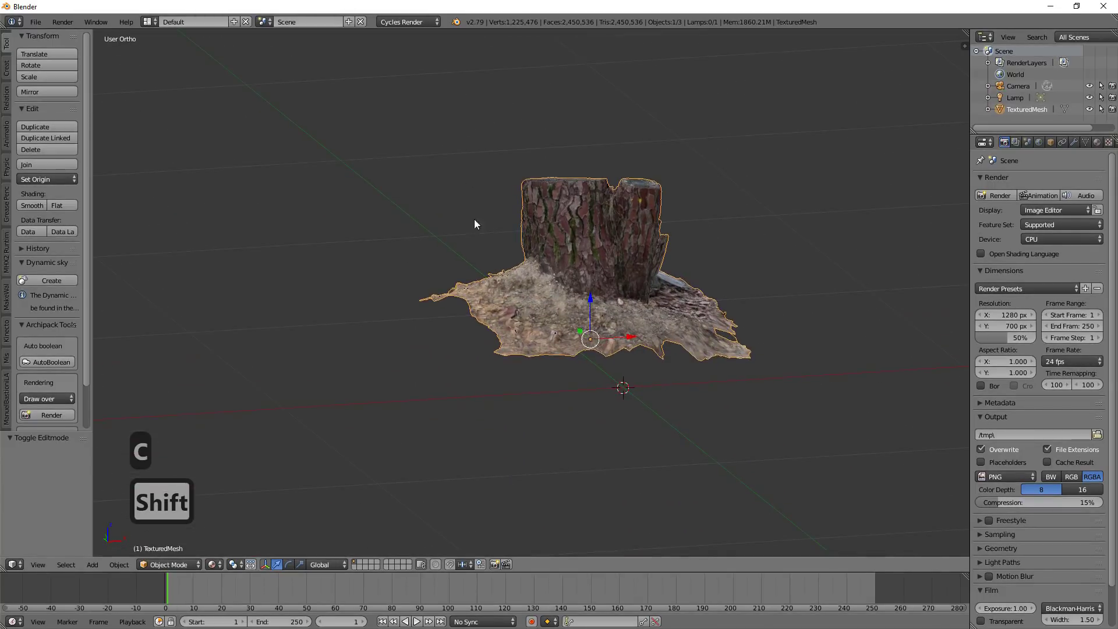
pyautogui.scroll(6, 476, 238)
pyautogui.moveTo(515, 245)
pyautogui.keyDown('shift'); pyautogui.mouseDown(button='middle')
pyautogui.moveTo(496, 242)
pyautogui.moveTo(522, 239)
pyautogui.mouseUp(button='middle'); pyautogui.keyUp('shift')
pyautogui.scroll(-4, 519, 239)
pyautogui.moveTo(452, 283); pyautogui.dragTo(464, 284, button='middle')
pyautogui.press('KP_Decimal')
pyautogui.moveTo(351, 289); pyautogui.dragTo(387, 297, button='middle')
pyautogui.moveTo(402, 293); pyautogui.dragTo(484, 306, button='middle')
# Move the stump mesh down onto the 3D cursor and set its origin to the 3D cursor.
pyautogui.moveTo(543, 317); pyautogui.dragTo(603, 414)
pyautogui.moveTo(736, 373); pyautogui.dragTo(576, 396, button='middle')
pyautogui.hotkey('ctrl', 'alt', 'shift', 'c')
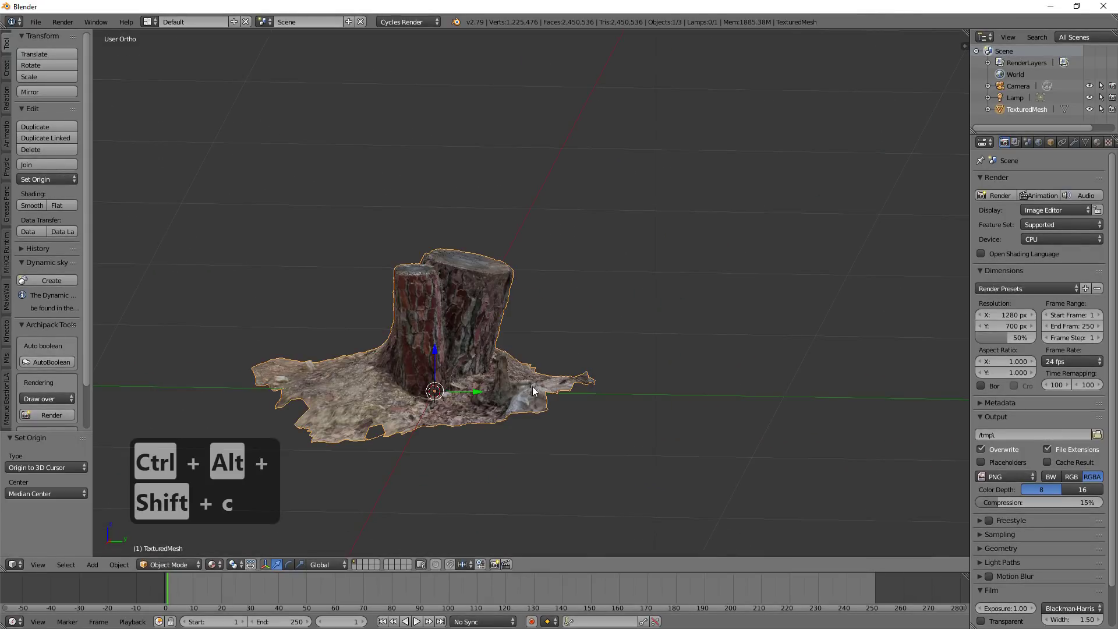
pyautogui.moveTo(402, 456); pyautogui.dragTo(542, 446, button='middle')
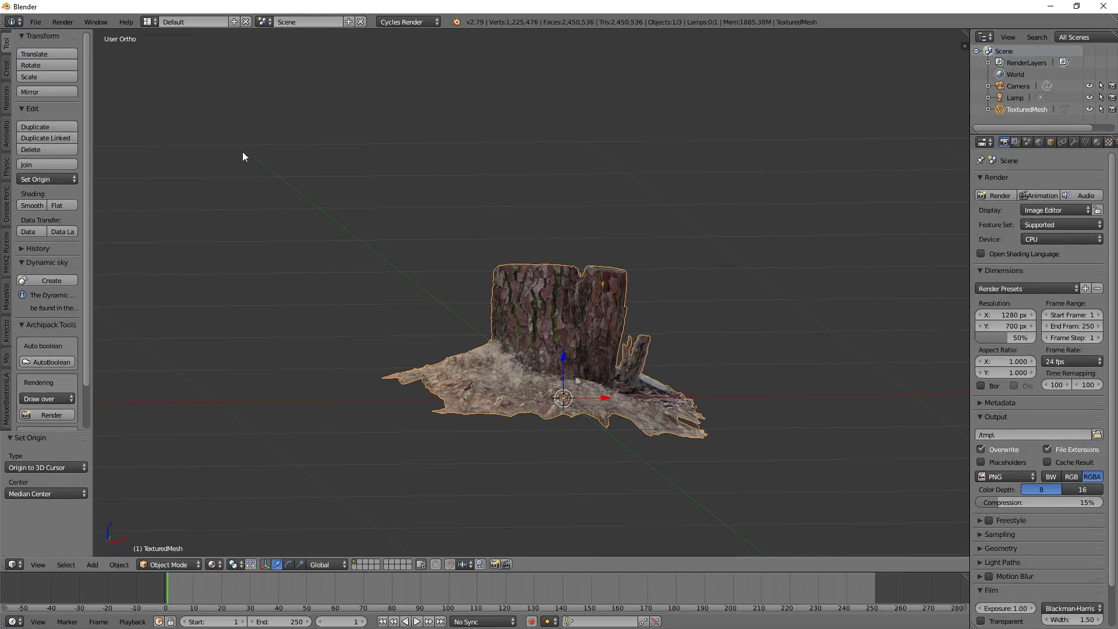
# Export the stump as a Wavefront OBJ named ma_souche_toute into the soucheèenphoto folder on the desktop.
pyautogui.click(36, 23)
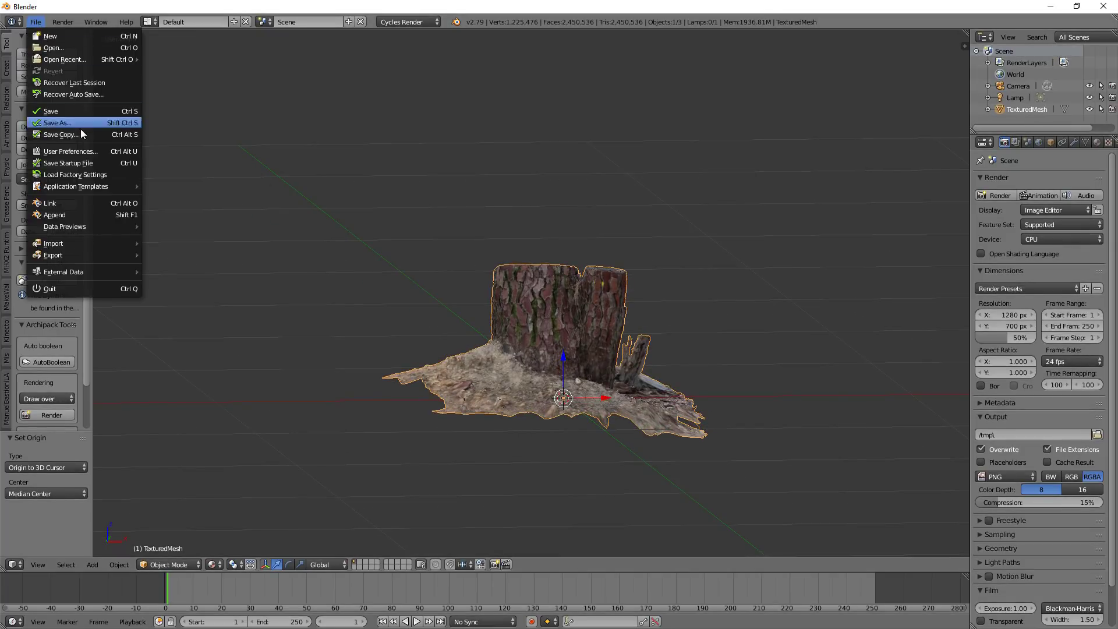
pyautogui.moveTo(87, 257)
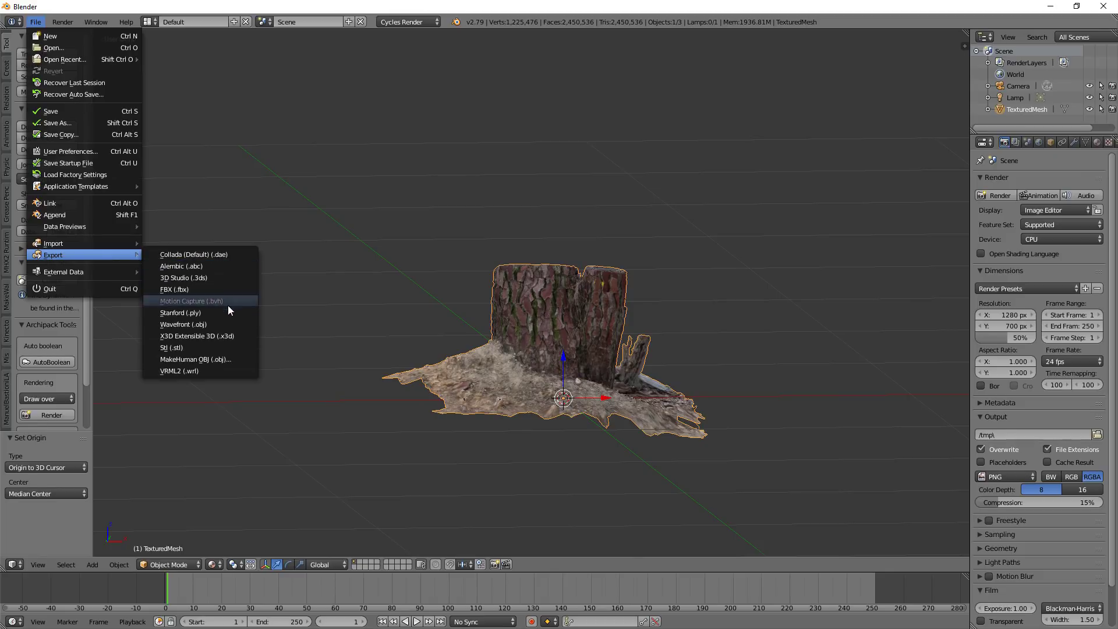
pyautogui.click(227, 324)
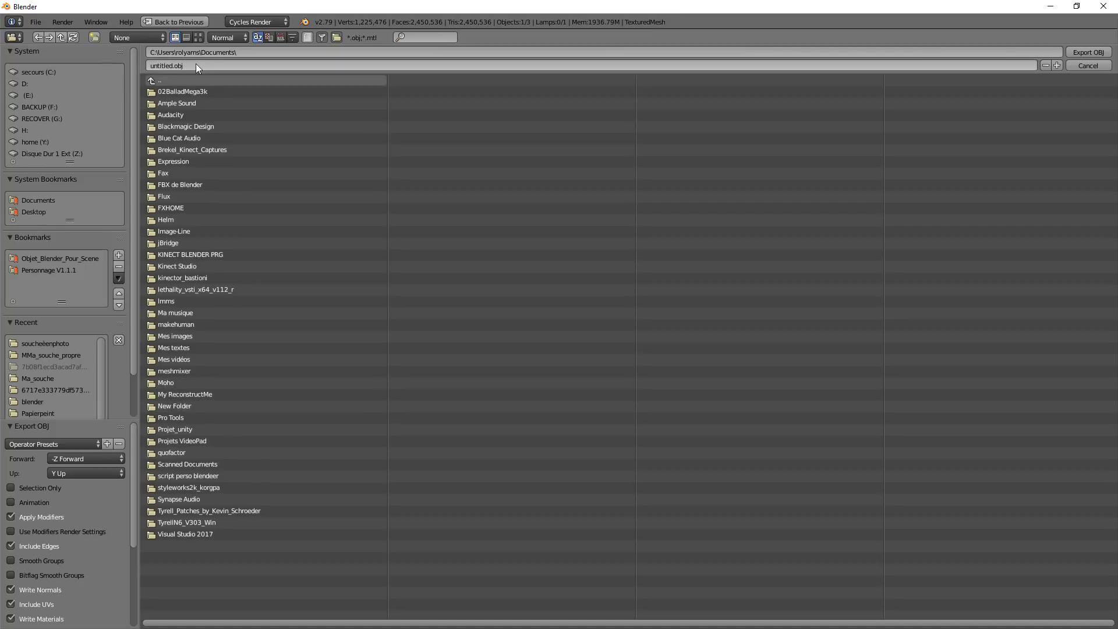
pyautogui.click(47, 210)
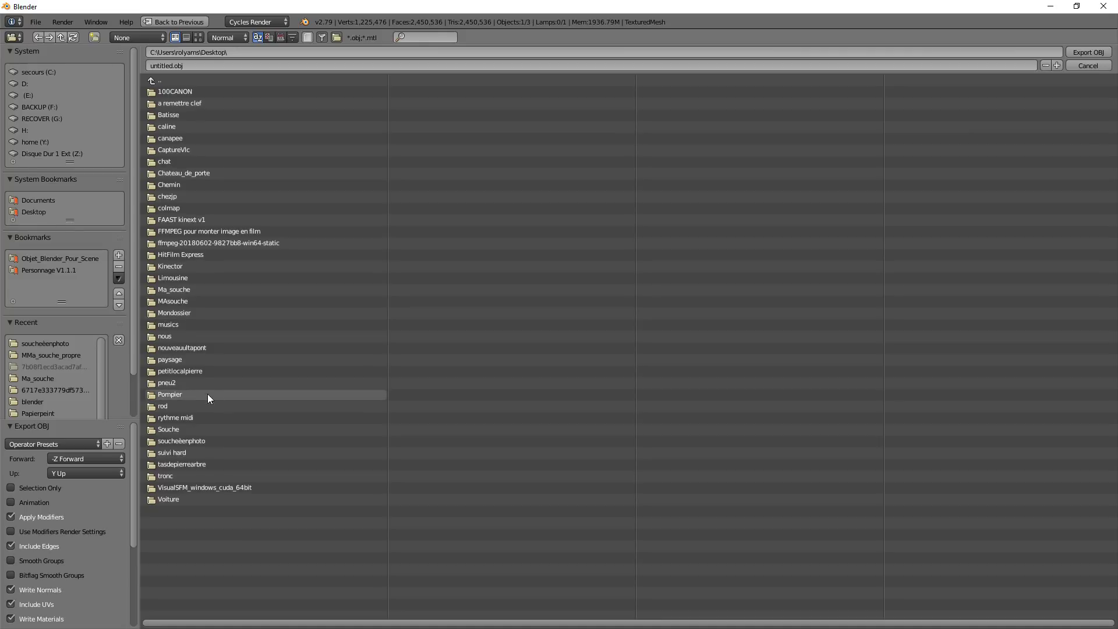
pyautogui.click(216, 442)
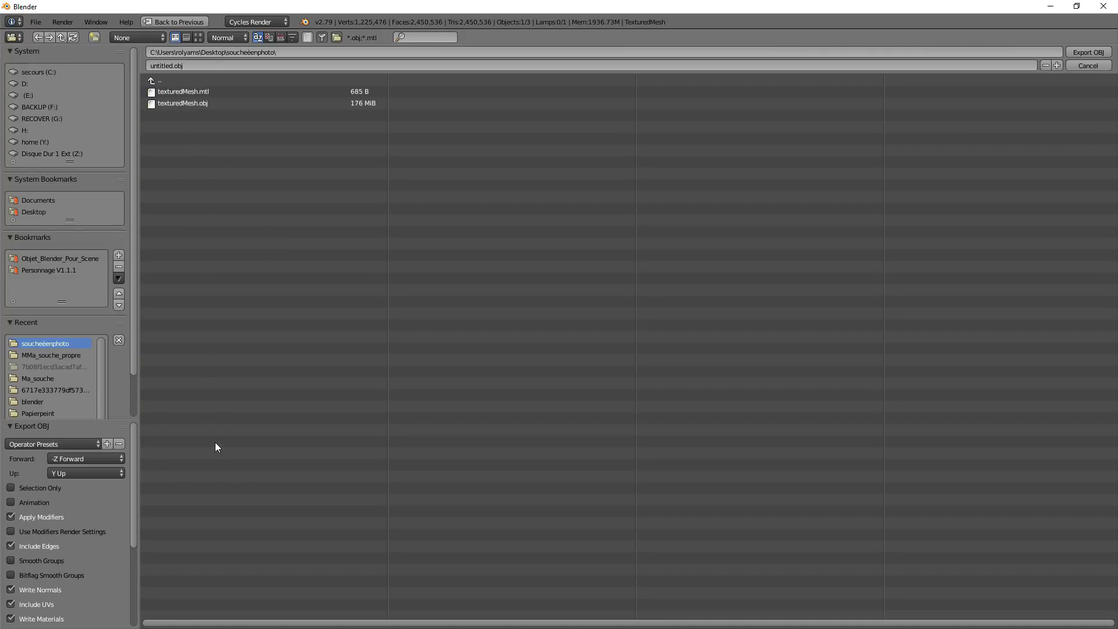
pyautogui.click(205, 65)
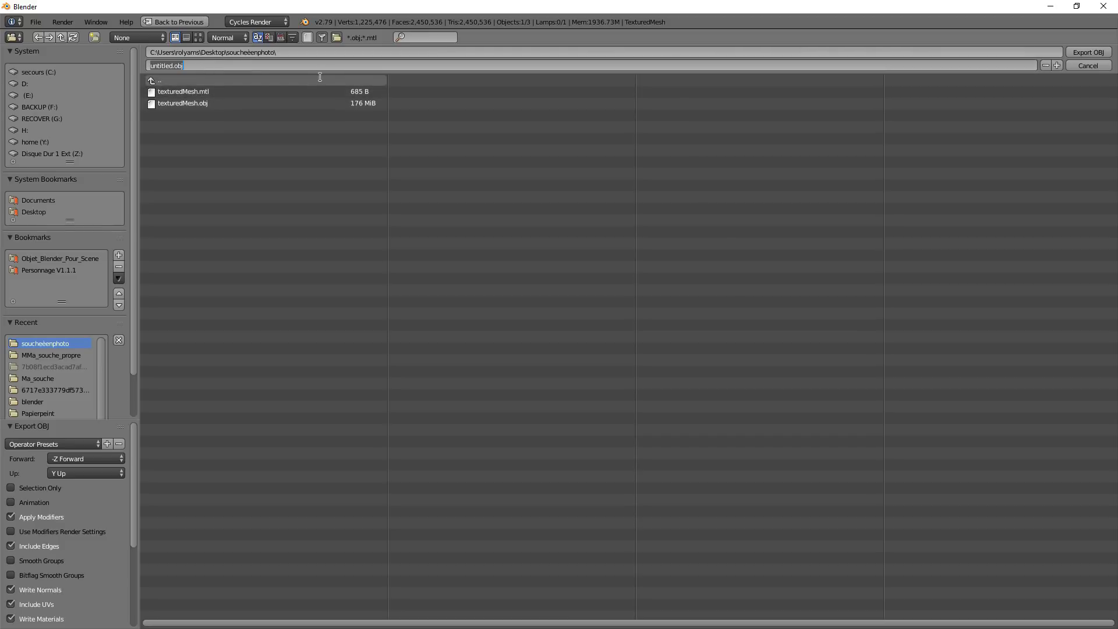
pyautogui.write('ma_so')
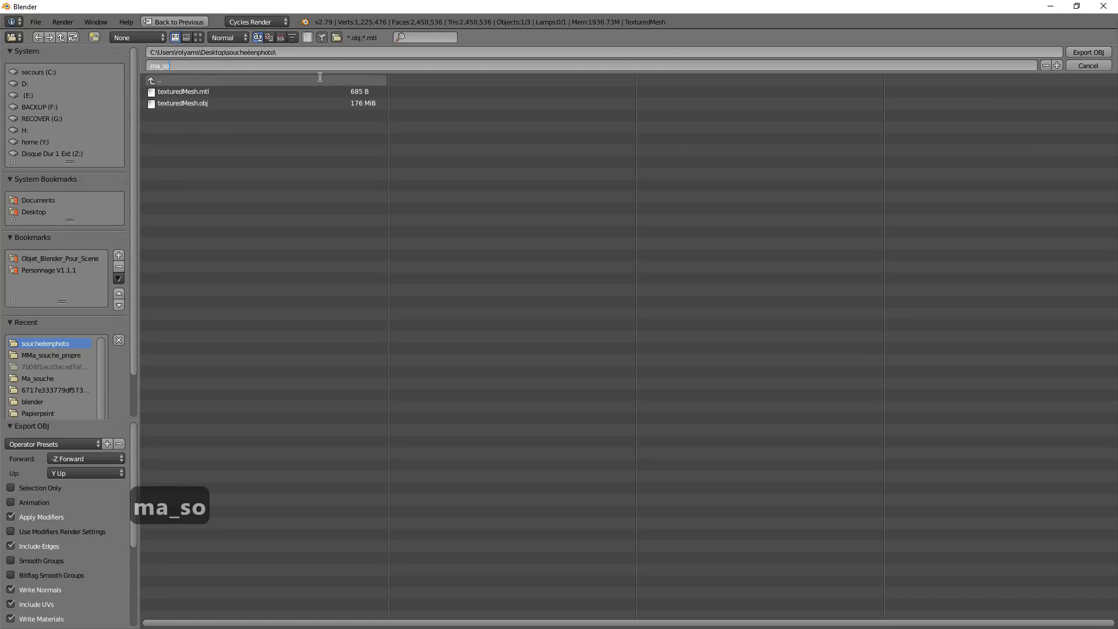
pyautogui.write('uche_toute')
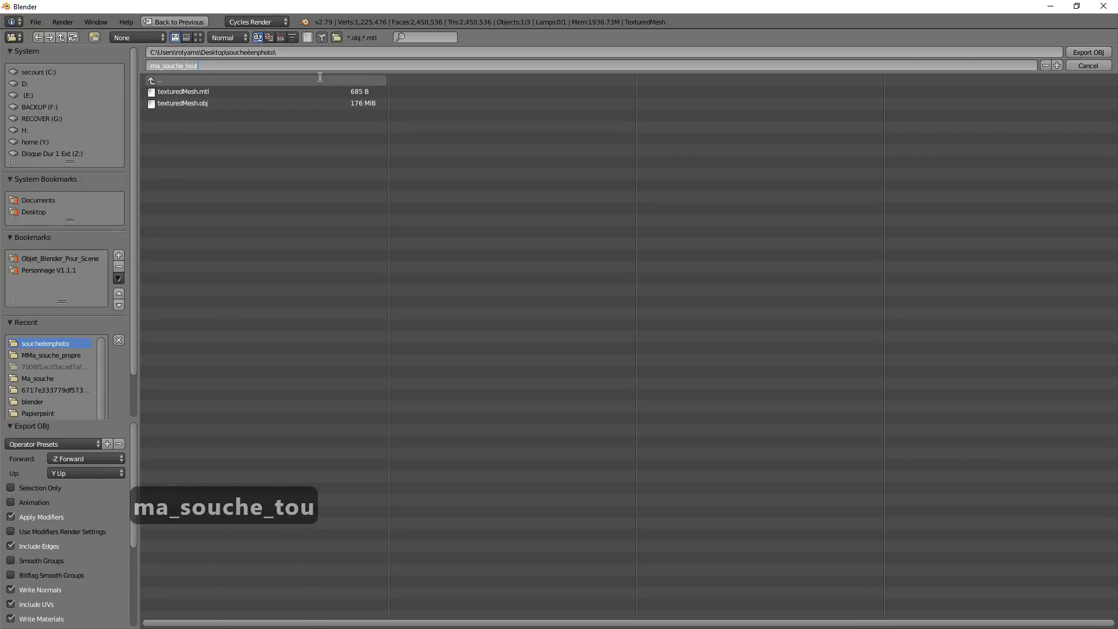
pyautogui.write('e')
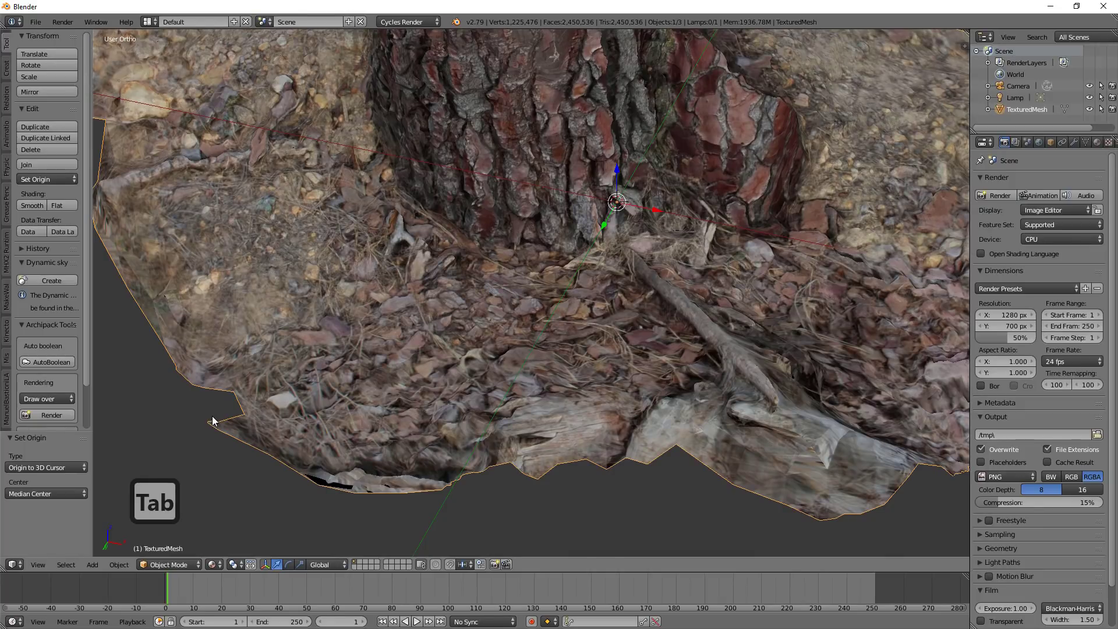
# Put the stump mesh into Edit Mode and select all its non-manifold geometry along the open outer border.
pyautogui.press('Tab')
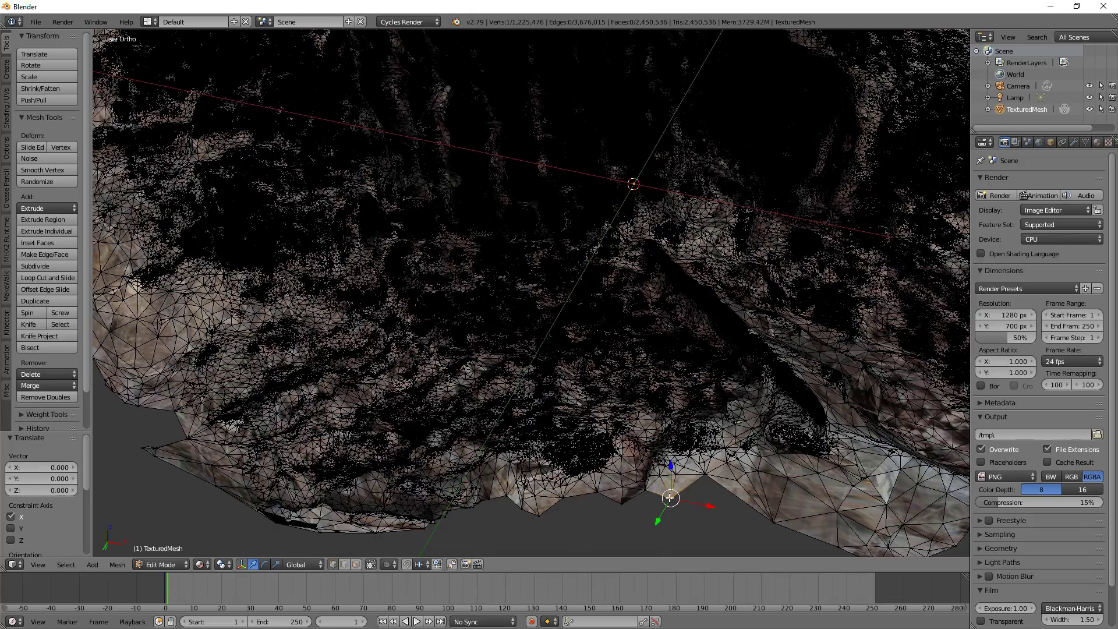
pyautogui.click(563, 517)
pyautogui.click(75, 563)
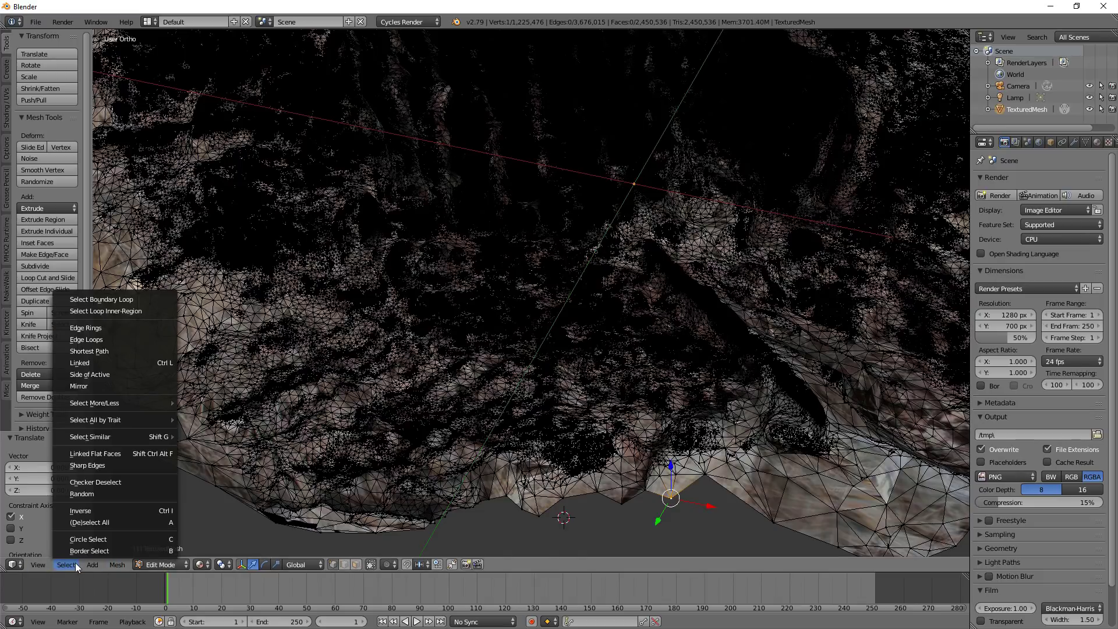
pyautogui.moveTo(110, 437)
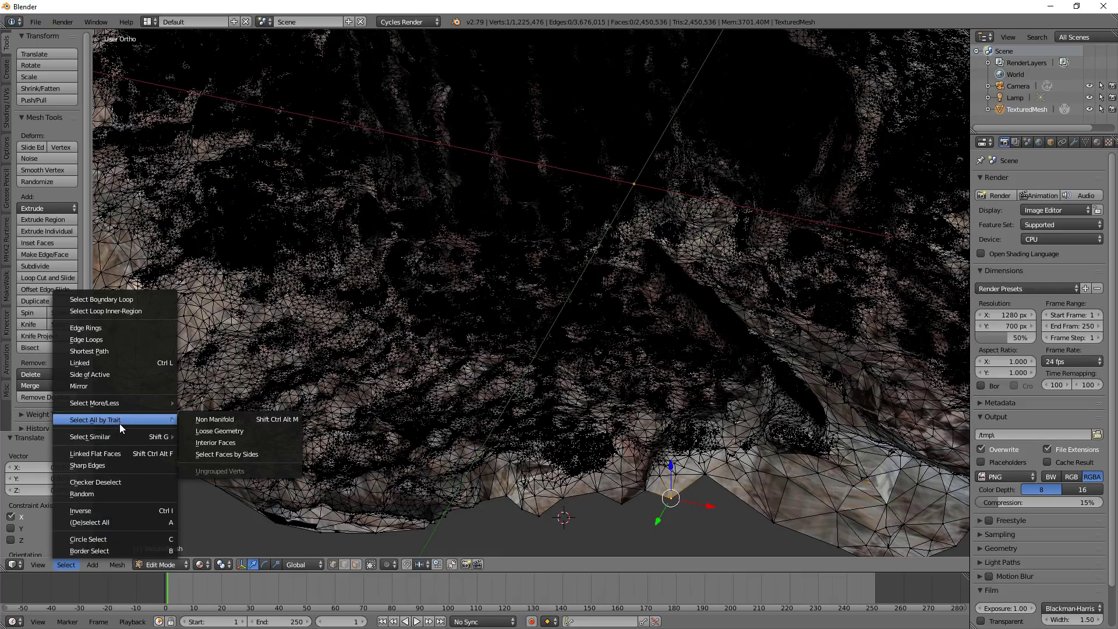
pyautogui.click(215, 420)
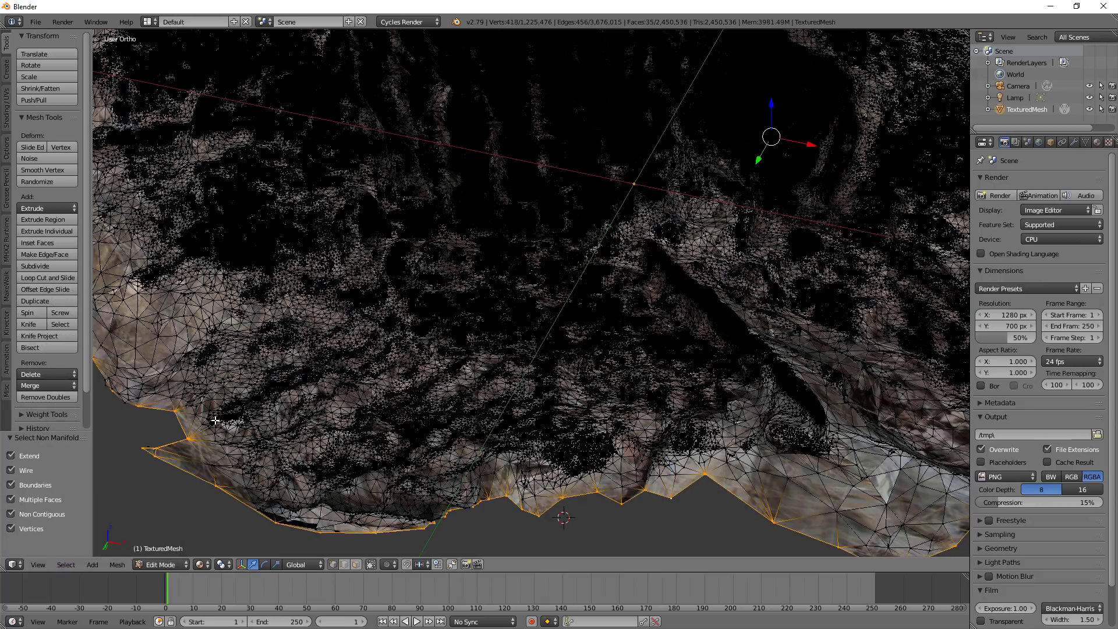
# Flatten the selected open border of the stump mesh by scaling it to 0 along the global Z axis.
pyautogui.scroll(-5, 335, 417)
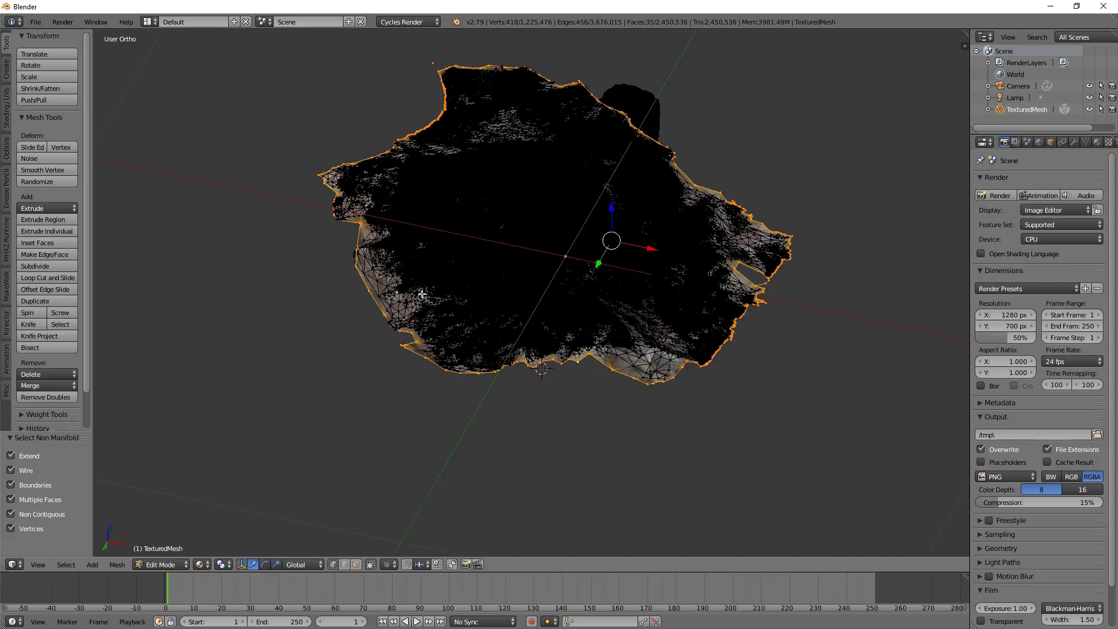
pyautogui.moveTo(310, 234); pyautogui.dragTo(301, 257, button='middle')
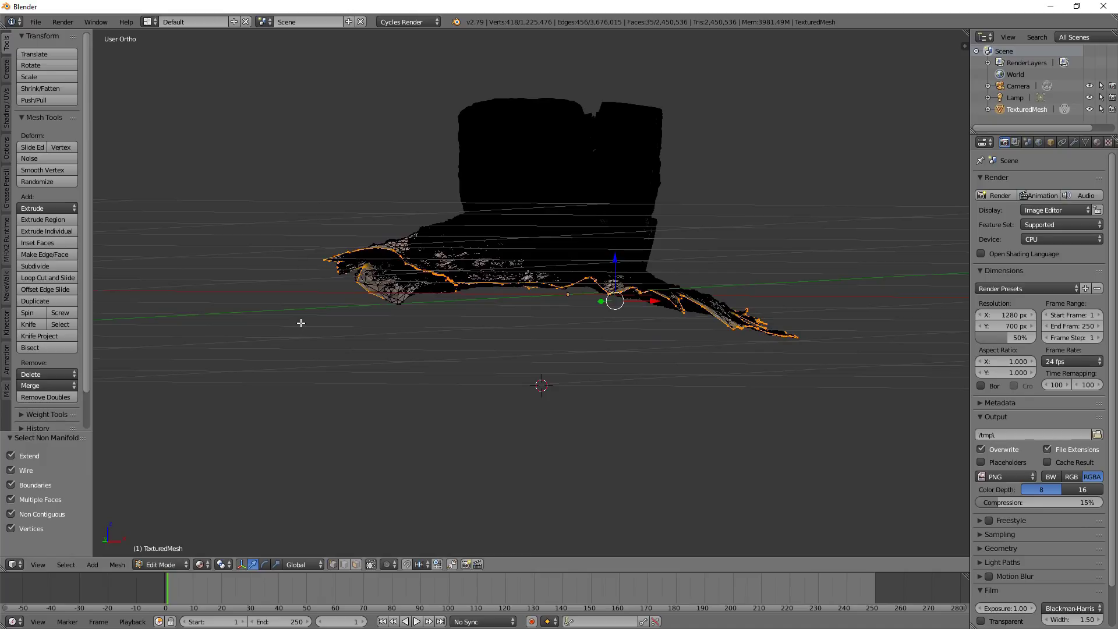
pyautogui.press('s')
pyautogui.press('x')
pyautogui.press('0')
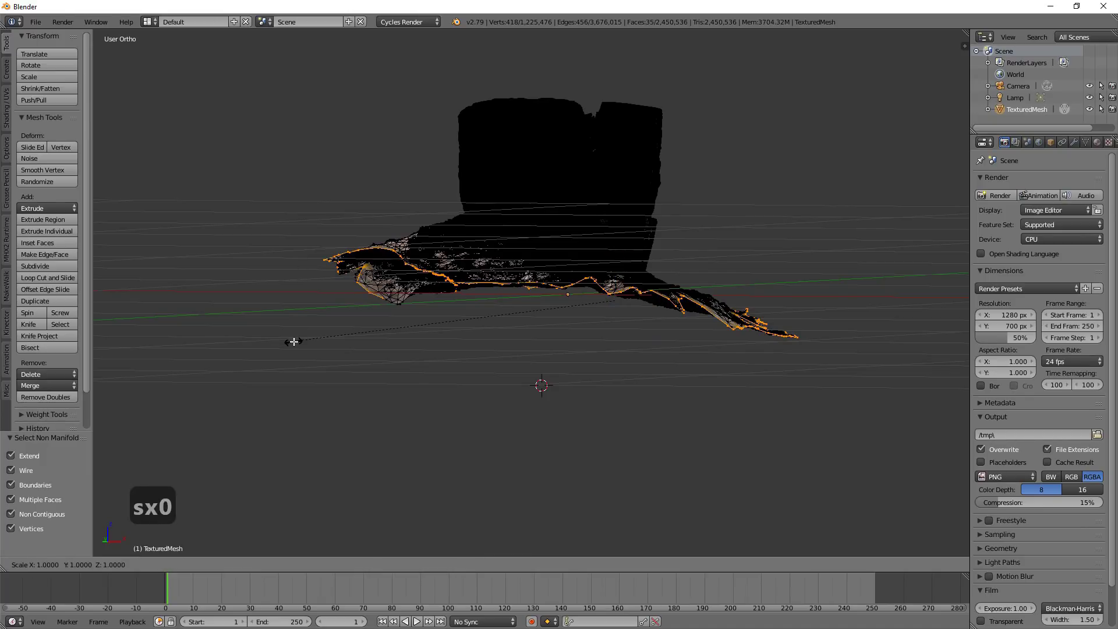
pyautogui.press('y')
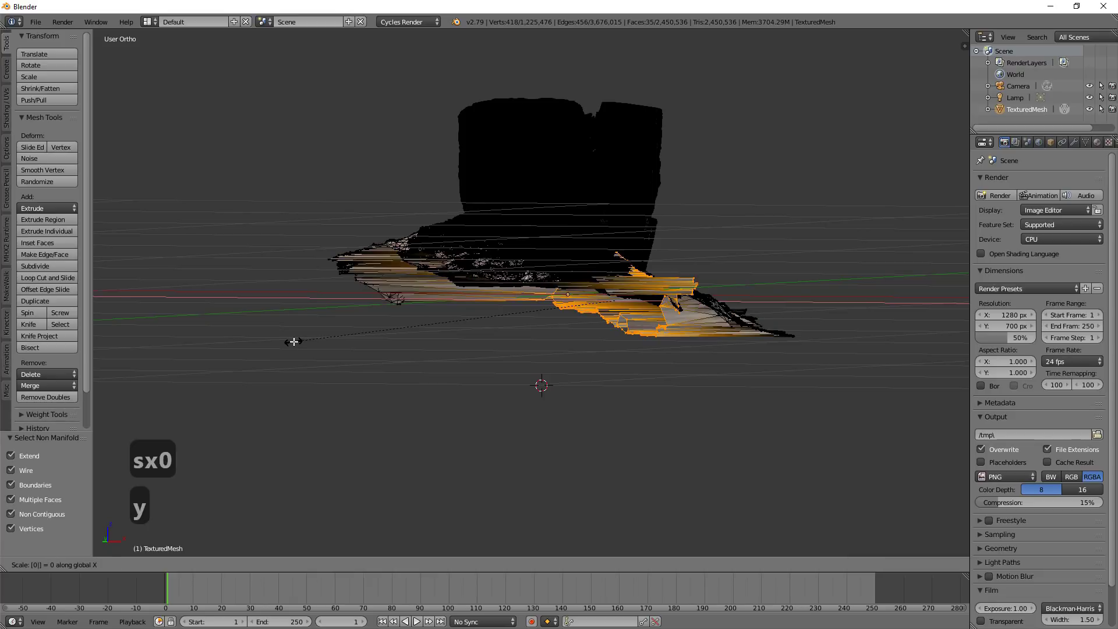
pyautogui.press('z')
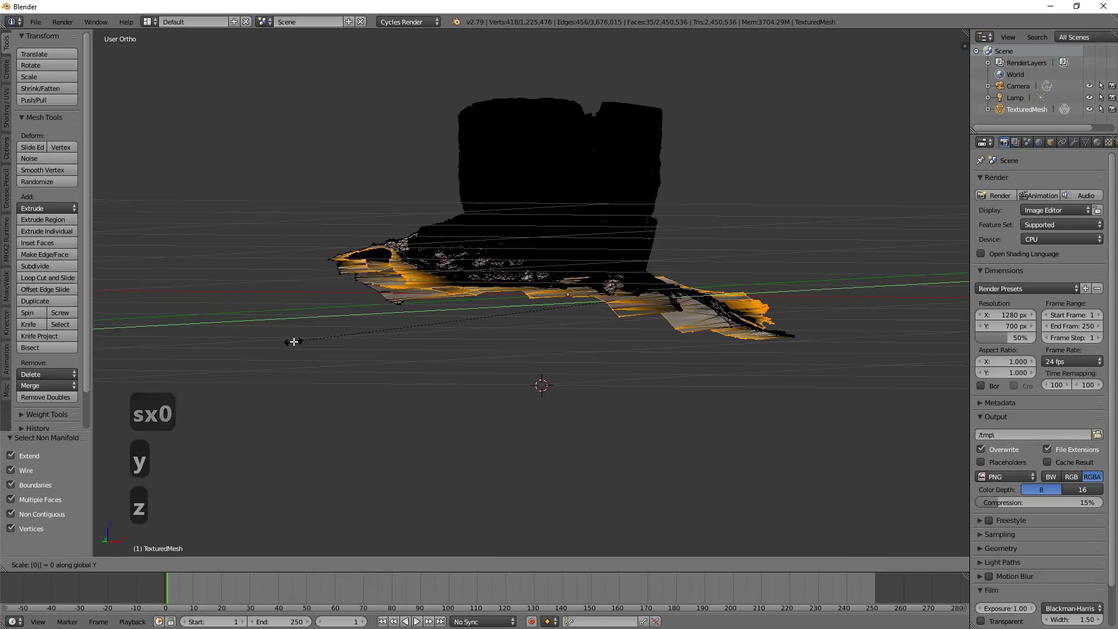
pyautogui.press('y')
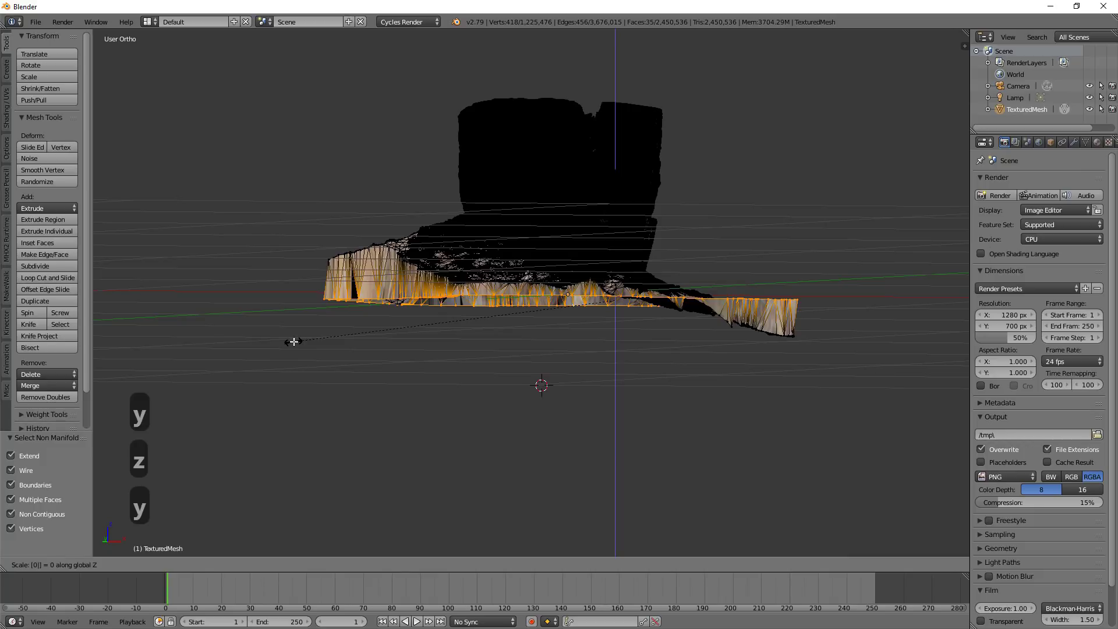
pyautogui.press('z')
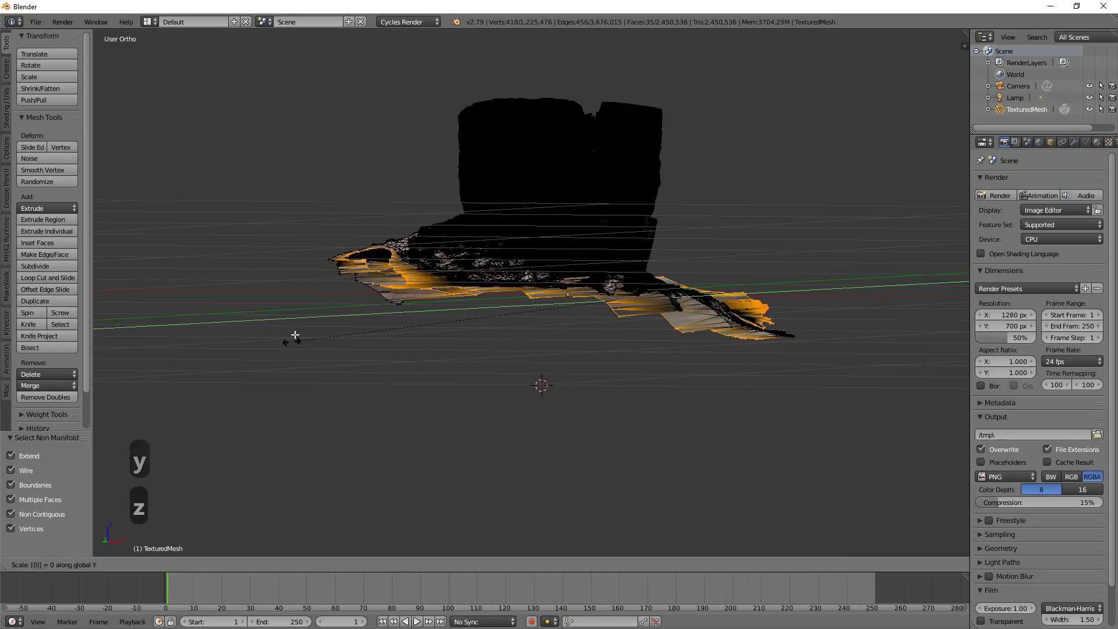
pyautogui.press('z')
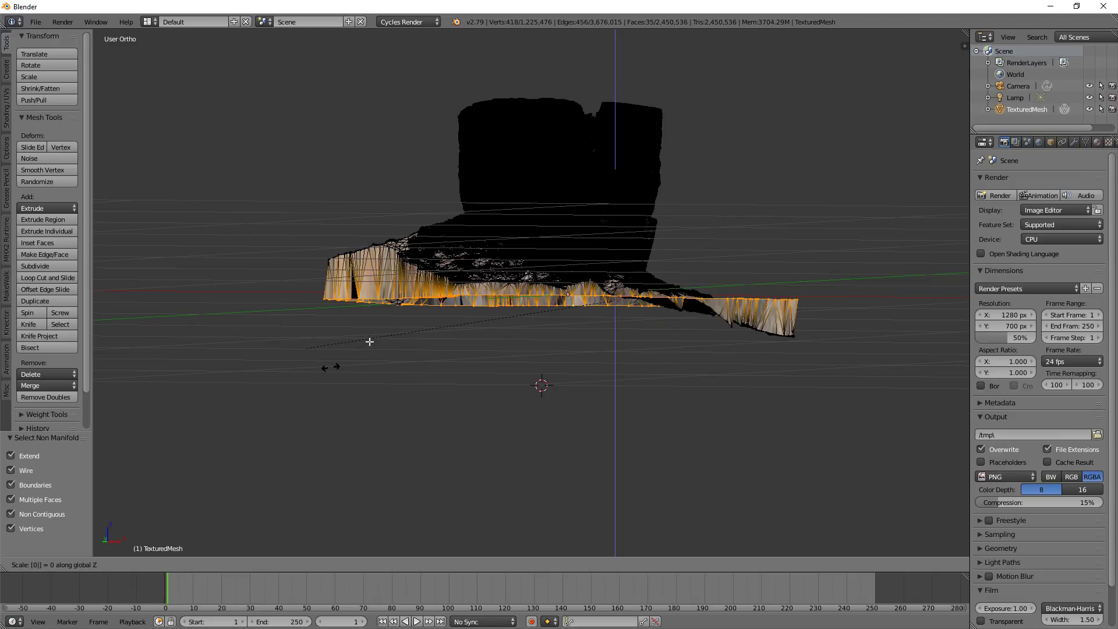
pyautogui.press('Return')
pyautogui.moveTo(403, 358); pyautogui.dragTo(637, 280, button='middle')
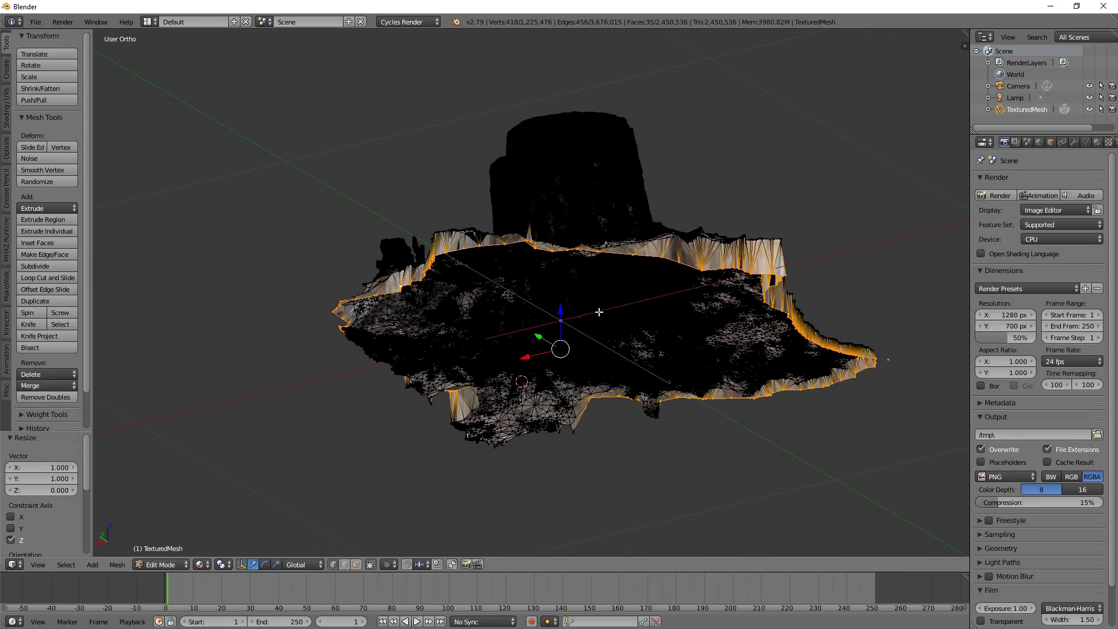
# In front view, move the flattened border straight down along Z by about 0.085 and return to Object Mode.
pyautogui.press('KP_1')
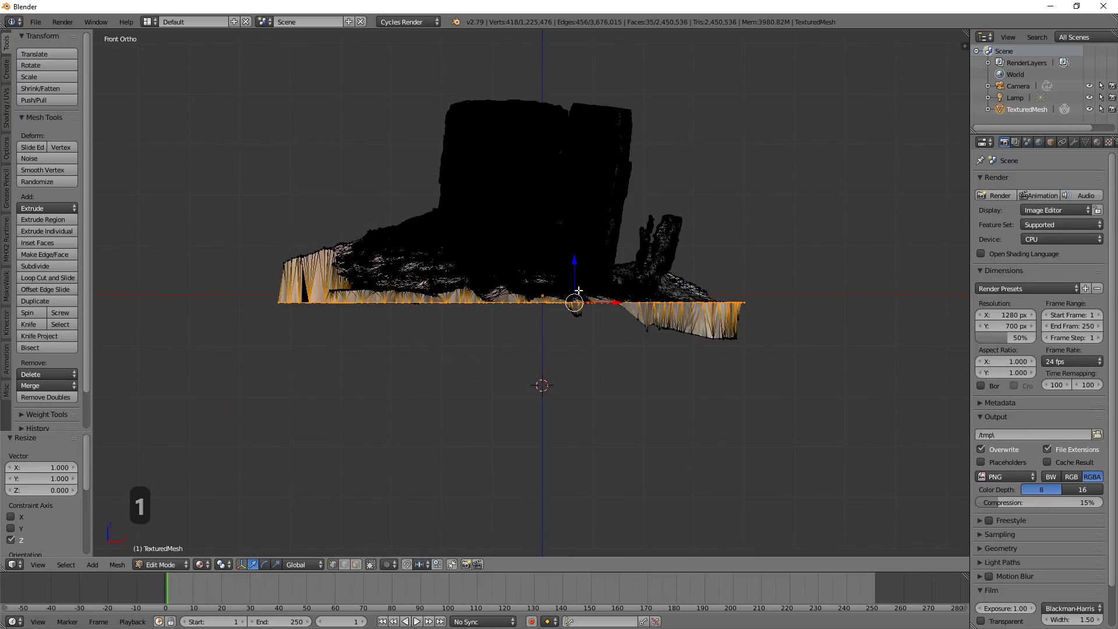
pyautogui.press('g')
pyautogui.press('z')
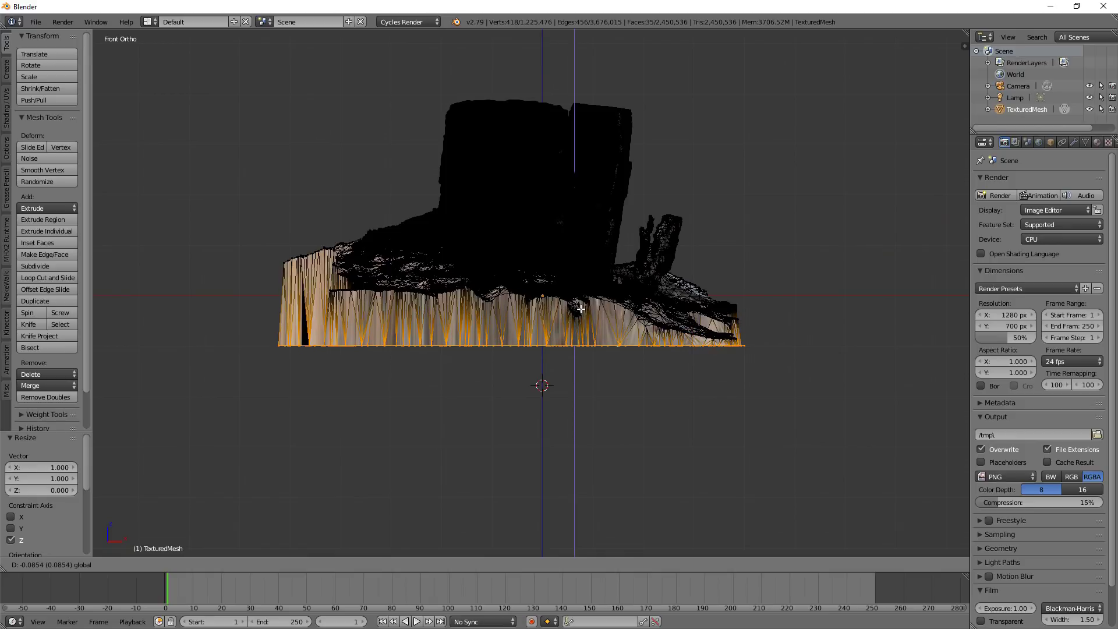
pyautogui.press('Tab')
# Add a plane mesh at the 3D cursor beneath the stump.
pyautogui.moveTo(399, 449); pyautogui.dragTo(509, 414, button='middle')
pyautogui.scroll(-3, 509, 414)
pyautogui.hotkey('shift', 'a')
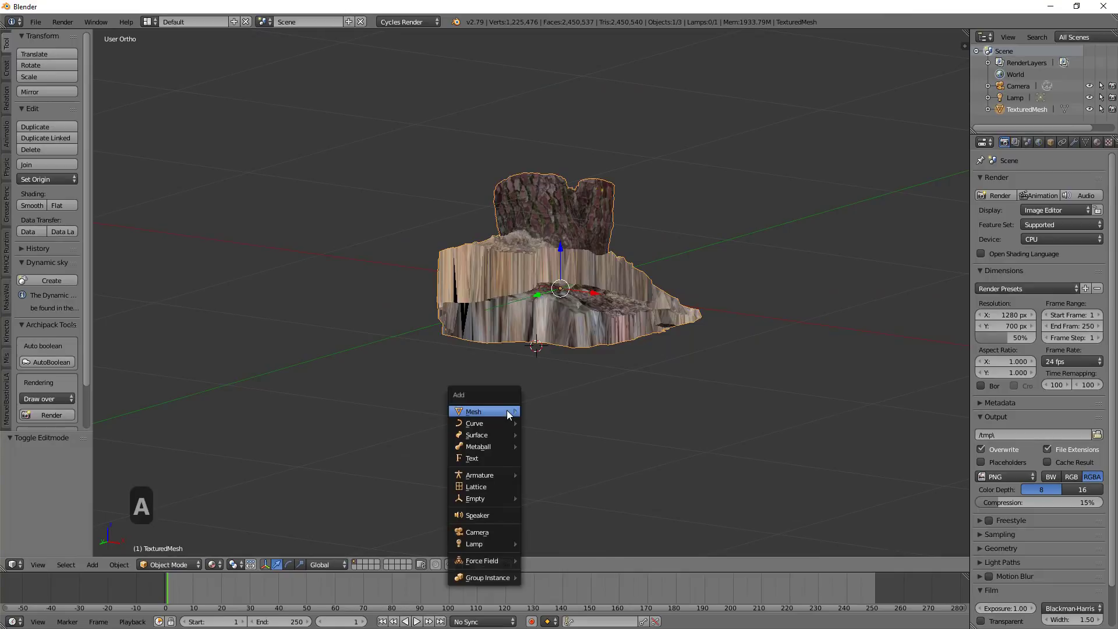
pyautogui.moveTo(507, 411)
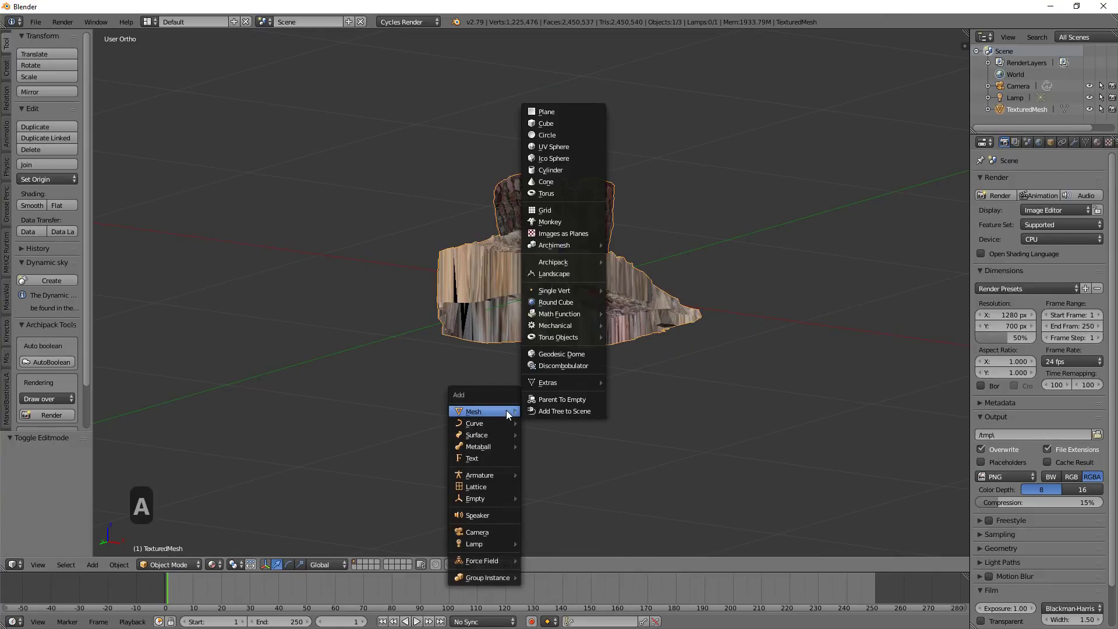
pyautogui.click(558, 112)
# Raise the plane along Z by about 0.088, and lower it by 0.012 so it crosses the stump's extruded skirt.
pyautogui.moveTo(688, 250); pyautogui.dragTo(687, 282, button='middle')
pyautogui.moveTo(536, 302); pyautogui.dragTo(537, 278)
pyautogui.moveTo(556, 327); pyautogui.dragTo(529, 344, button='middle')
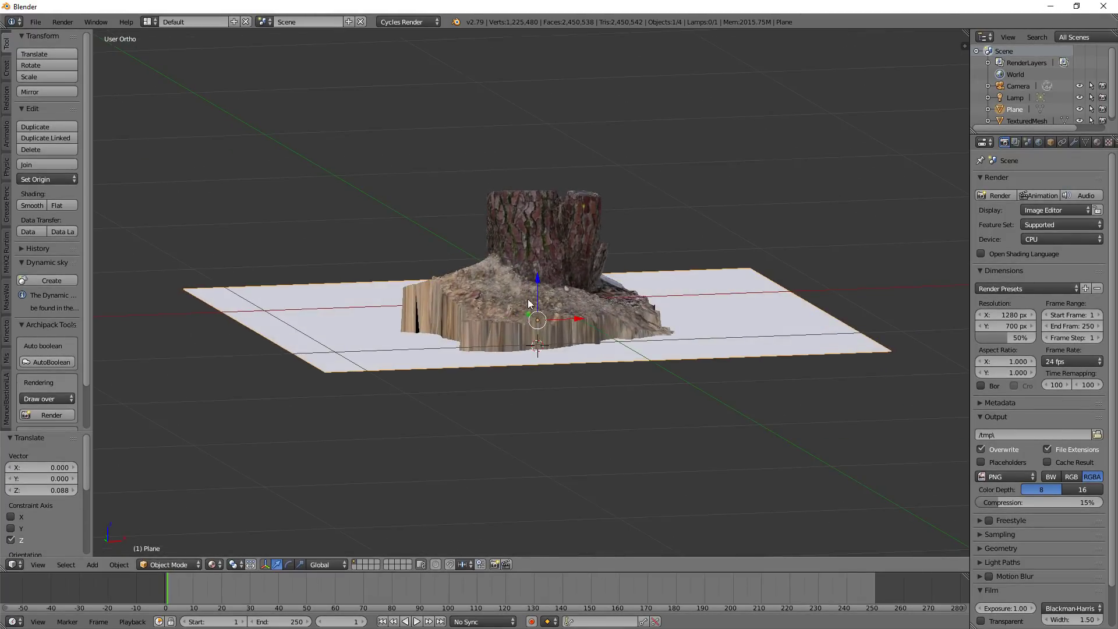
pyautogui.moveTo(537, 291)
pyautogui.mouseDown()
pyautogui.moveTo(537, 316)
pyautogui.moveTo(537, 284)
pyautogui.mouseUp()
pyautogui.moveTo(574, 344); pyautogui.dragTo(659, 364, button='middle')
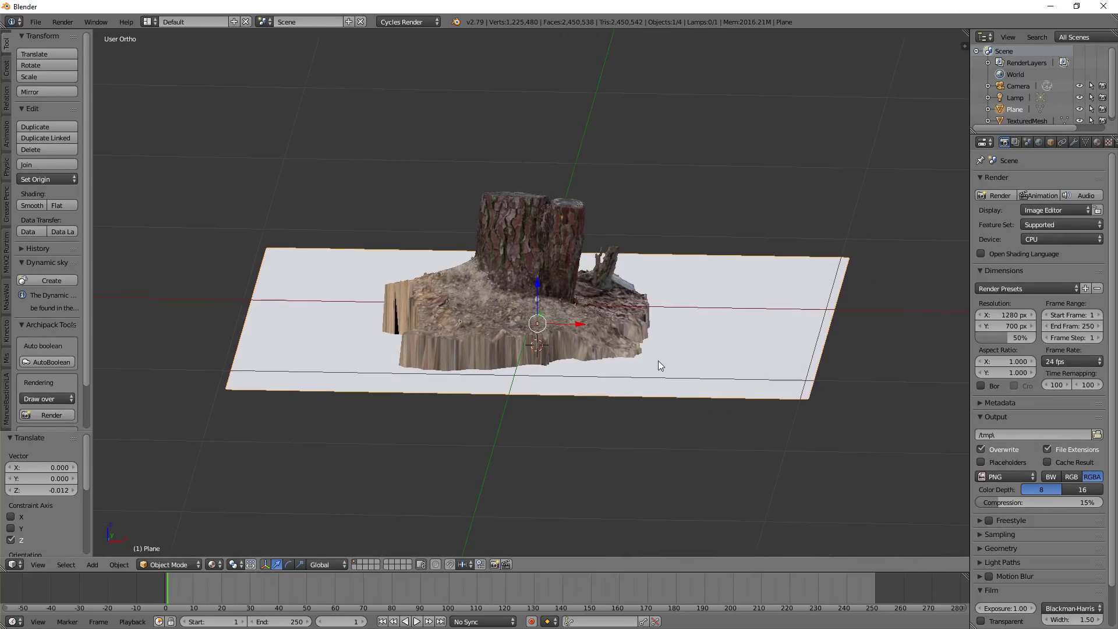
# Give the plane a Boolean modifier set to Intersect with TexturedMesh as its object, and apply the modifier.
pyautogui.click(1073, 141)
pyautogui.click(1039, 180)
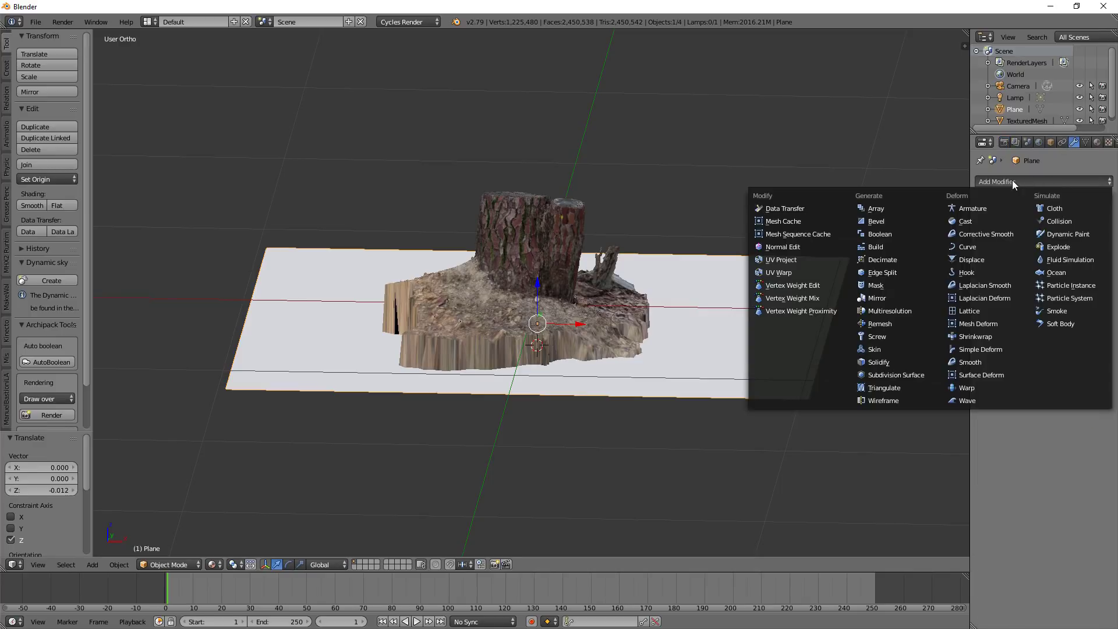
pyautogui.click(976, 180)
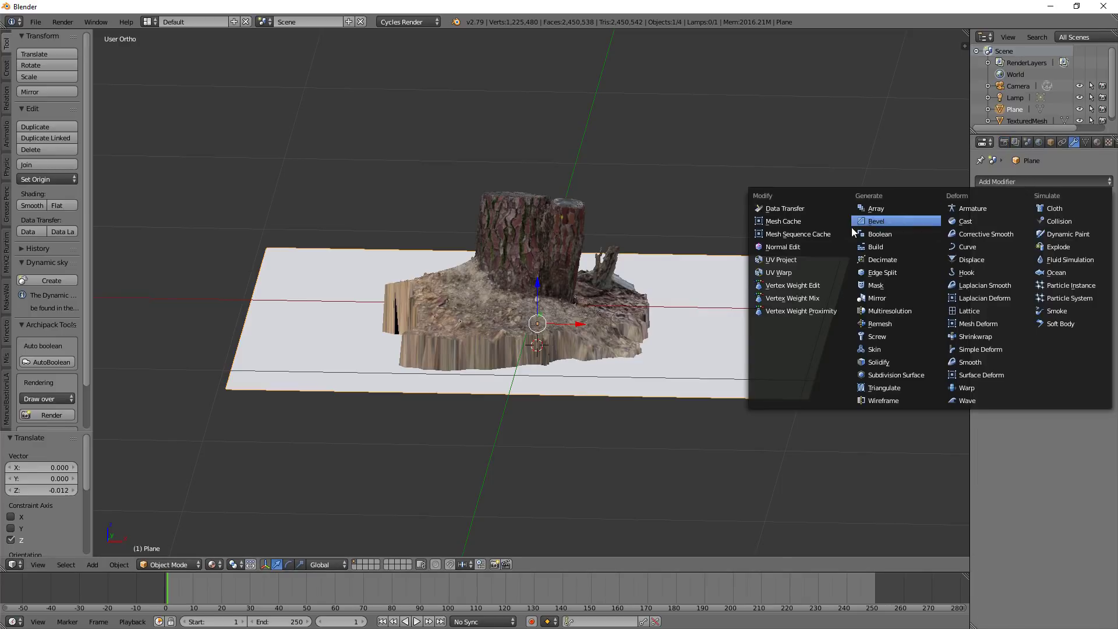
pyautogui.click(888, 235)
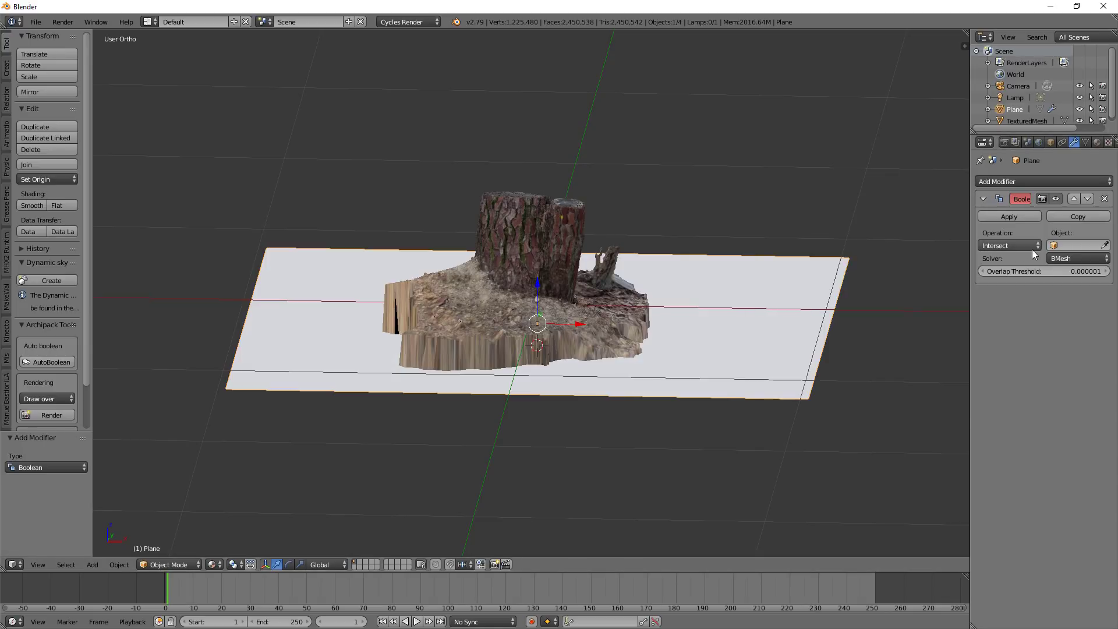
pyautogui.click(1074, 245)
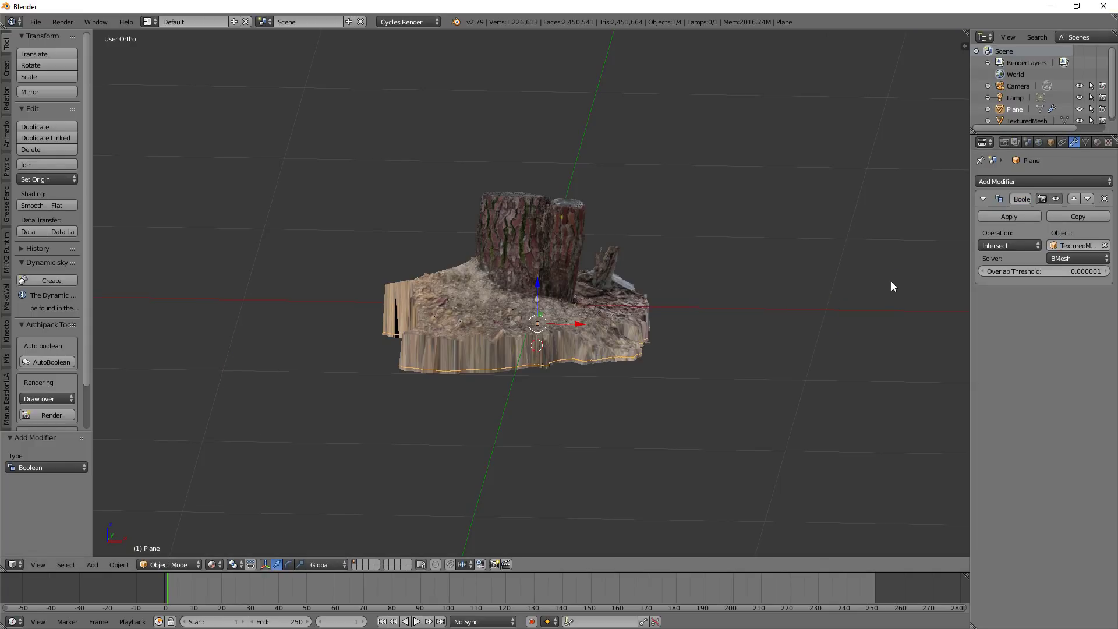
pyautogui.moveTo(716, 335)
pyautogui.mouseDown(button='middle')
pyautogui.moveTo(742, 236)
pyautogui.moveTo(724, 269)
pyautogui.moveTo(733, 324)
pyautogui.mouseUp(button='middle')
pyautogui.moveTo(808, 293); pyautogui.dragTo(764, 306, button='middle')
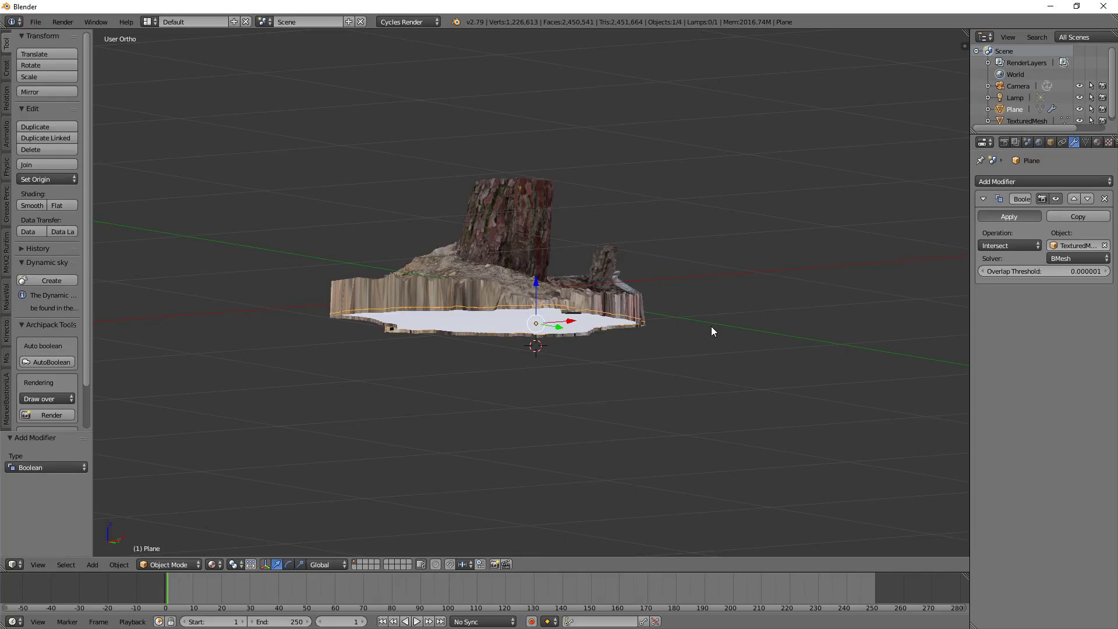
pyautogui.scroll(3, 672, 356)
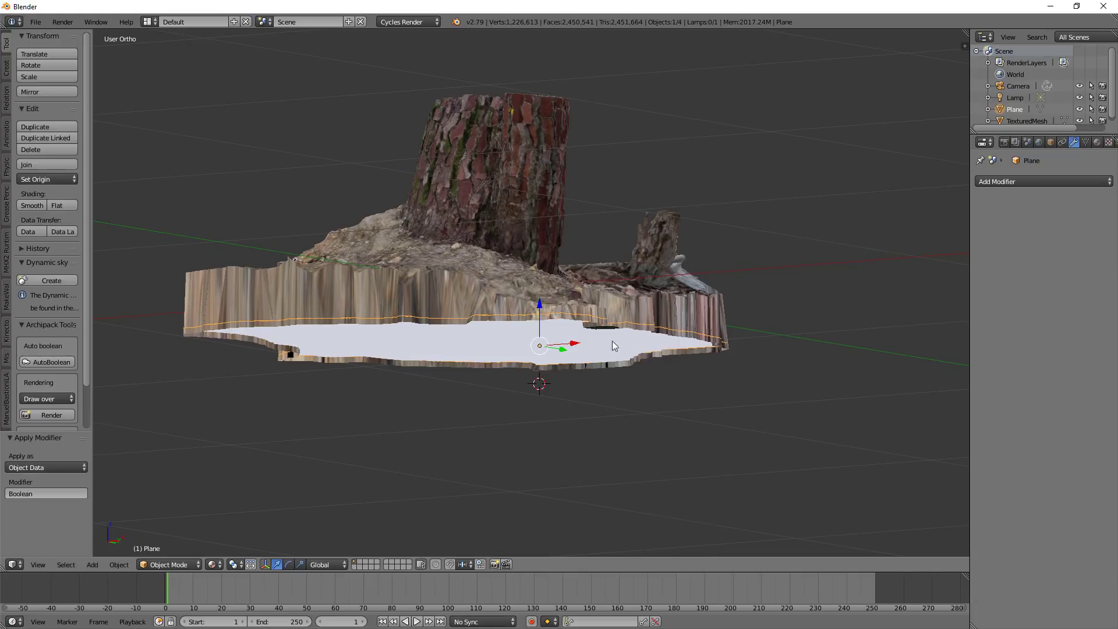
# Lower the cut base plane by 0.008 along Z towards the bottom edge of the stump.
pyautogui.moveTo(540, 305)
pyautogui.mouseDown()
pyautogui.moveTo(540, 316)
pyautogui.moveTo(540, 305)
pyautogui.mouseUp()
pyautogui.moveTo(543, 309); pyautogui.dragTo(710, 338, button='middle')
pyautogui.moveTo(680, 286); pyautogui.dragTo(702, 260, button='middle')
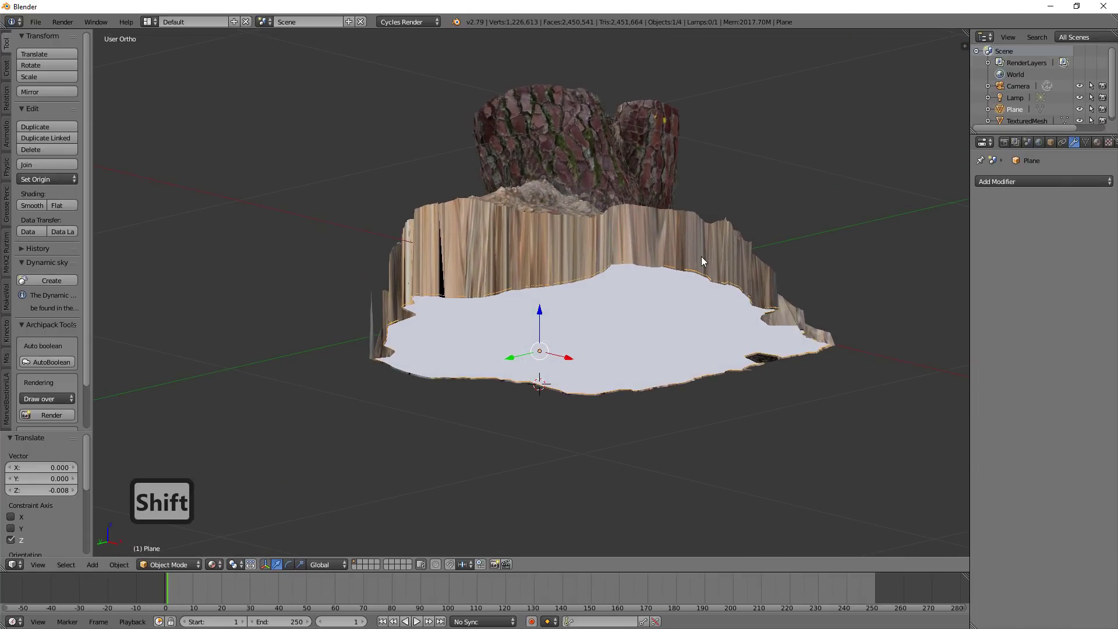
# Join the base plane with the stump mesh into one object, keeping TexturedMesh as the active object.
pyautogui.keyDown('shift'); pyautogui.rightClick(731, 321); pyautogui.keyUp('shift')
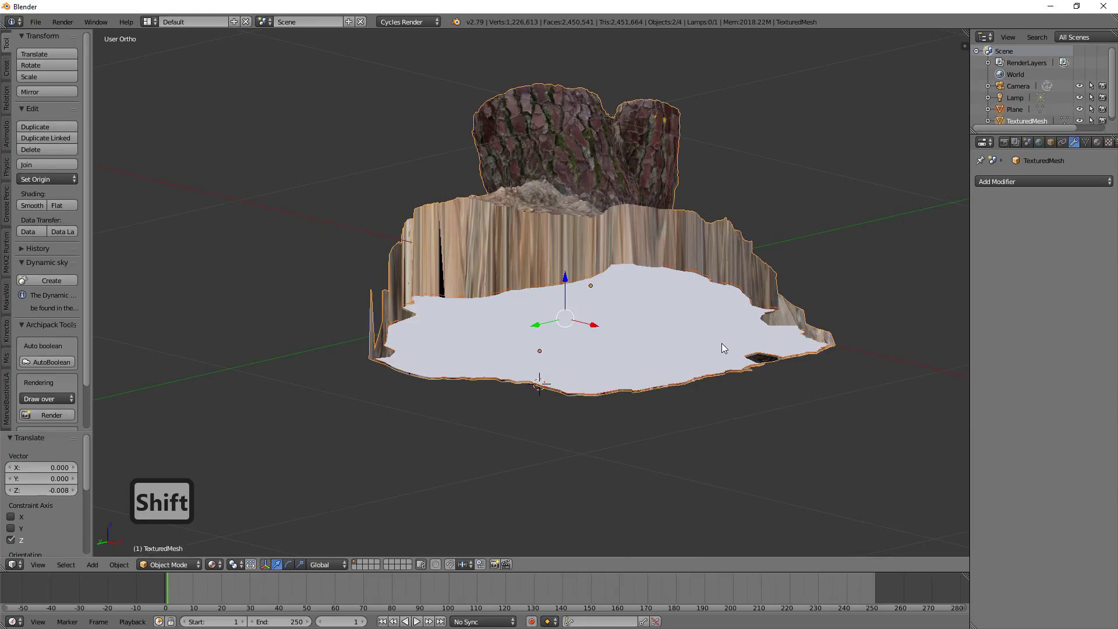
pyautogui.hotkey('ctrl', 'j')
pyautogui.moveTo(626, 375); pyautogui.dragTo(550, 294, button='middle')
pyautogui.scroll(5, 524, 394)
pyautogui.scroll(-4, 619, 408)
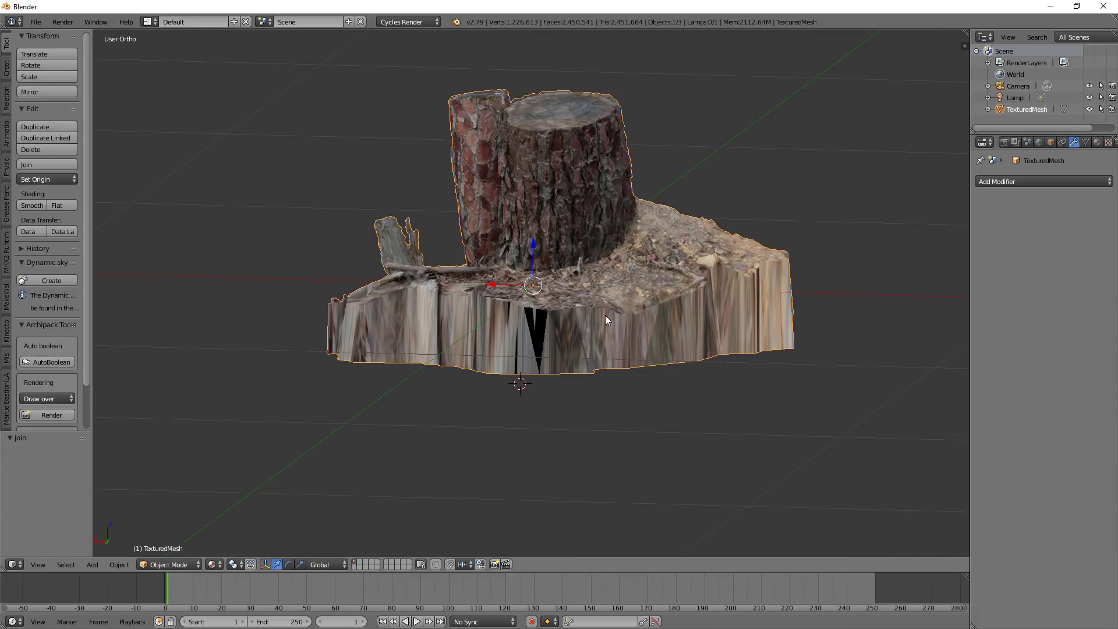
# Export the selected stump mesh as a Wavefront OBJ named Masouche_propre_avec_un_fond.obj in the current project folder.
pyautogui.click(36, 21)
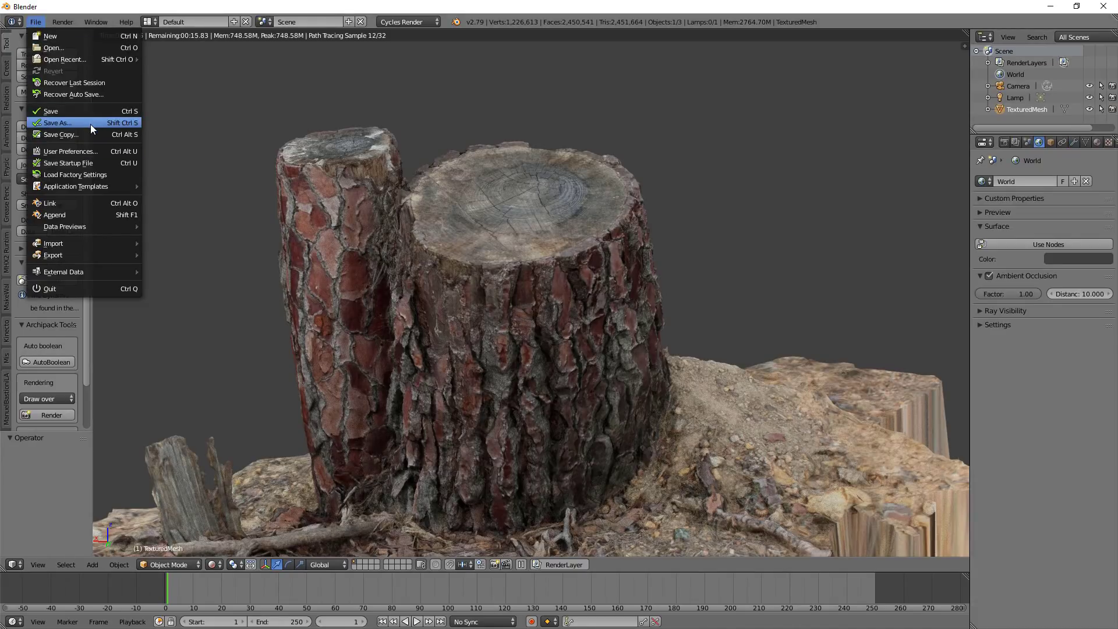
pyautogui.moveTo(87, 257)
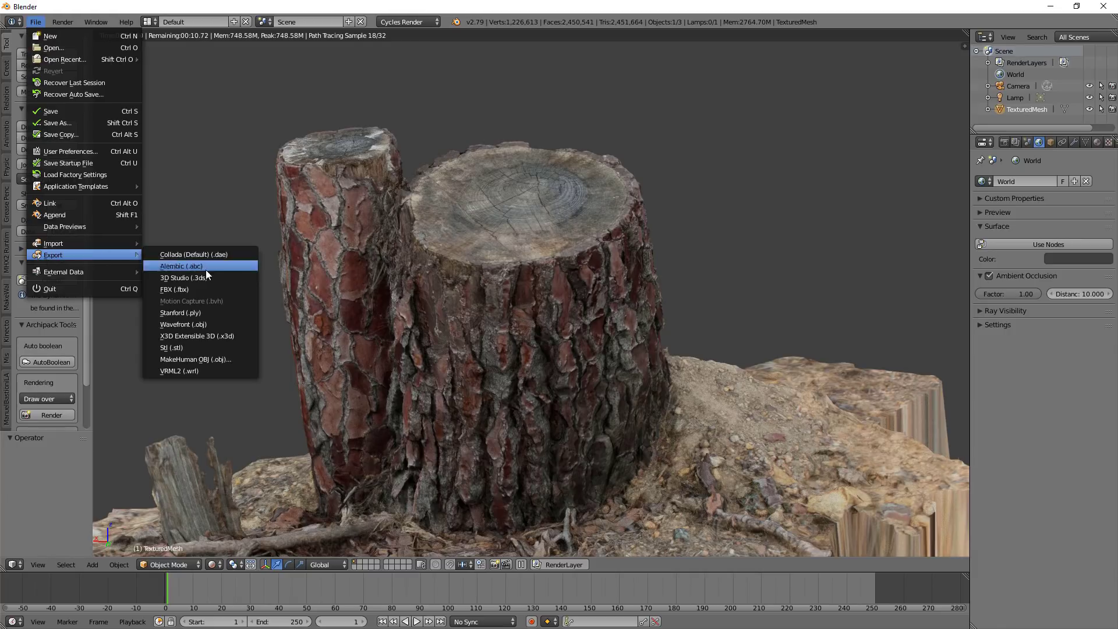
pyautogui.click(217, 325)
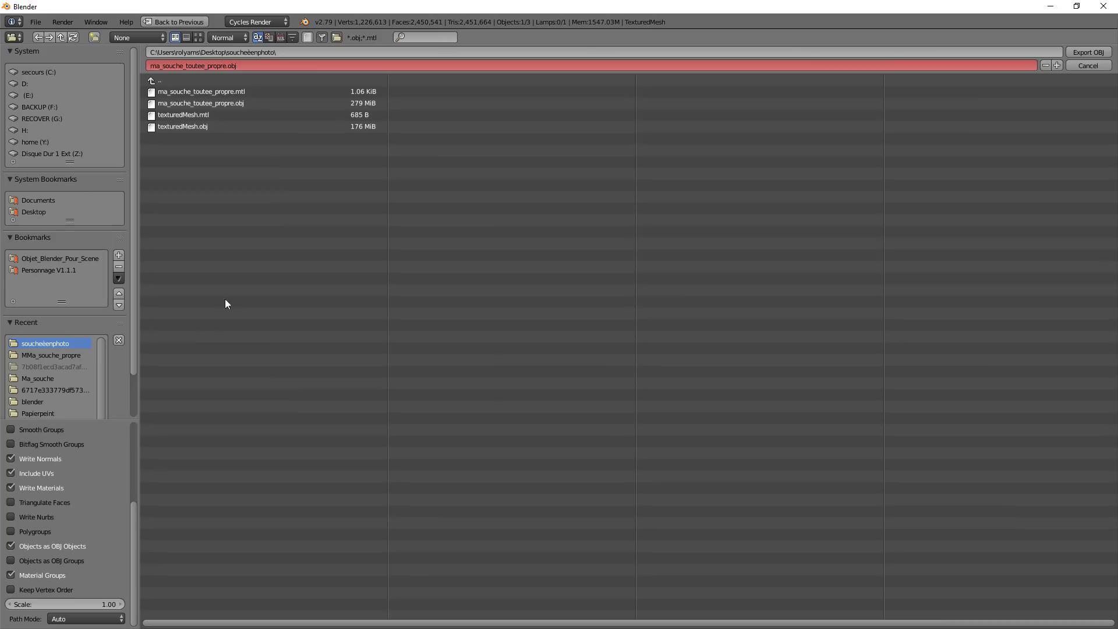
pyautogui.click(252, 66)
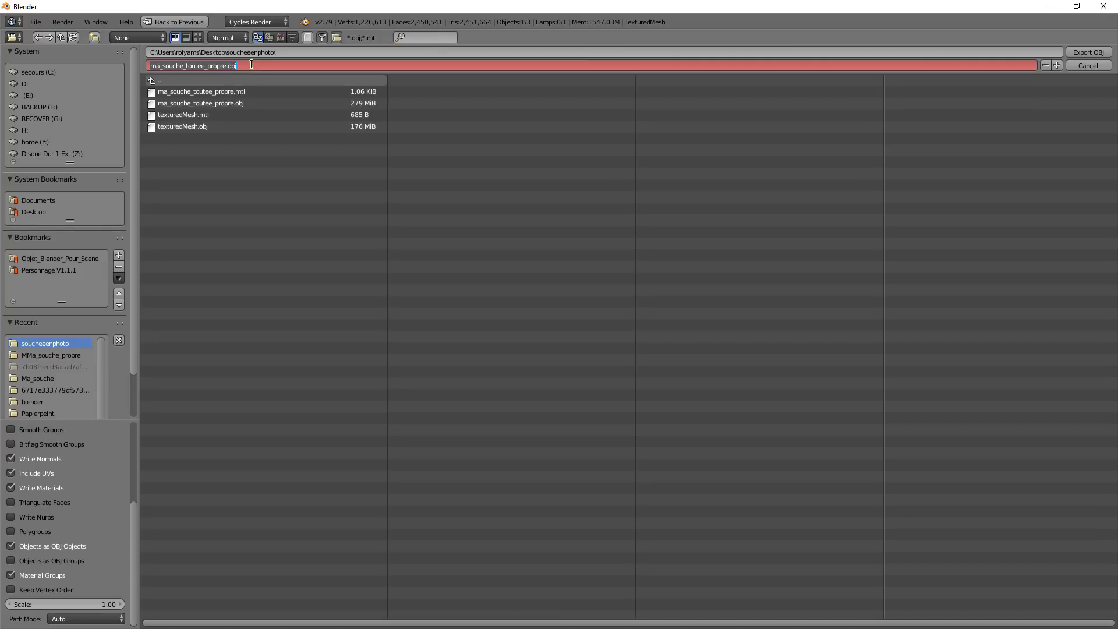
pyautogui.write('Ma')
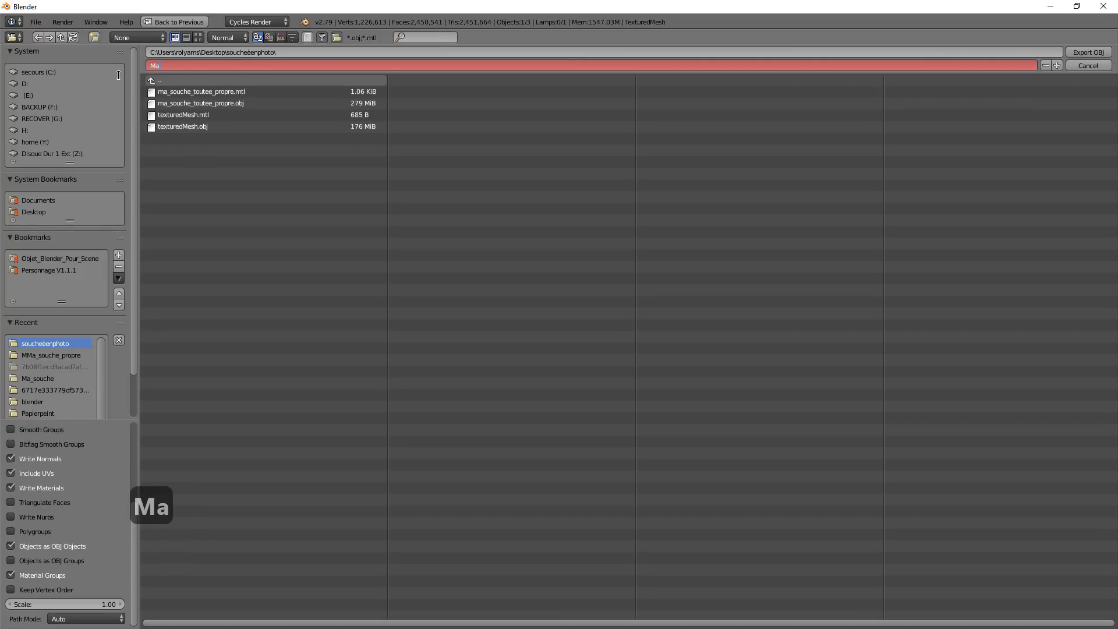
pyautogui.write('souche')
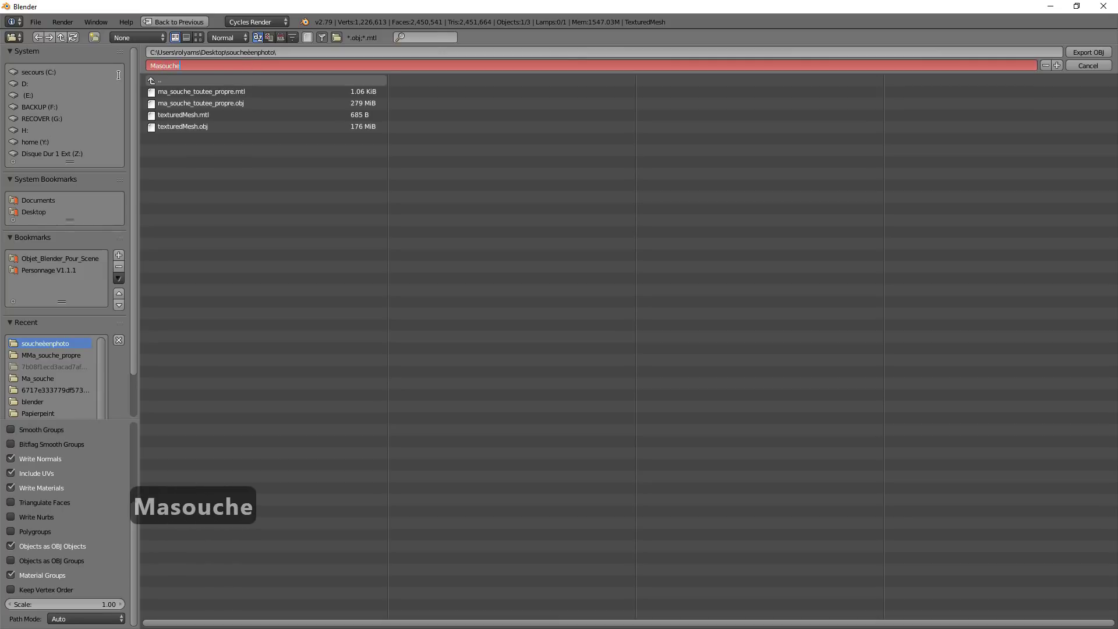
pyautogui.write('_propre')
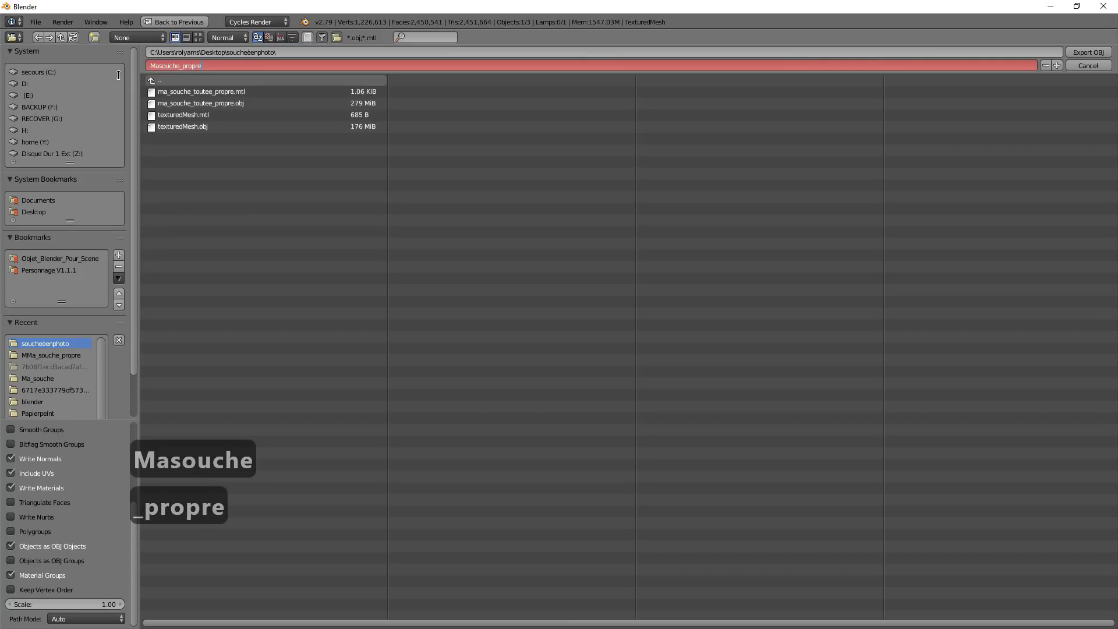
pyautogui.write('_avec_u')
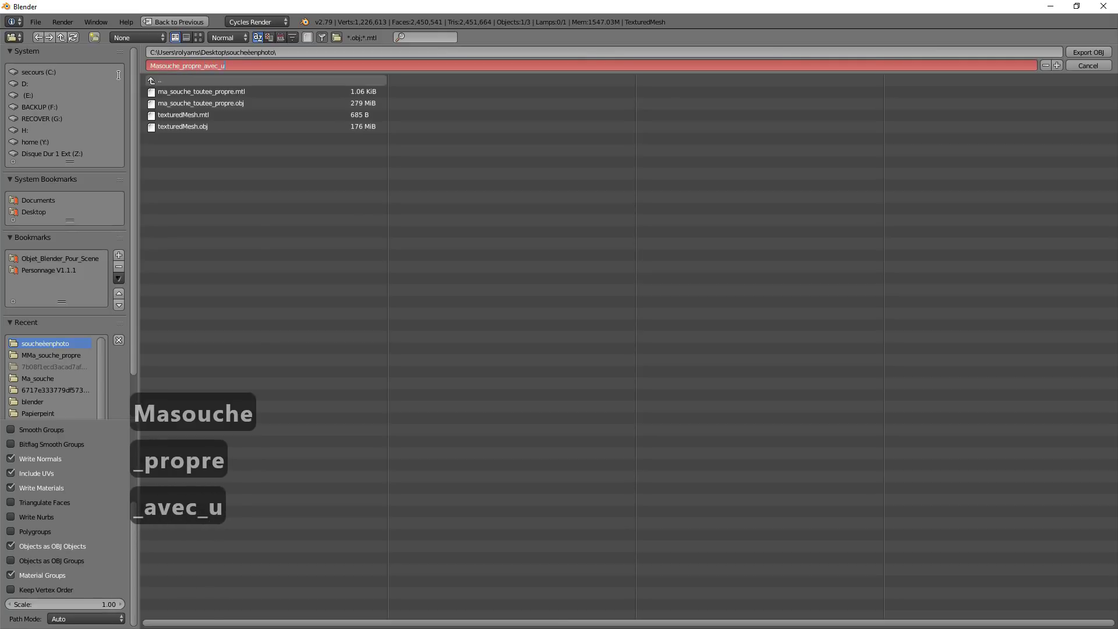
pyautogui.write('n_fond')
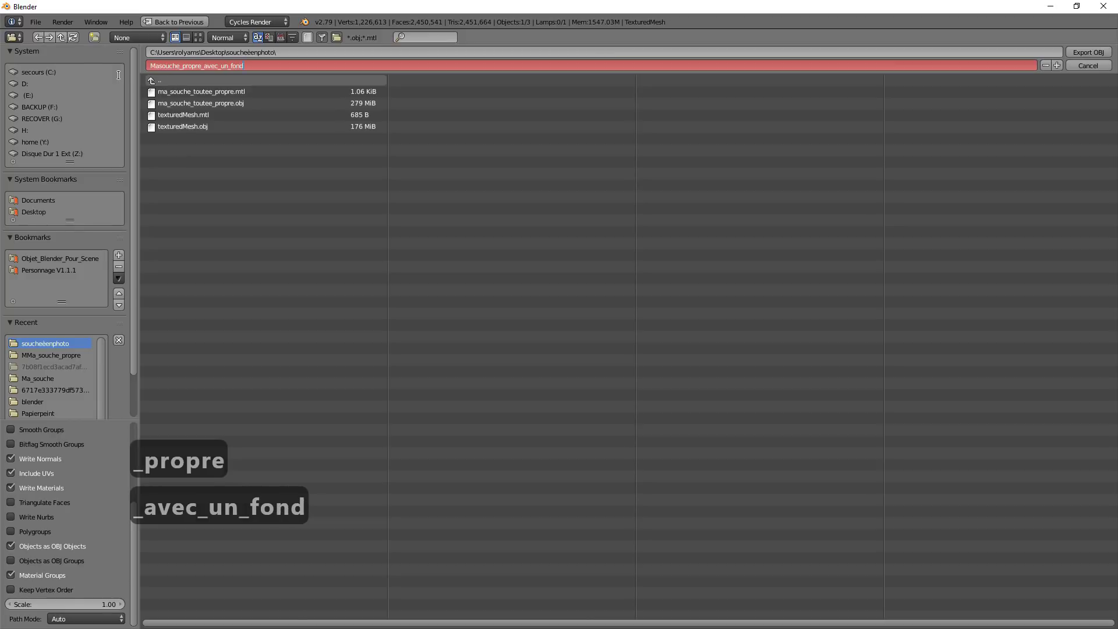
pyautogui.press('Return')
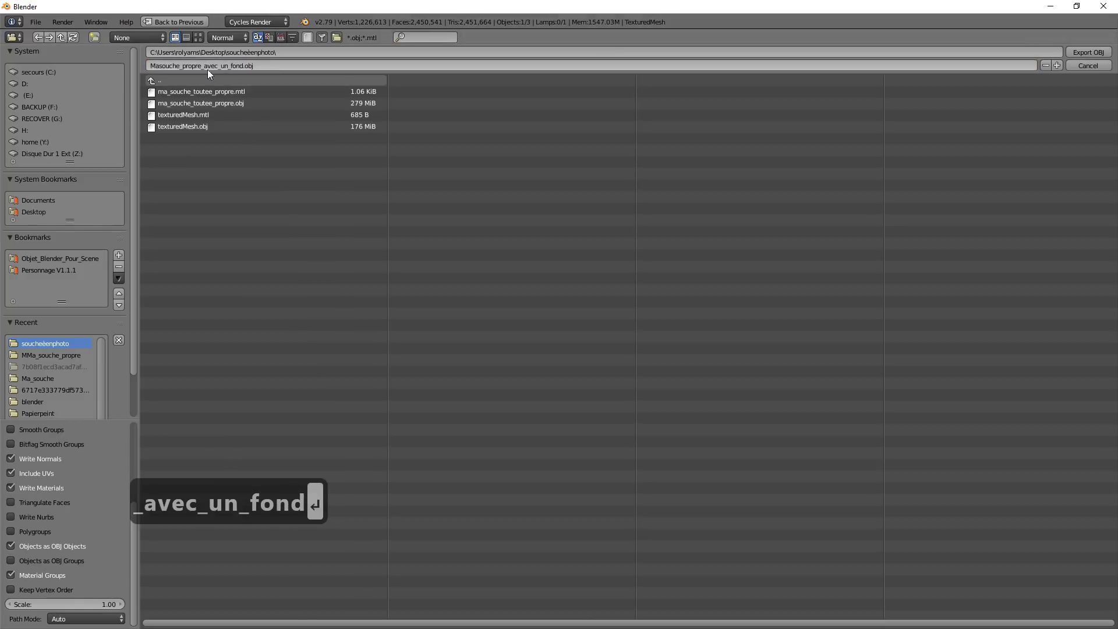
pyautogui.scroll(5, 38, 443)
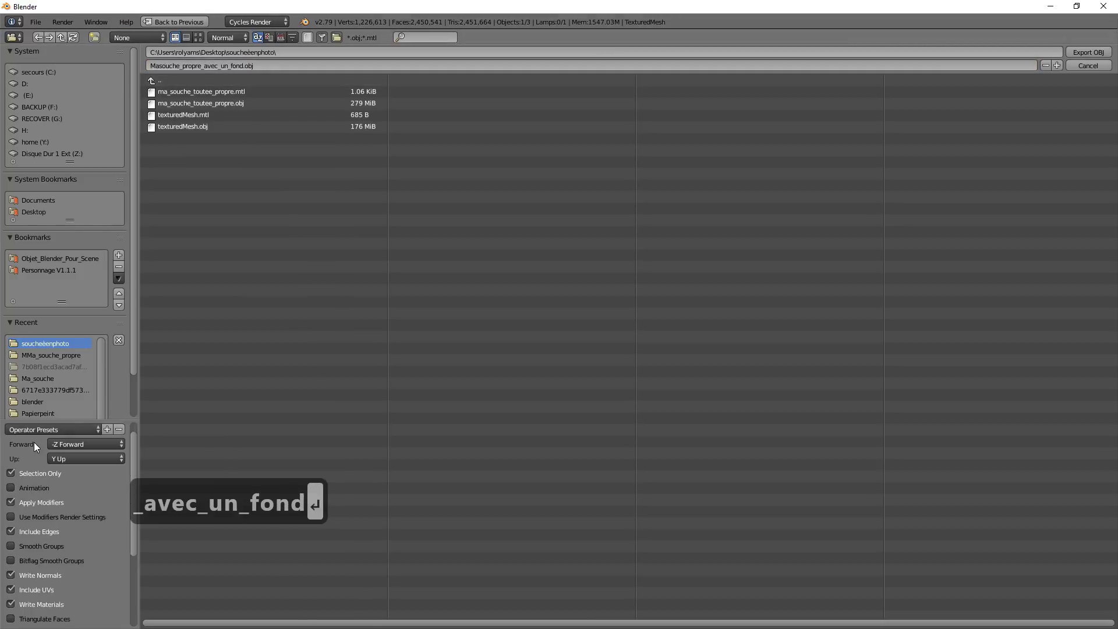
pyautogui.scroll(-5, 67, 474)
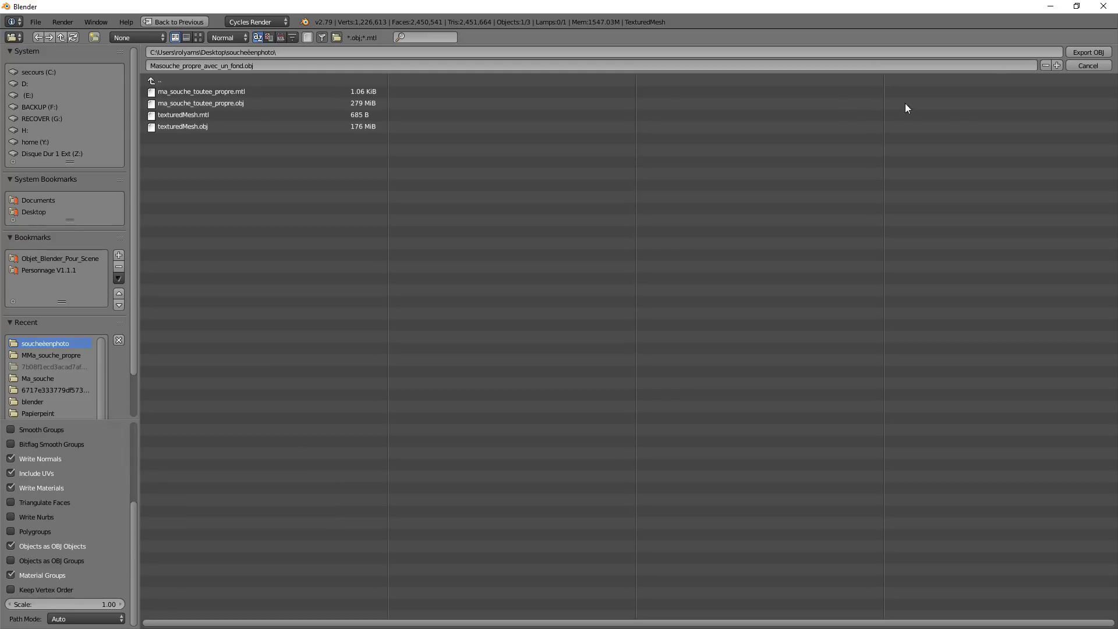
pyautogui.click(1098, 54)
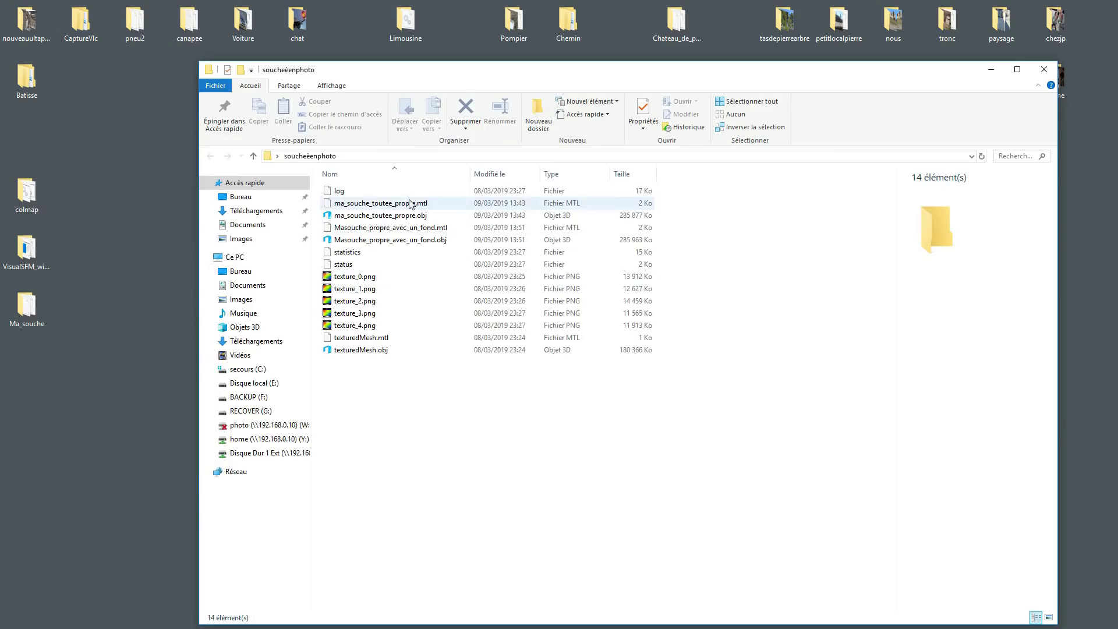
# Switch to 3D Builder by opening Masouche_propre_avec_un_fond.obj in it, maximize the window and import the model.
pyautogui.click(425, 241)
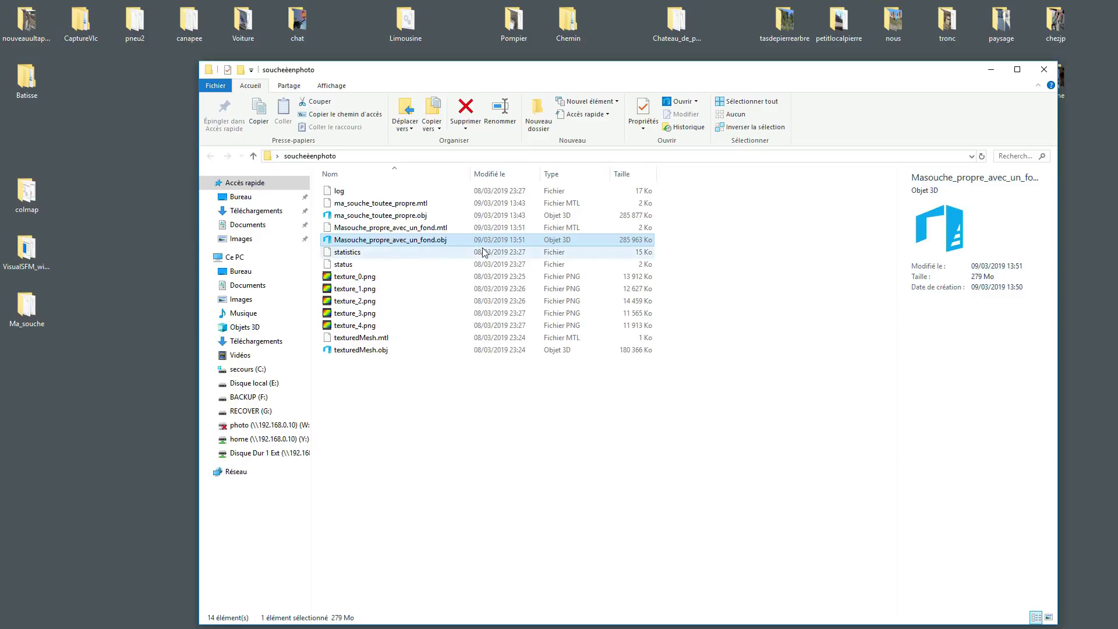
pyautogui.rightClick(442, 250)
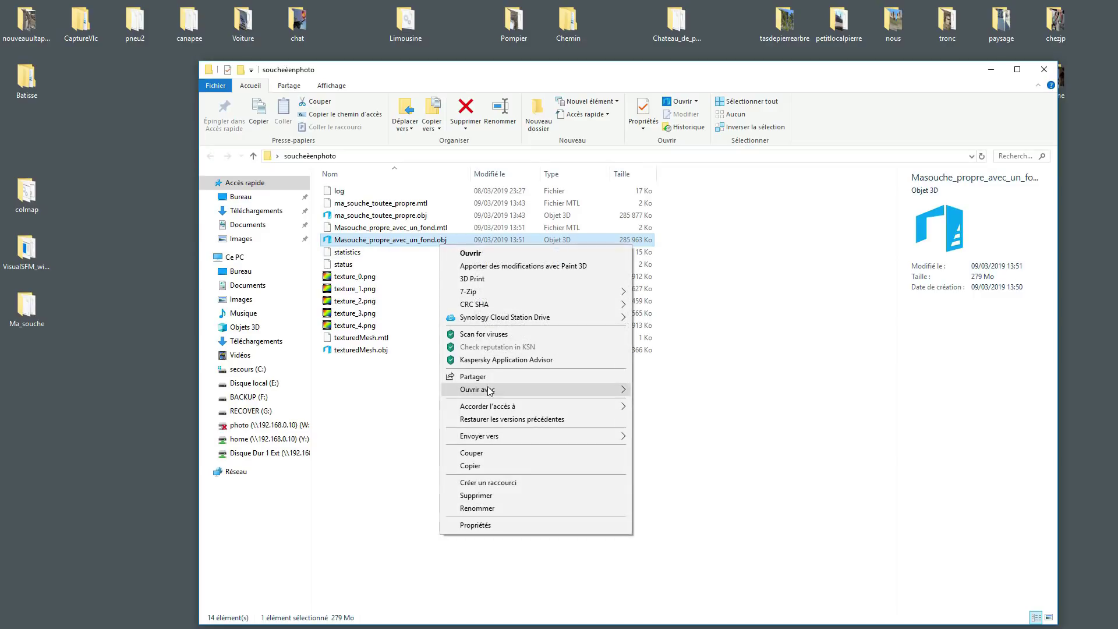
pyautogui.moveTo(593, 391)
pyautogui.click(666, 392)
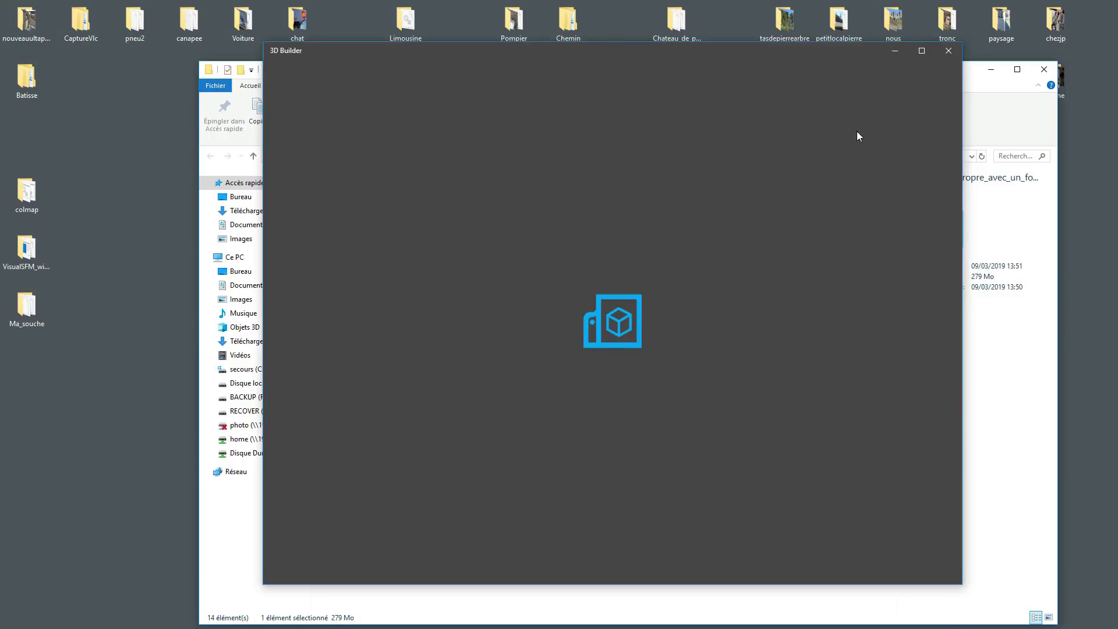
pyautogui.click(923, 52)
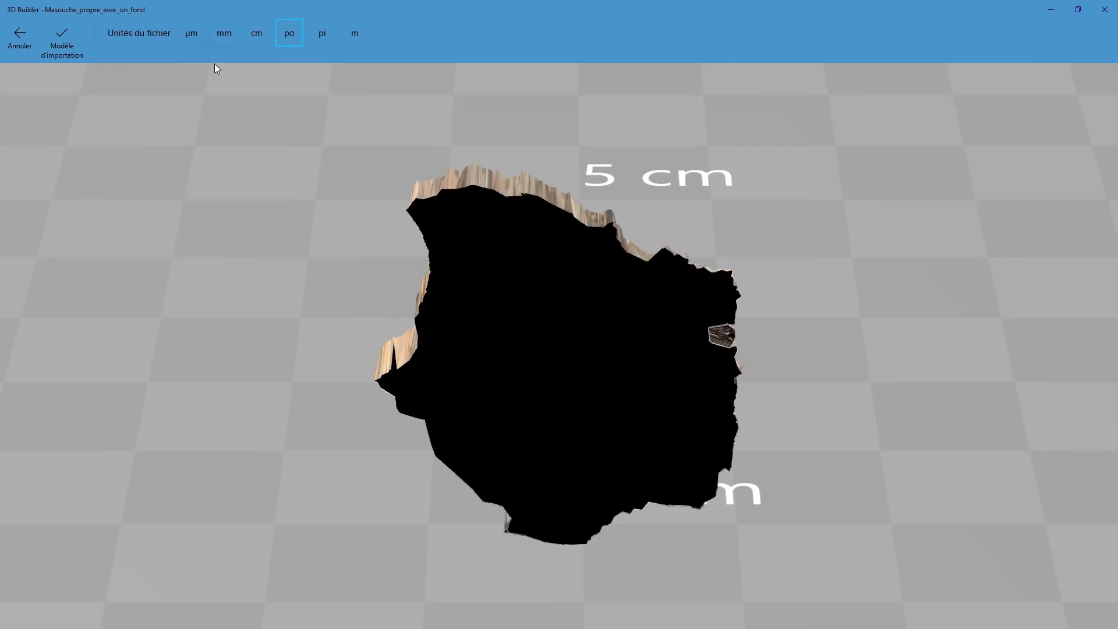
pyautogui.click(63, 36)
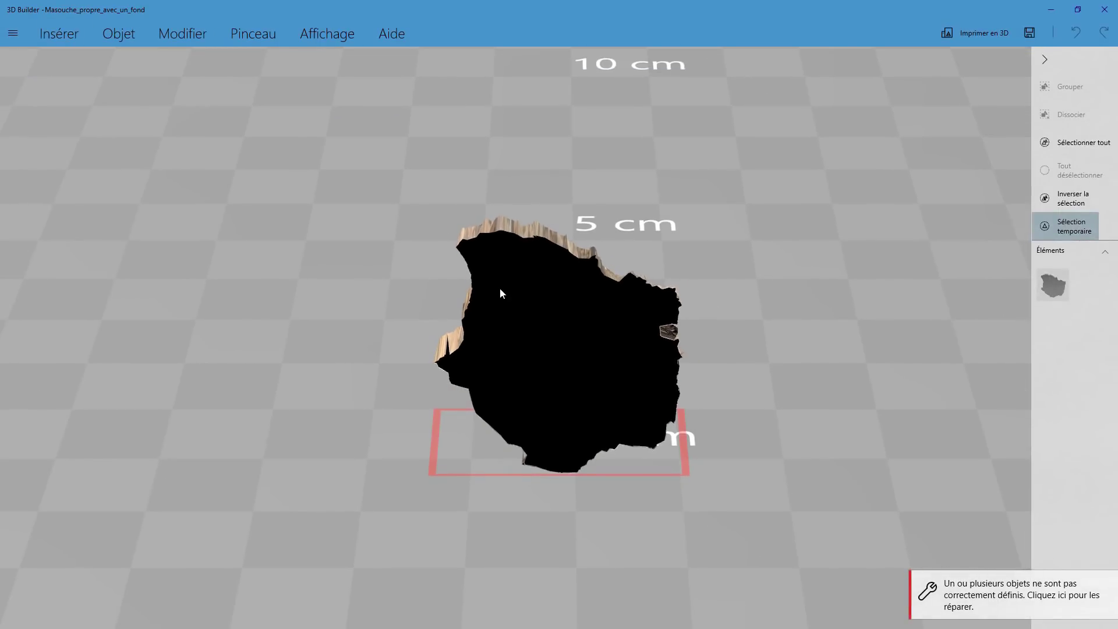
# Reorient the imported model with the Positionner tool so the stump stands upright on its base, and accept the placement.
pyautogui.click(499, 287)
pyautogui.click(124, 36)
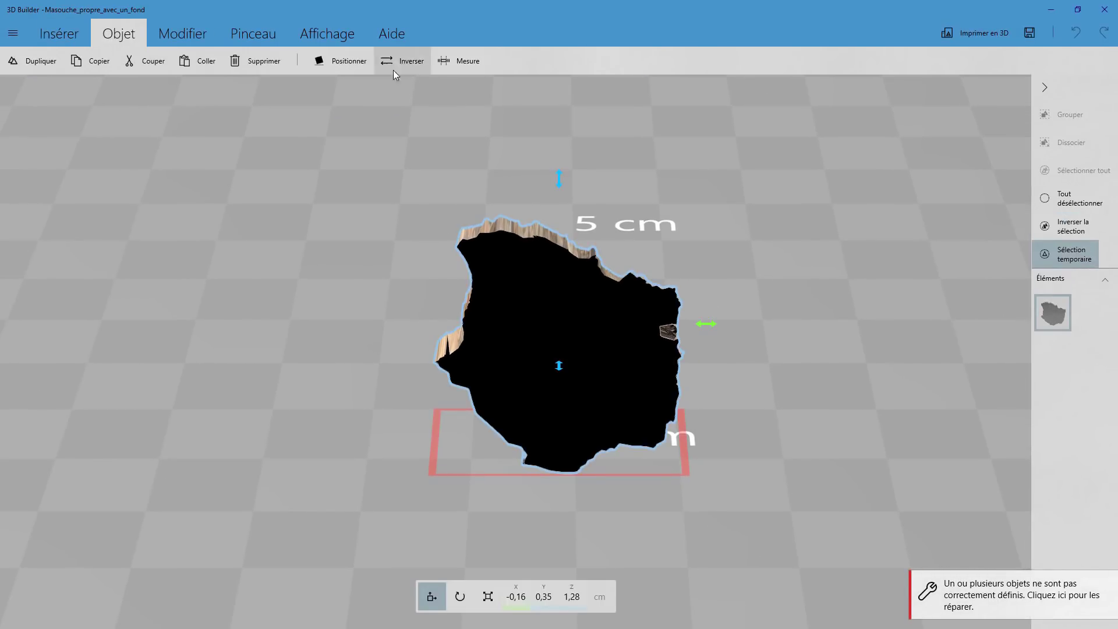
pyautogui.moveTo(551, 221); pyautogui.dragTo(445, 347)
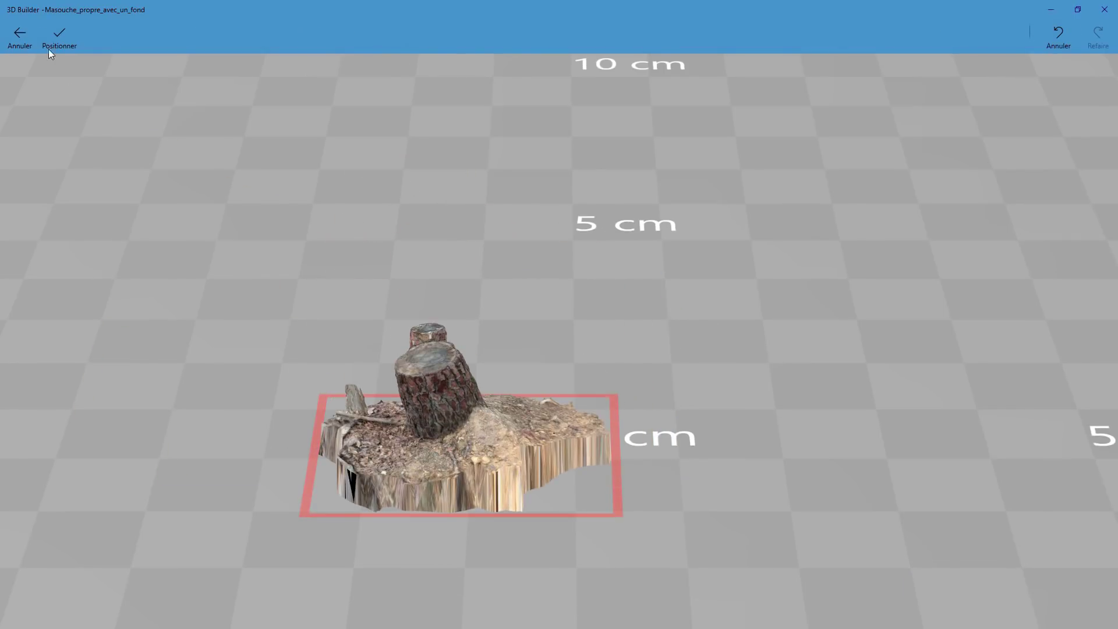
pyautogui.click(59, 36)
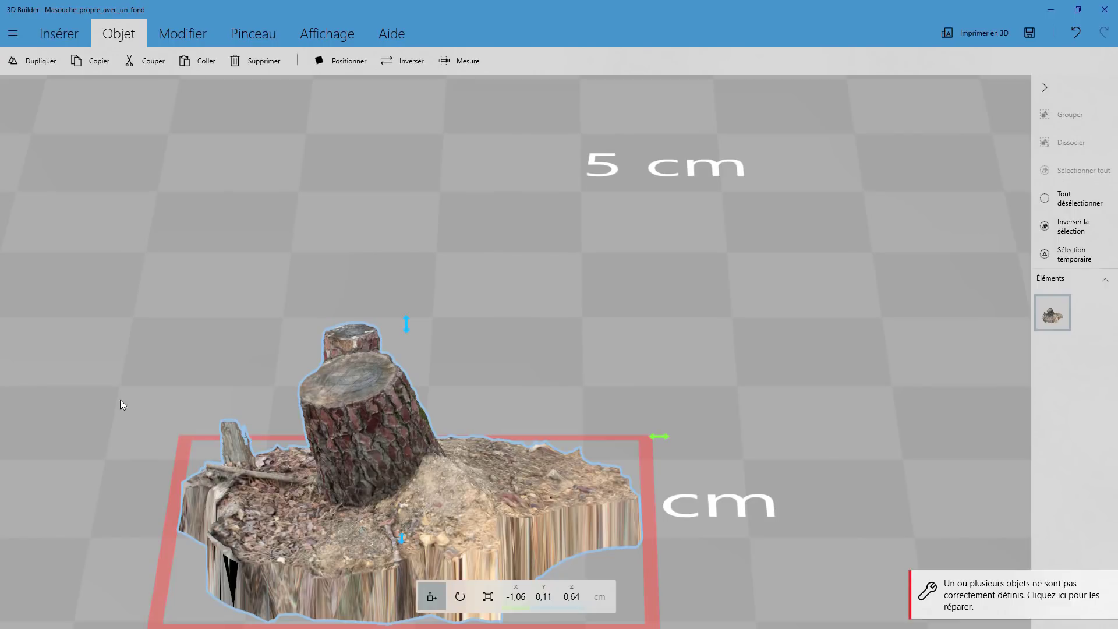
# Examine the upright stump's bark, ground surface and extruded sides from around the model and up close.
pyautogui.moveTo(153, 298); pyautogui.dragTo(670, 292)
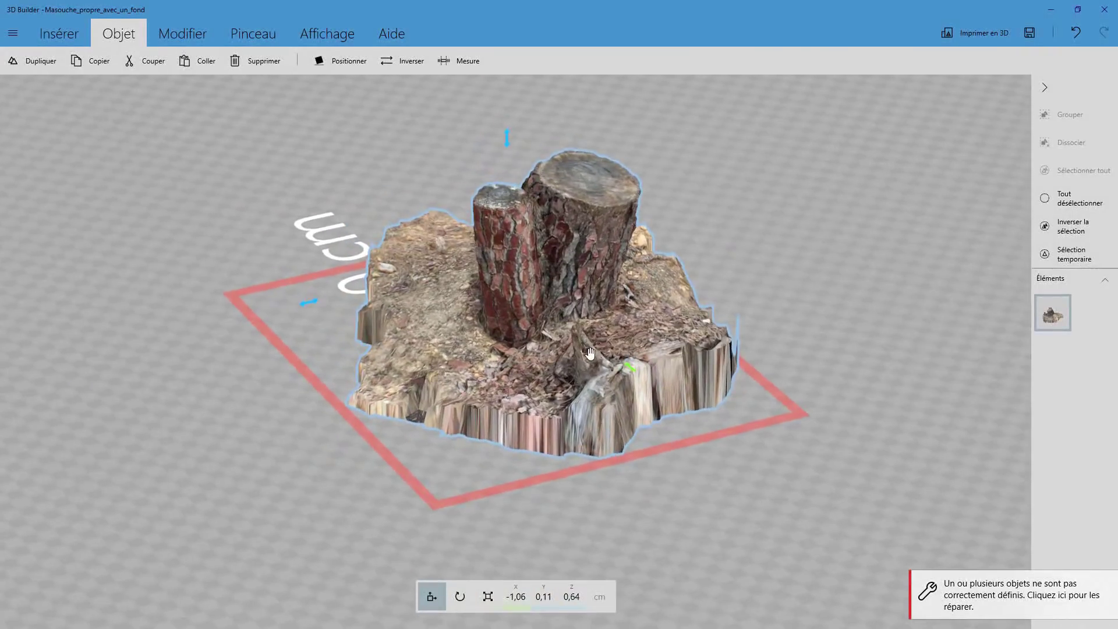
pyautogui.scroll(8, 571, 358)
pyautogui.scroll(-6, 572, 356)
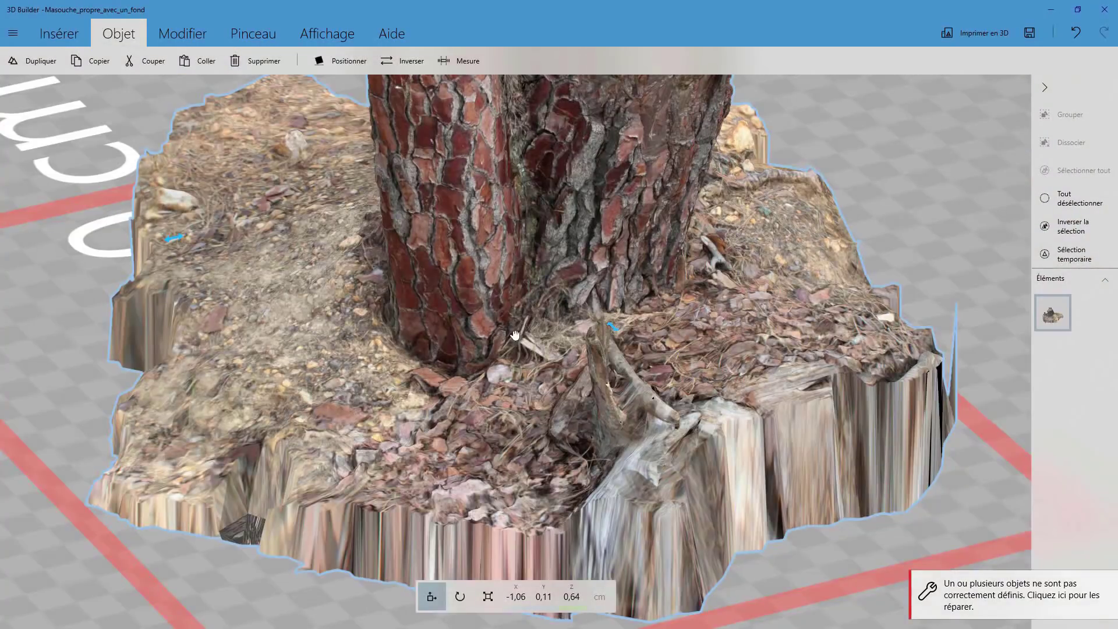
pyautogui.scroll(-5, 539, 323)
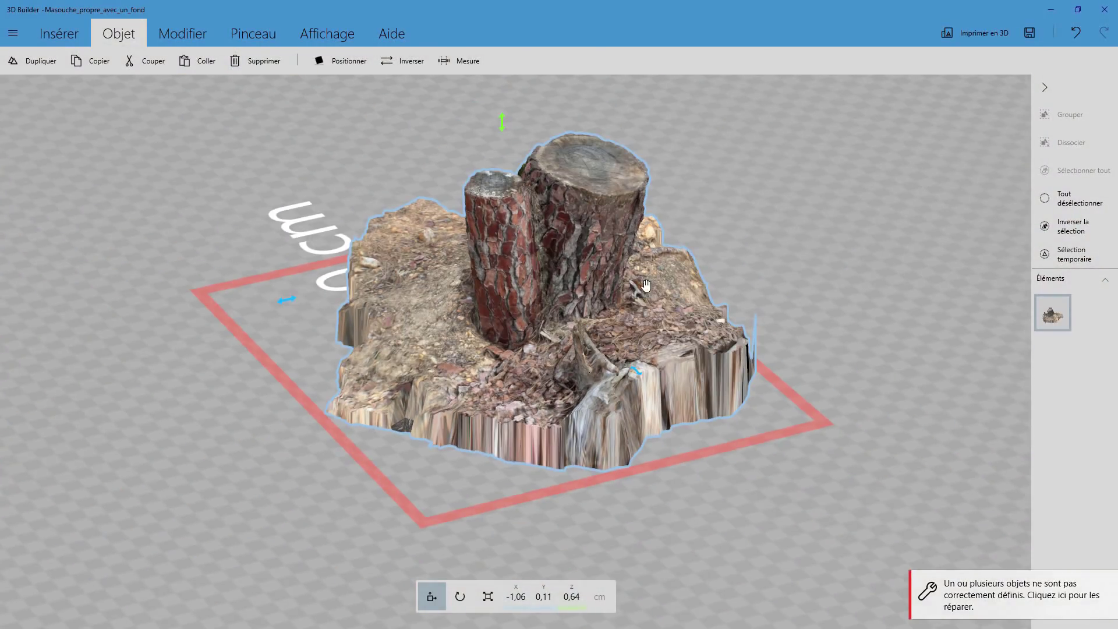